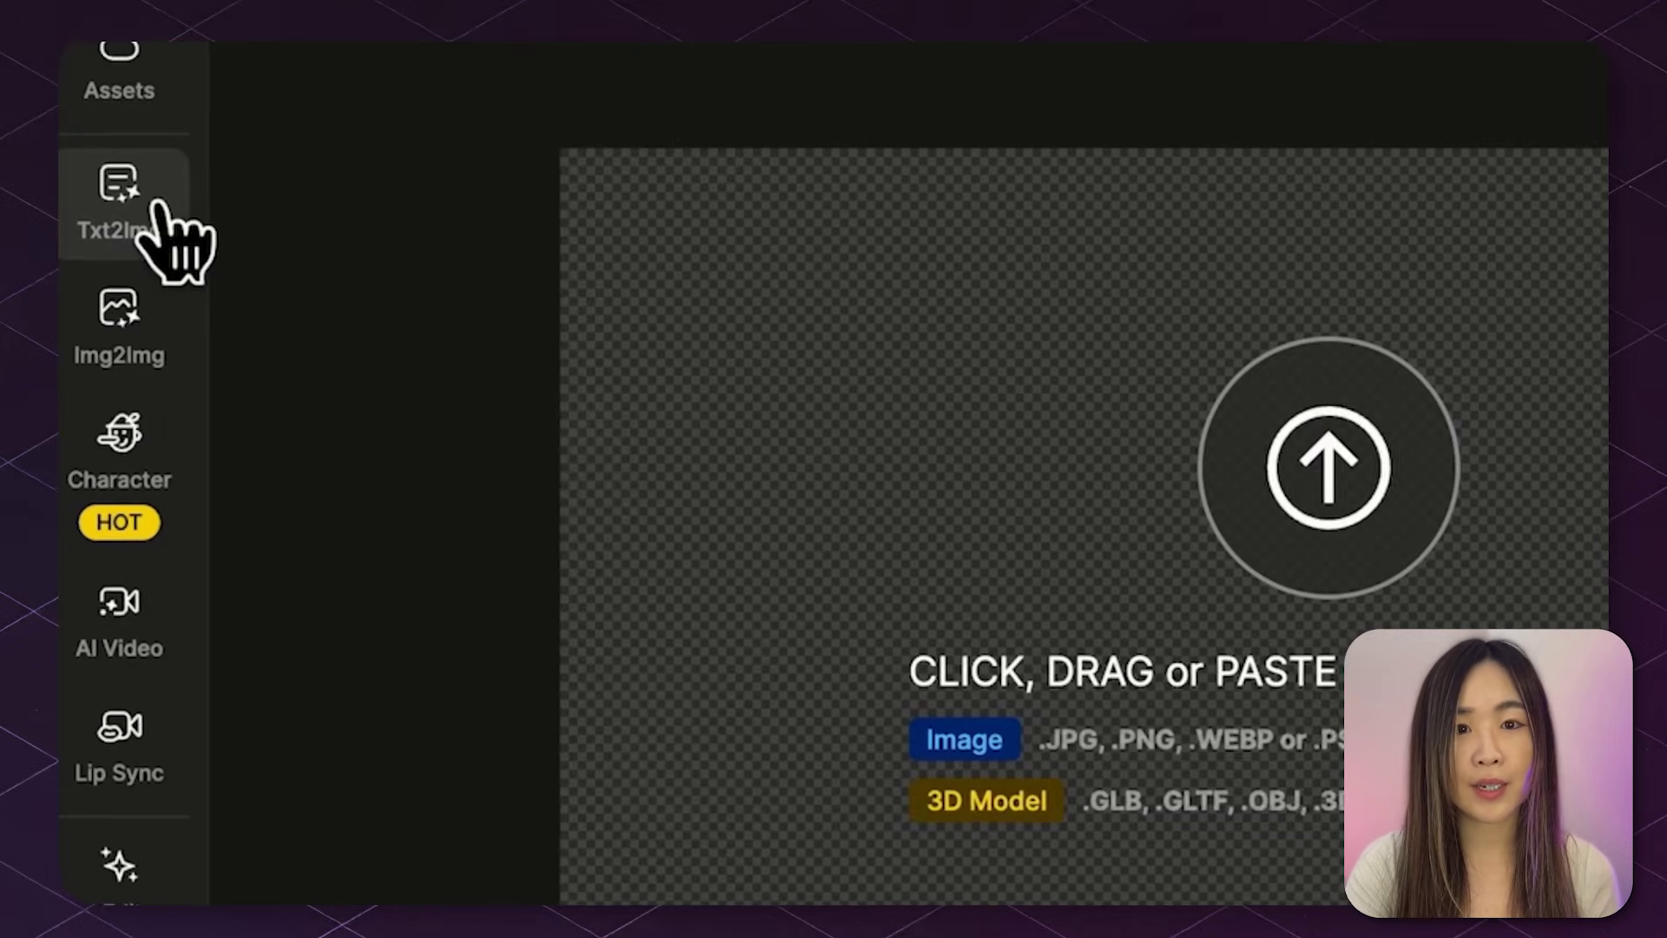
Step: Open the Text to Image panel on a new untitled 1536 × 864 canvas
mouse_move(160, 204)
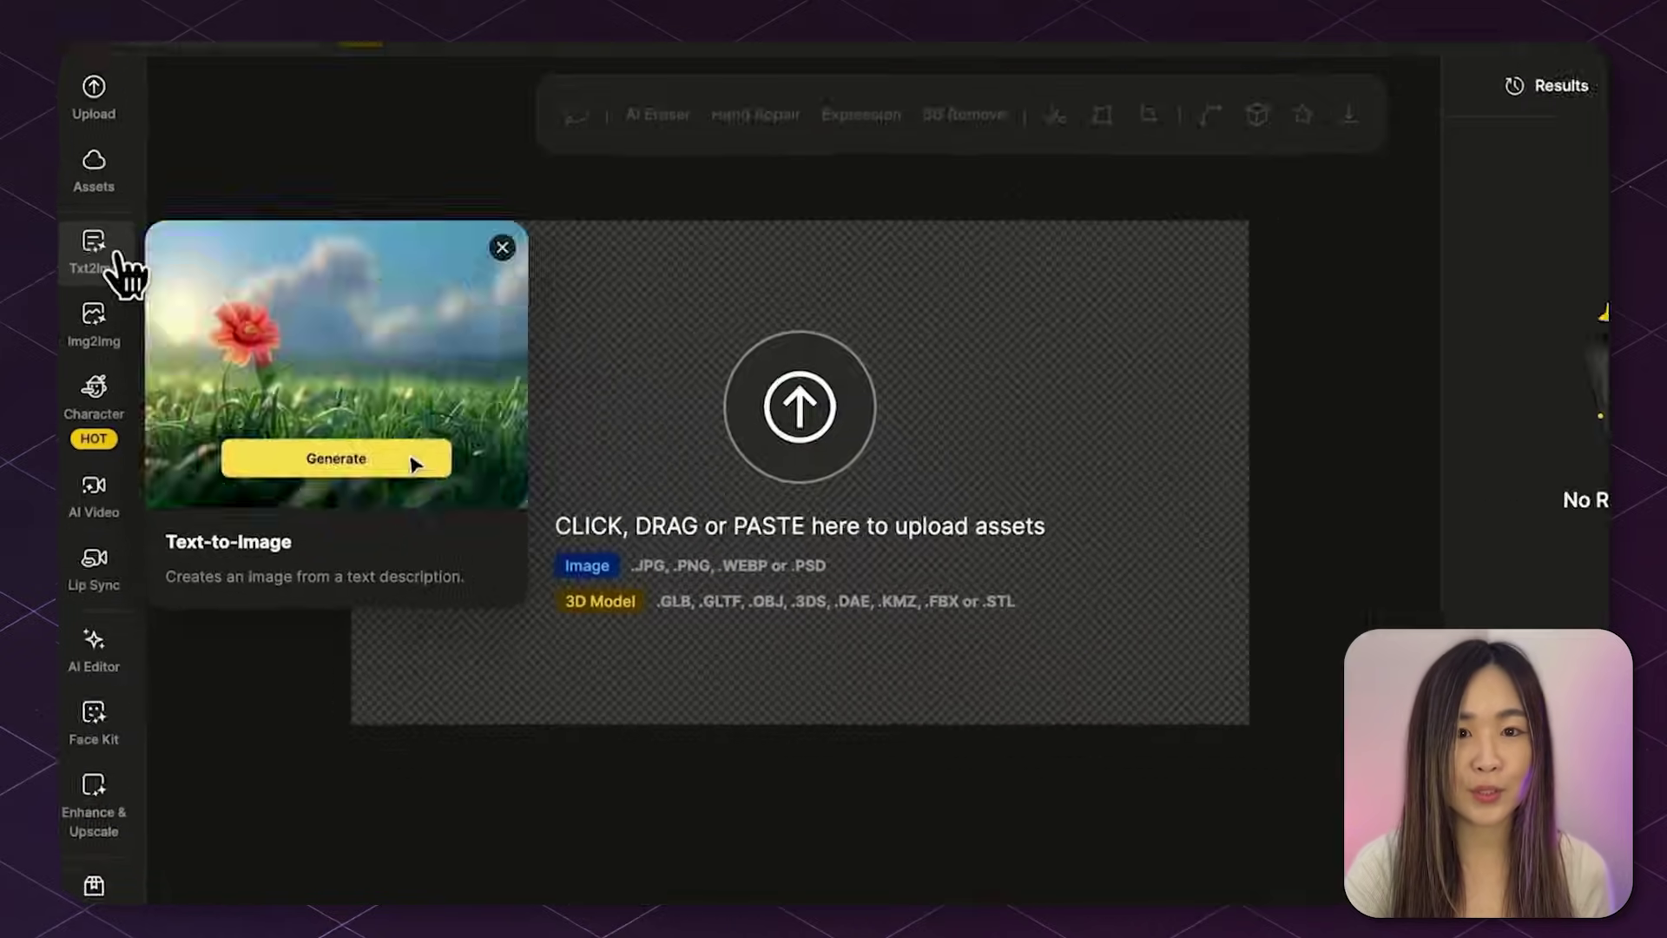
click(159, 207)
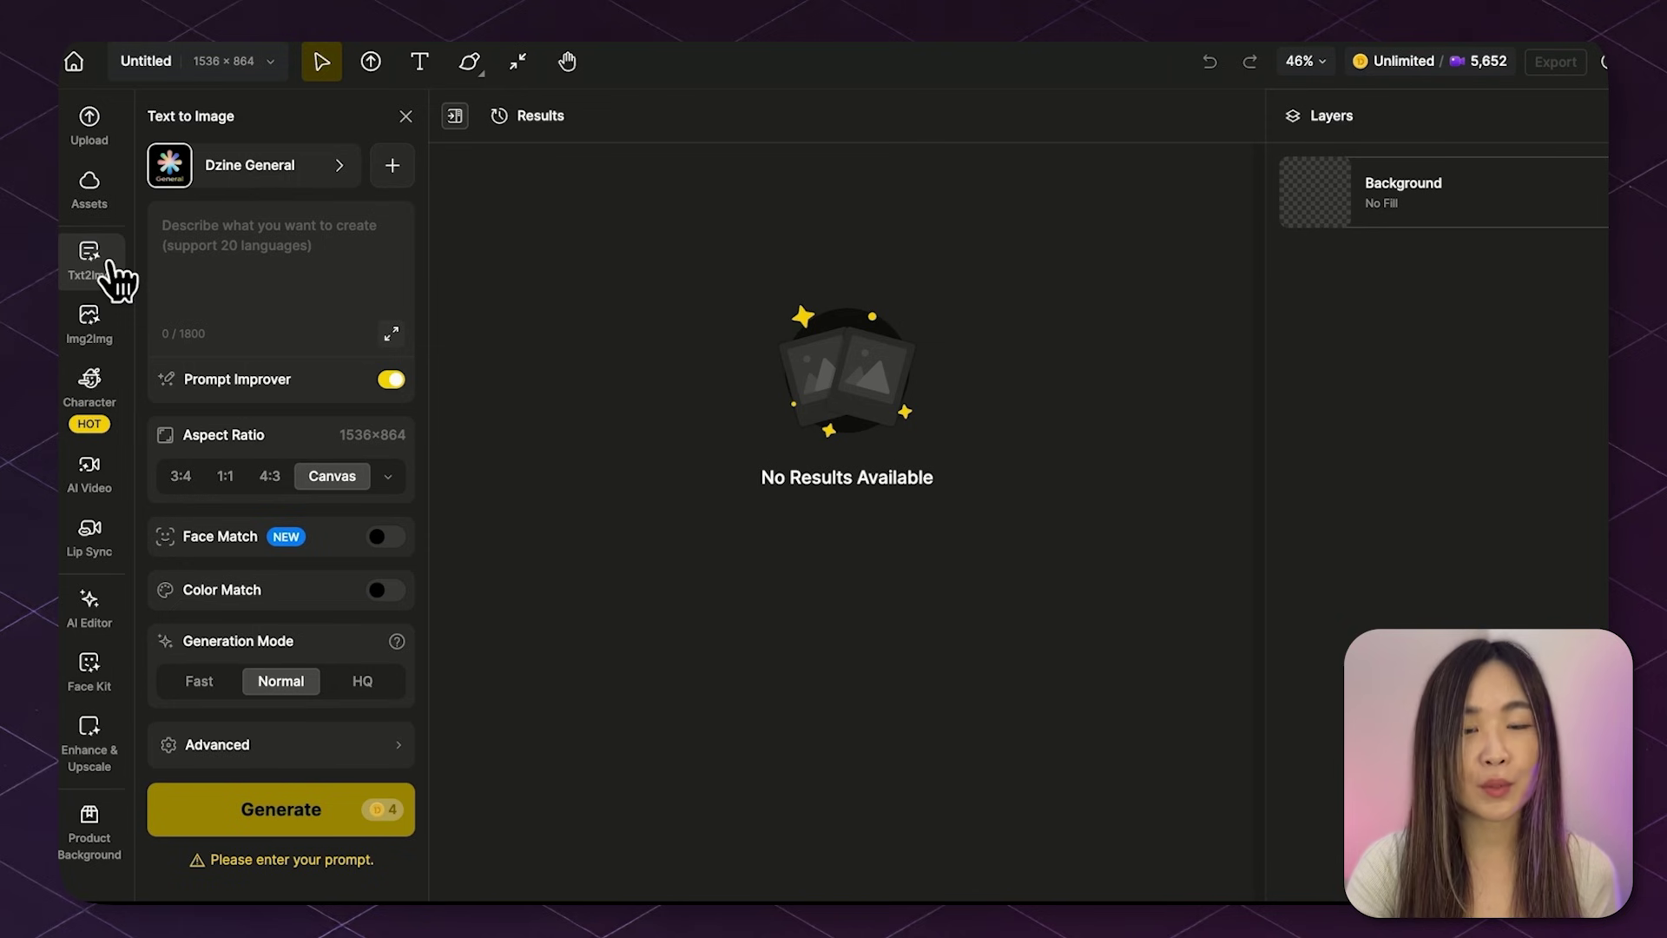
Step: Choose the Dzine Realistic v3 style and paste the smiling-chef kitchen prompt
click(269, 193)
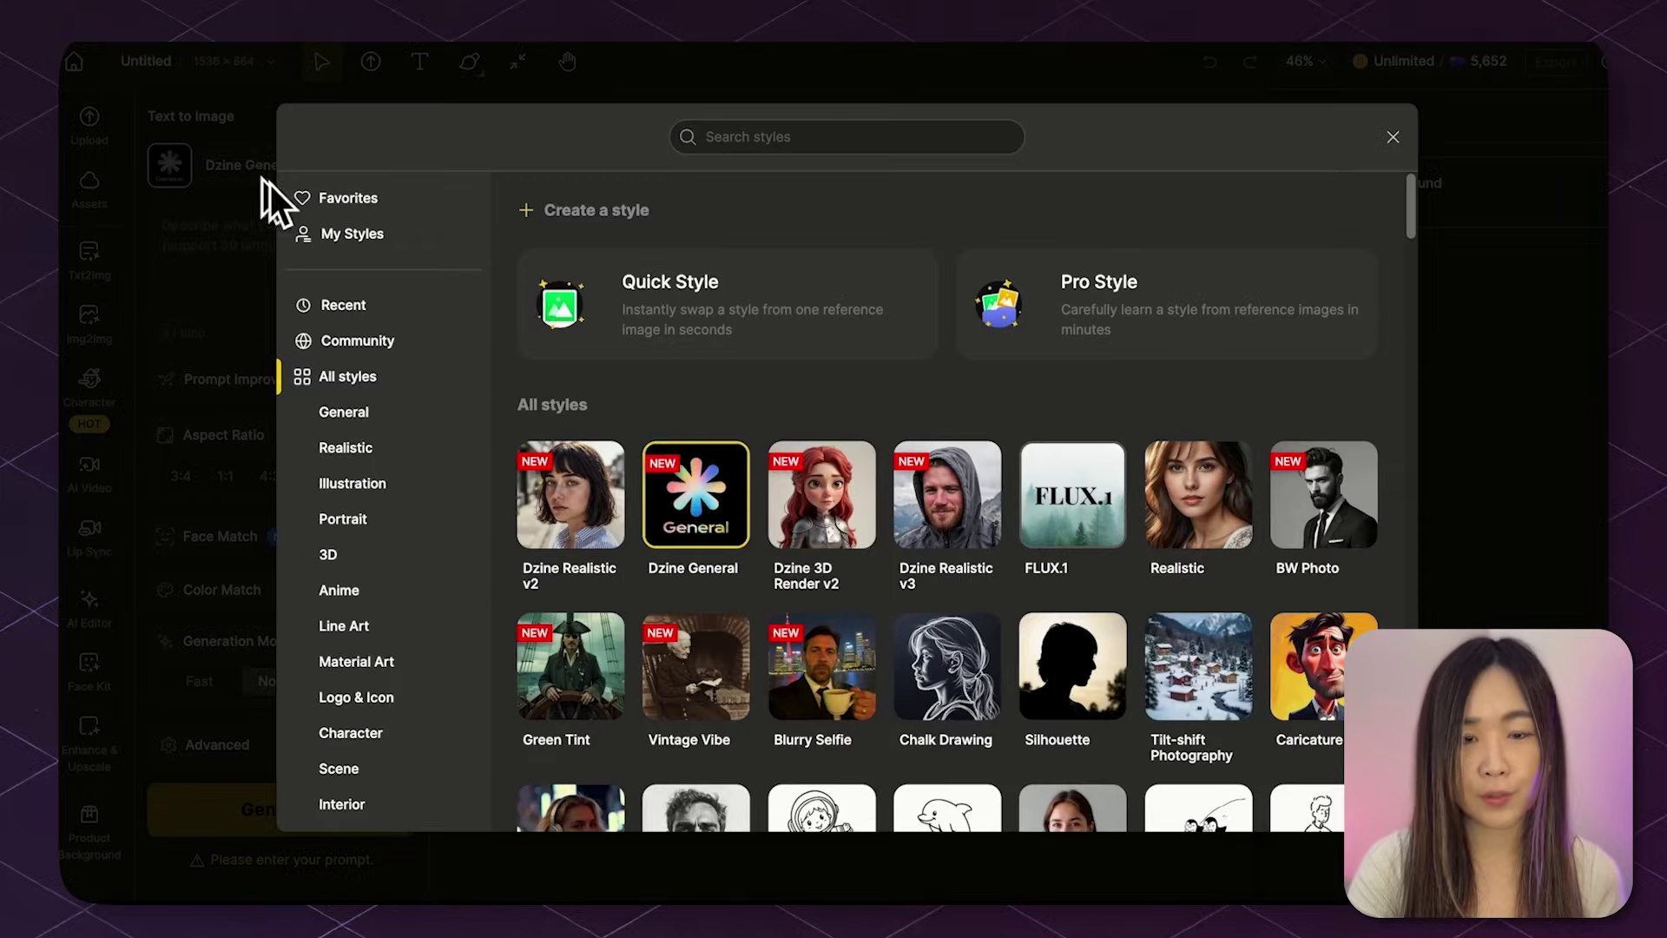
click(985, 502)
click(310, 314)
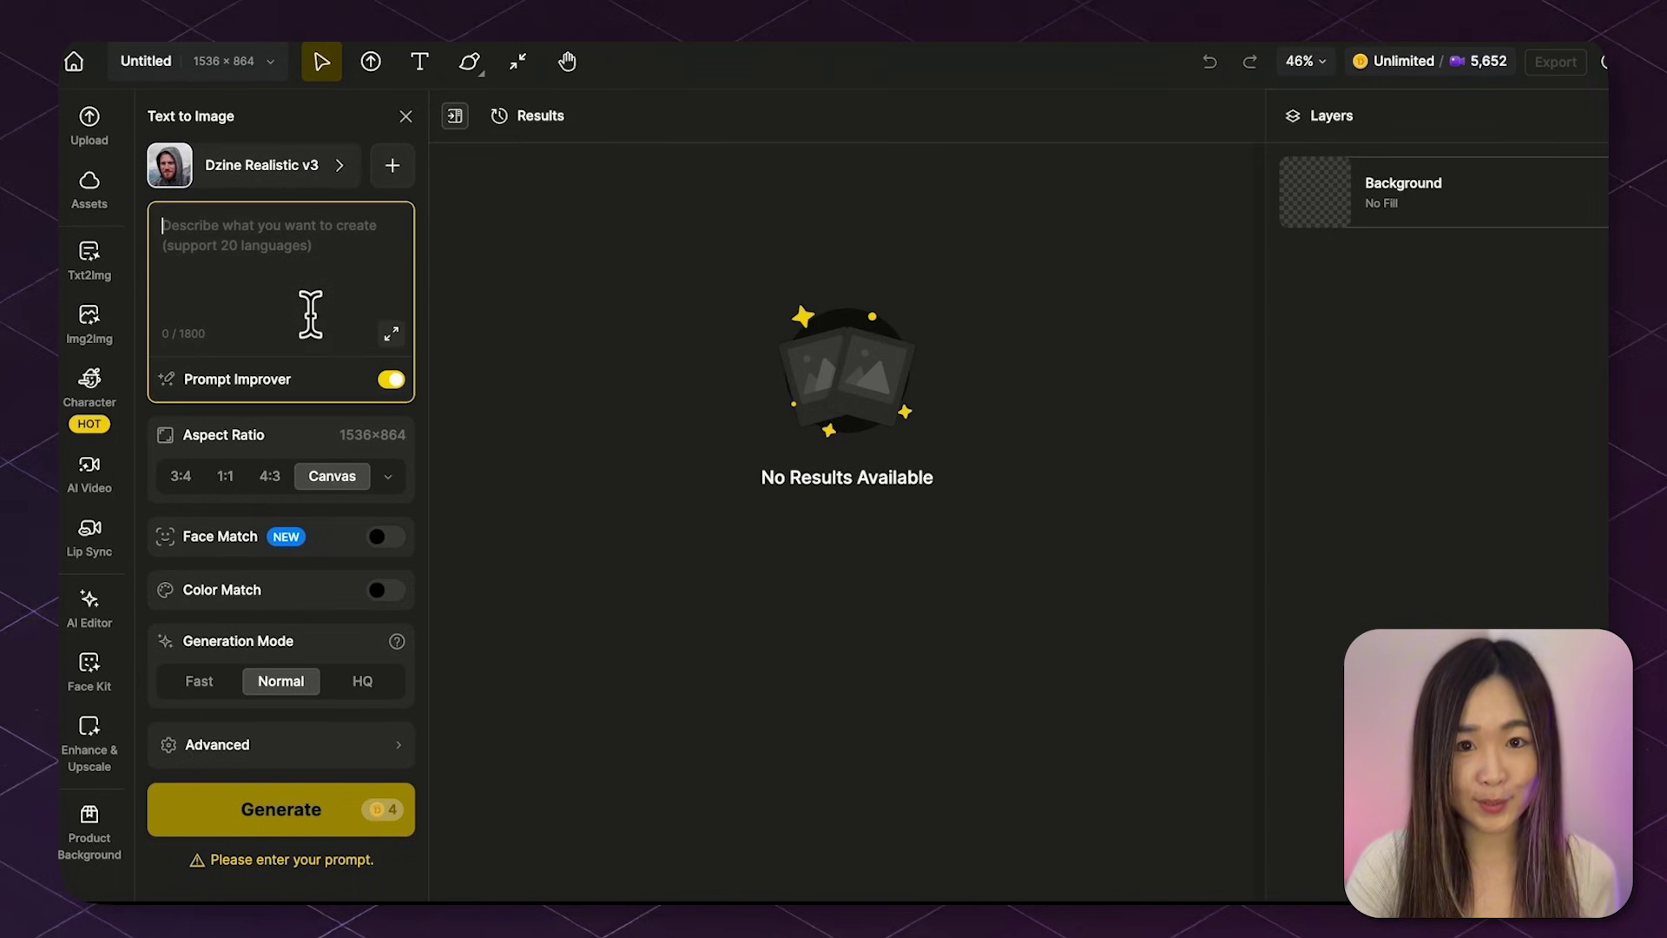
key(ctrl+v)
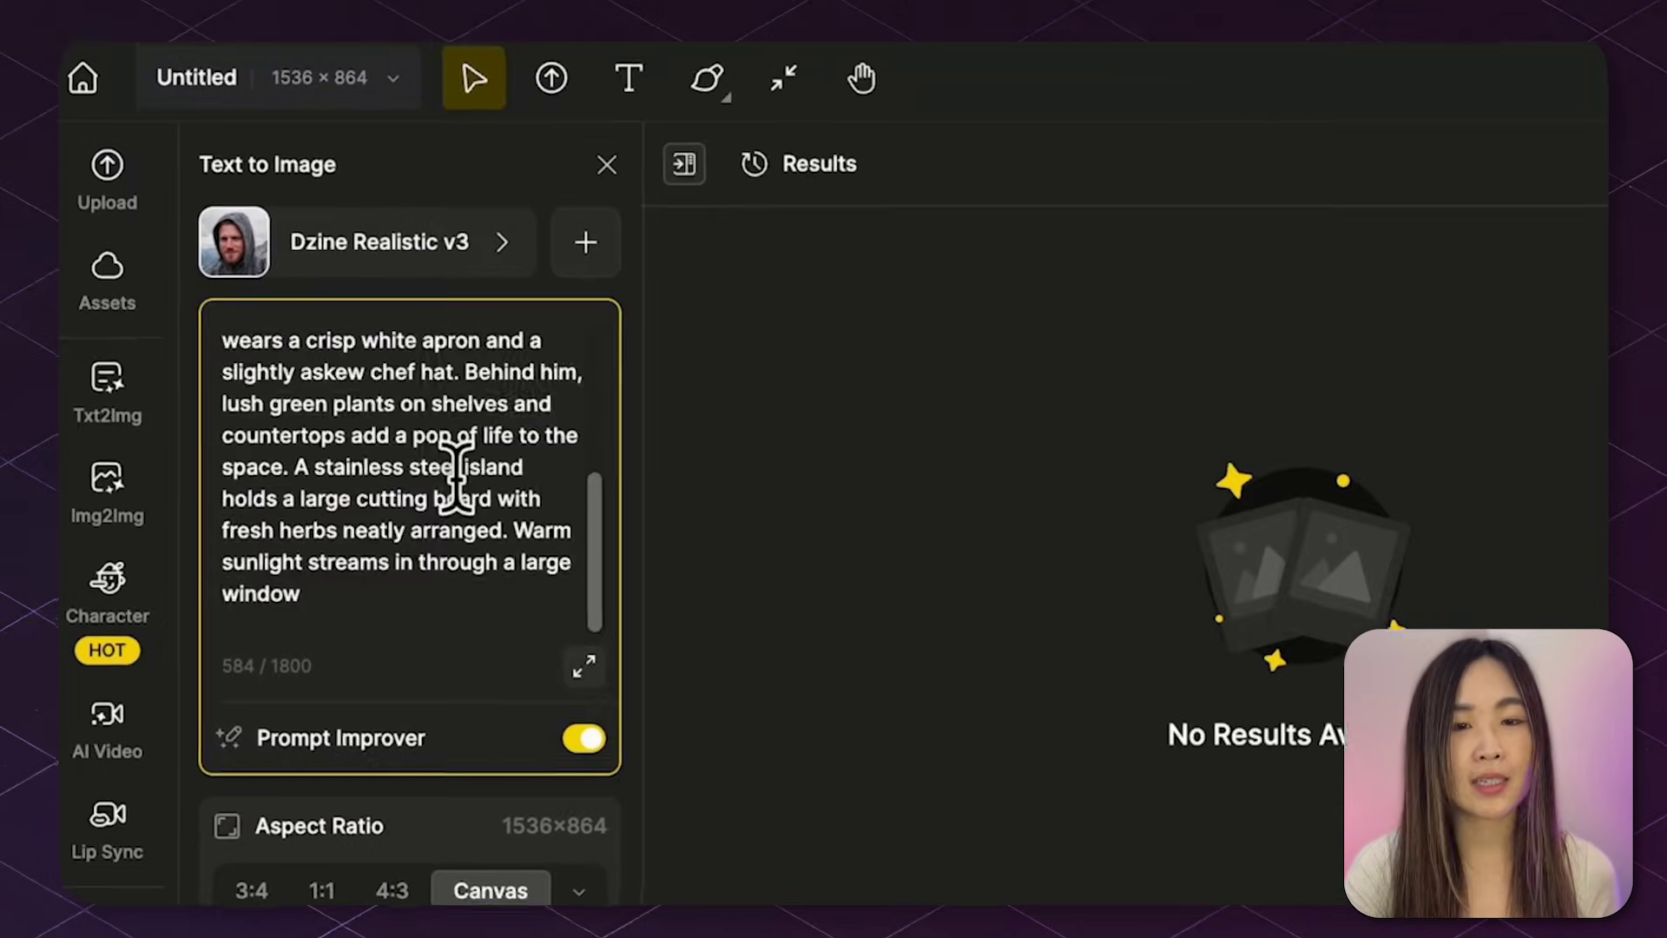
scroll(310, 314, up, 5)
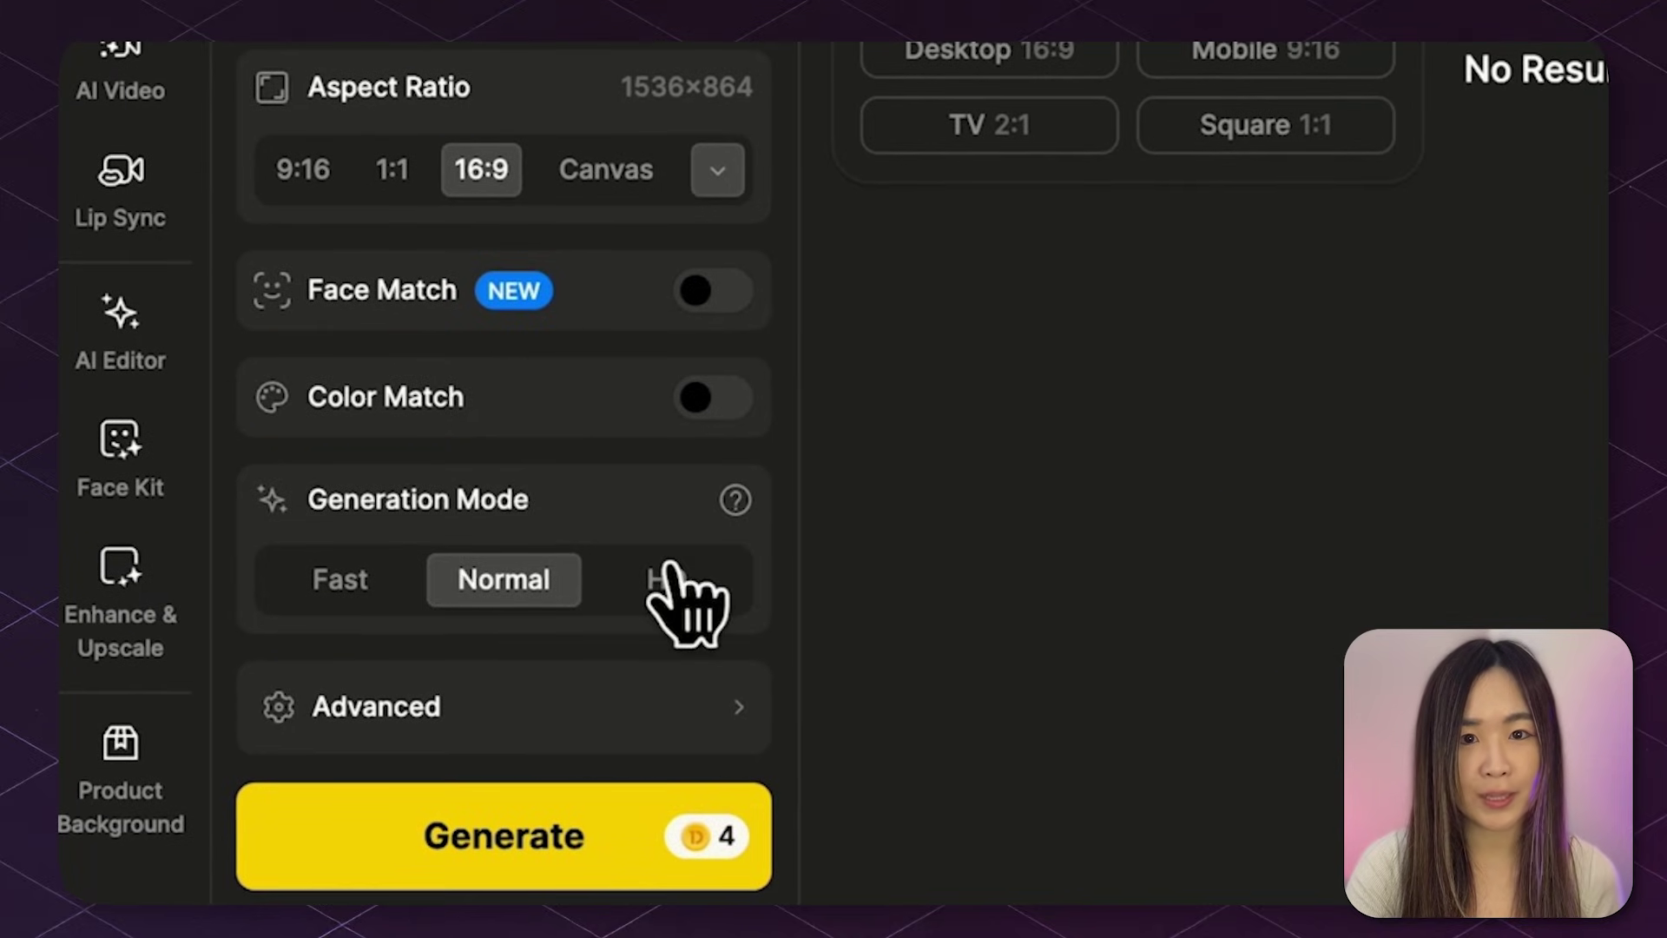
Step: Generate the chef images in HQ mode at a 16:9 ratio
click(667, 584)
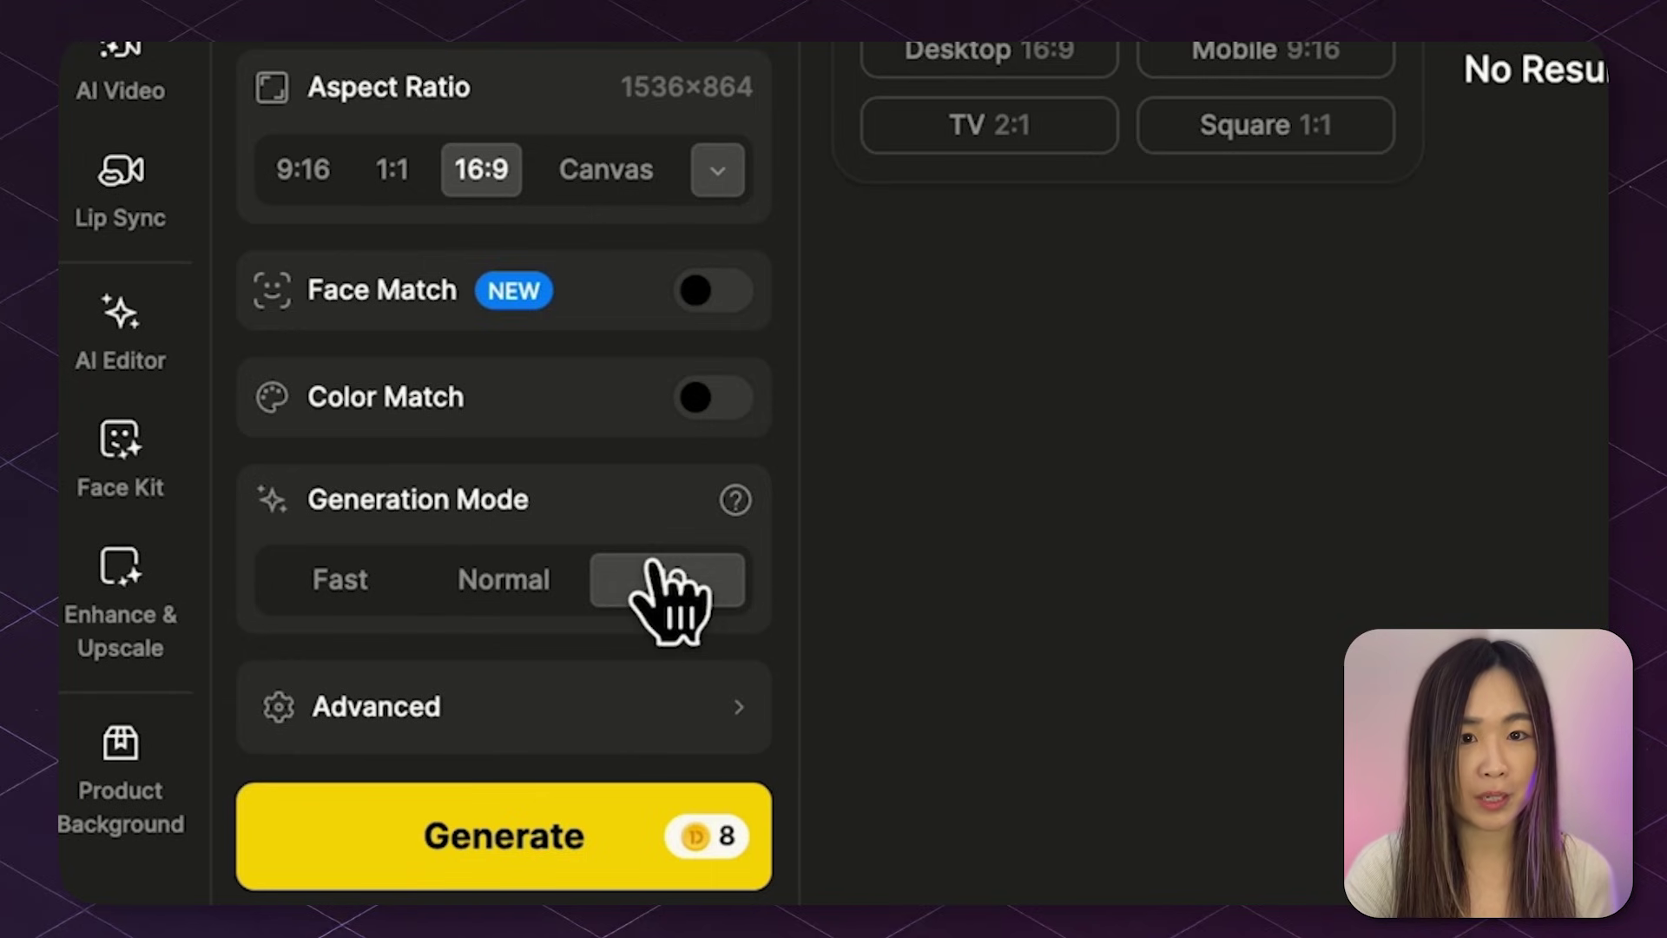
mouse_move(736, 502)
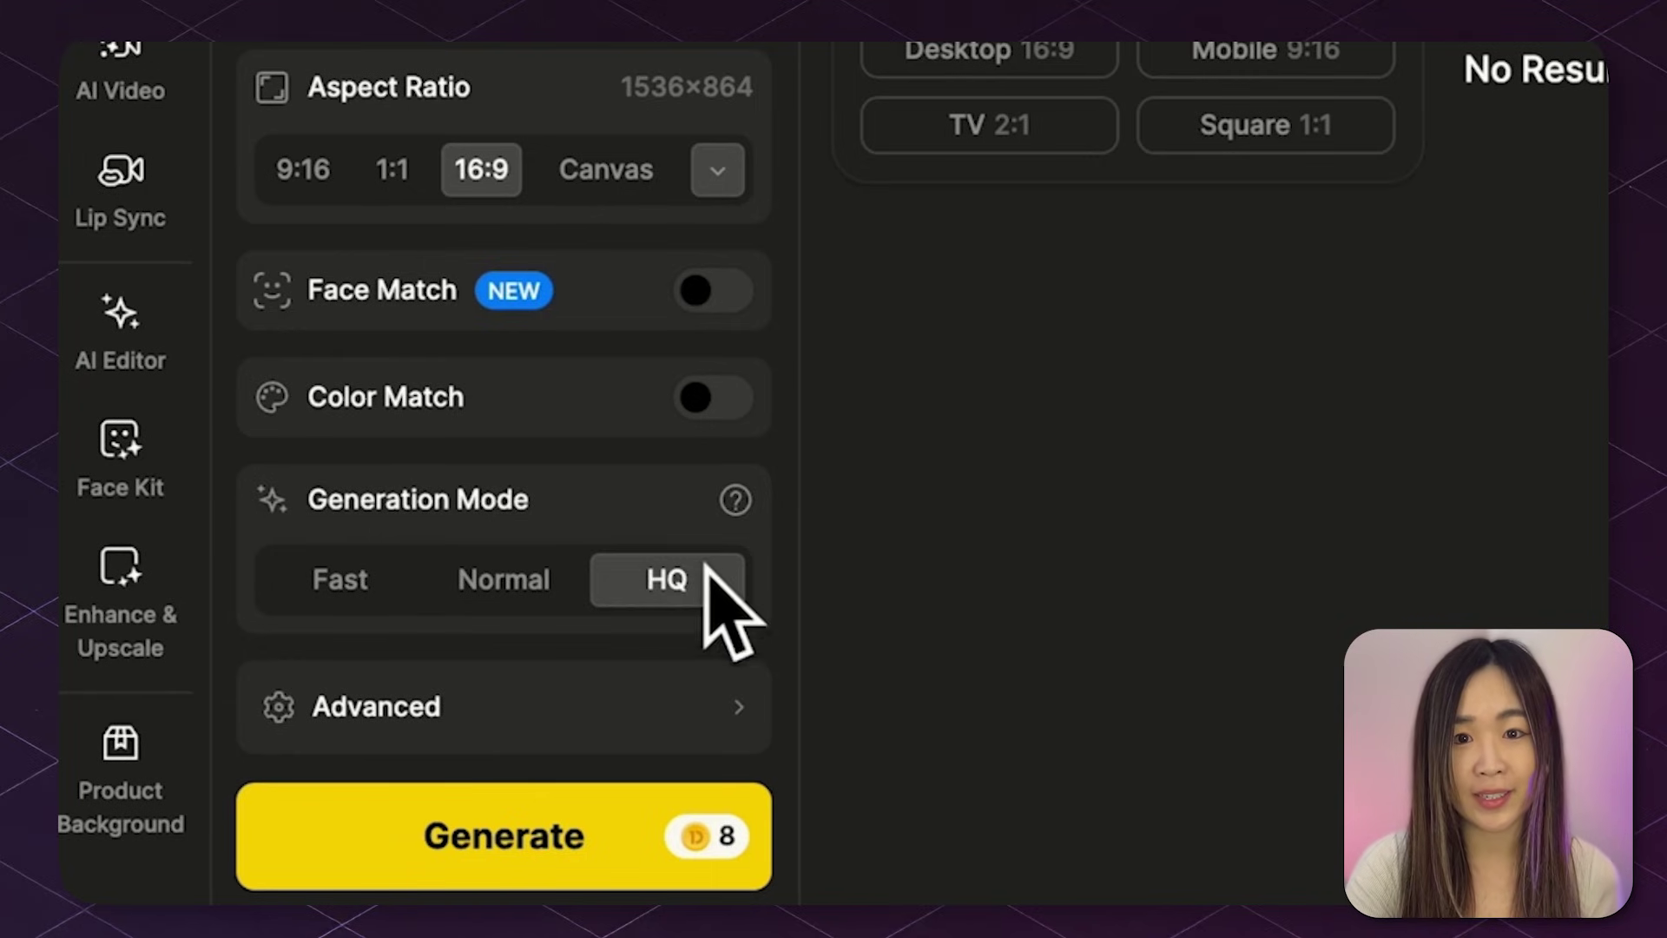
click(552, 846)
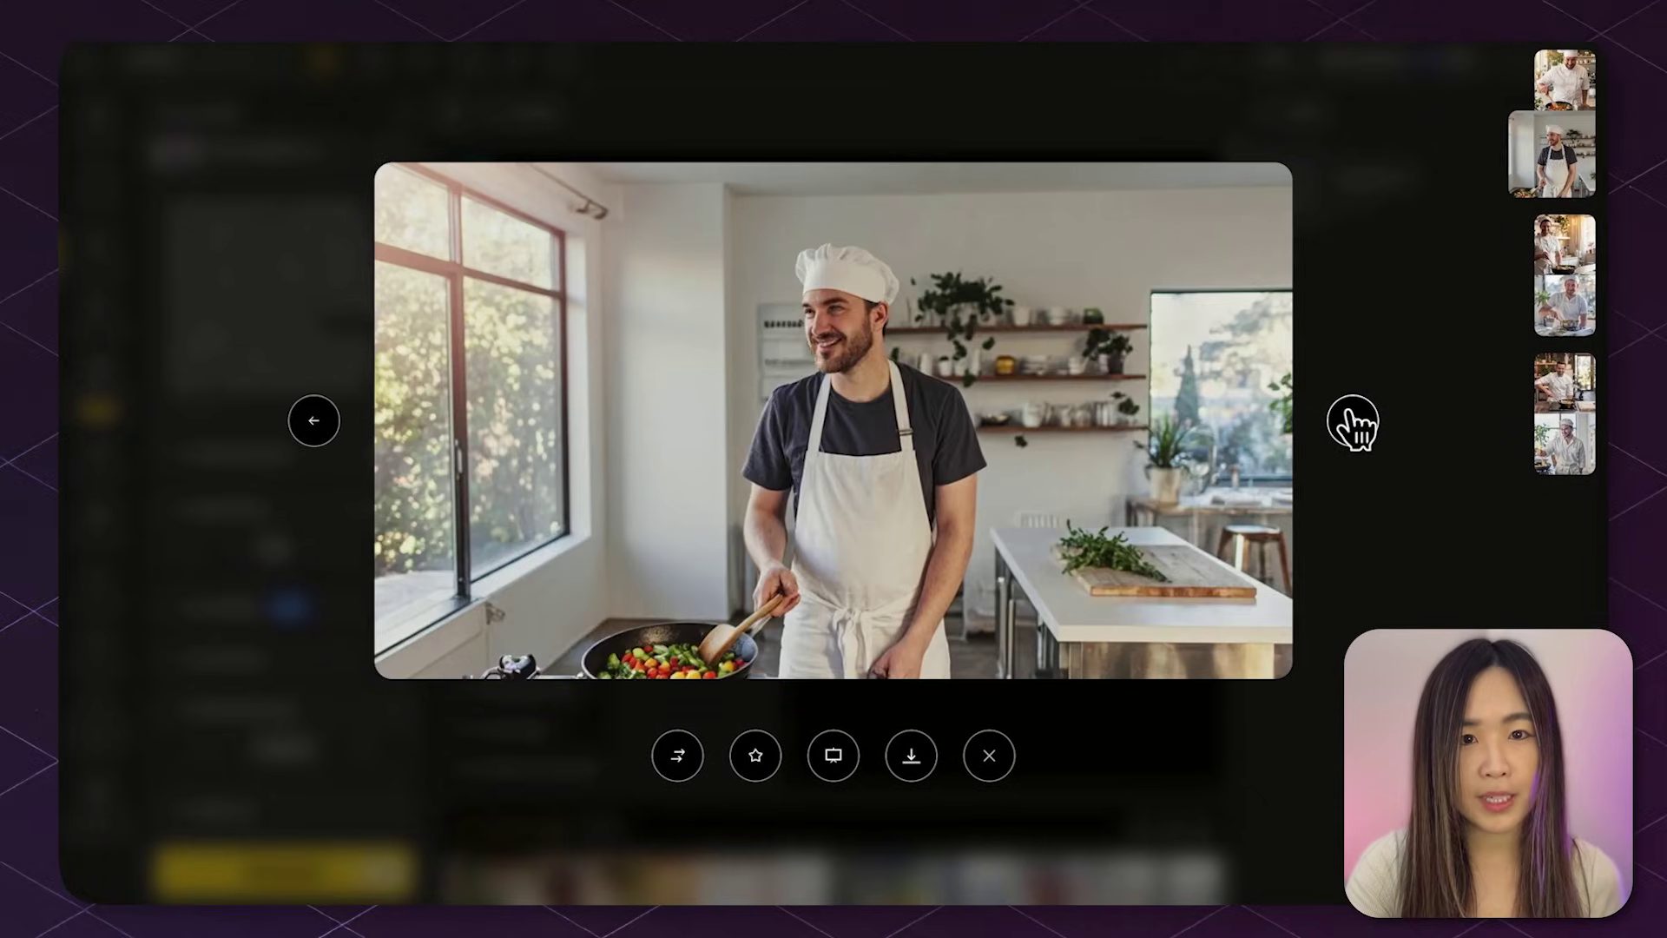
Step: Browse to the chef-at-the-stove result, place it on the canvas and zoom to fit
click(1351, 422)
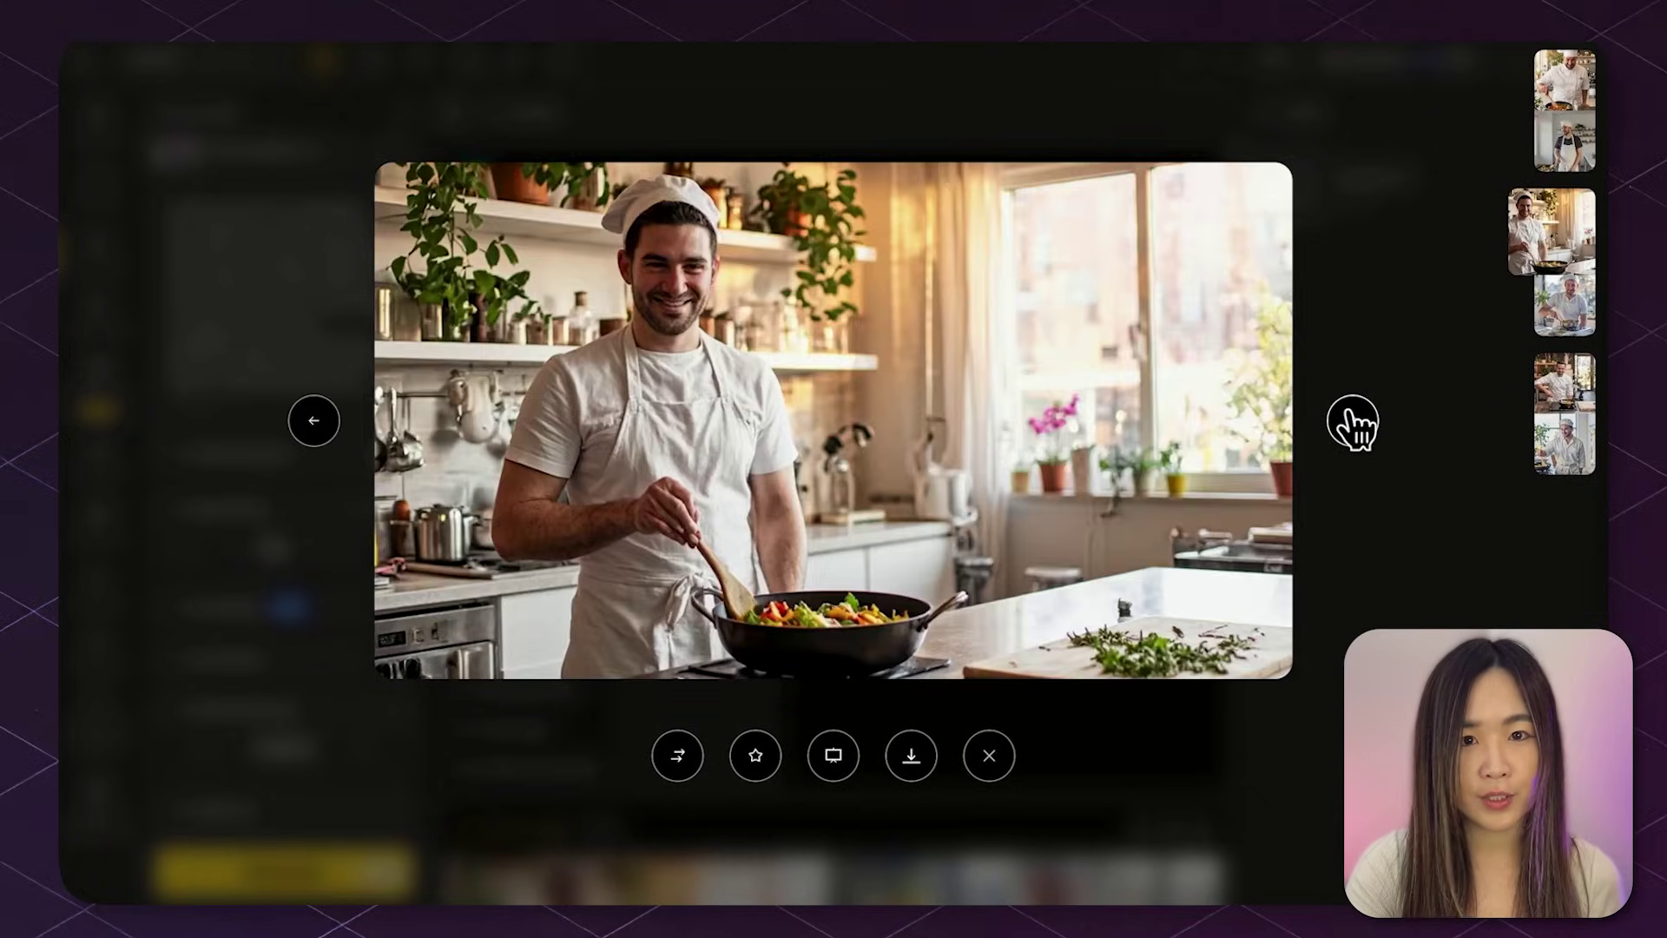
click(1352, 421)
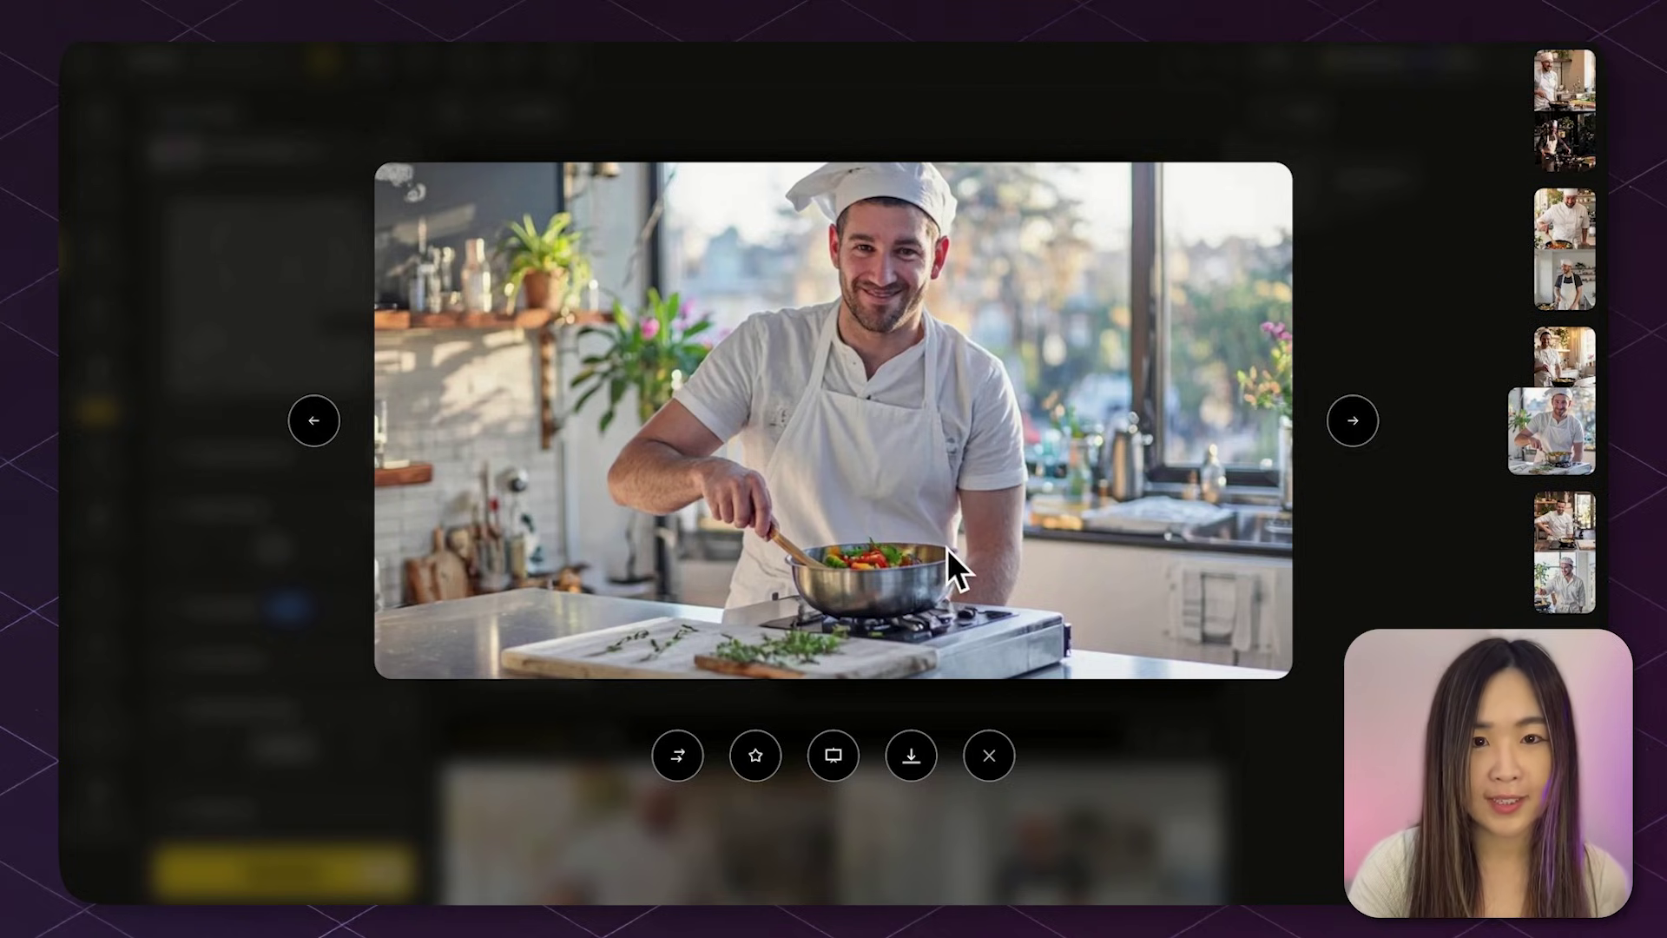
click(832, 752)
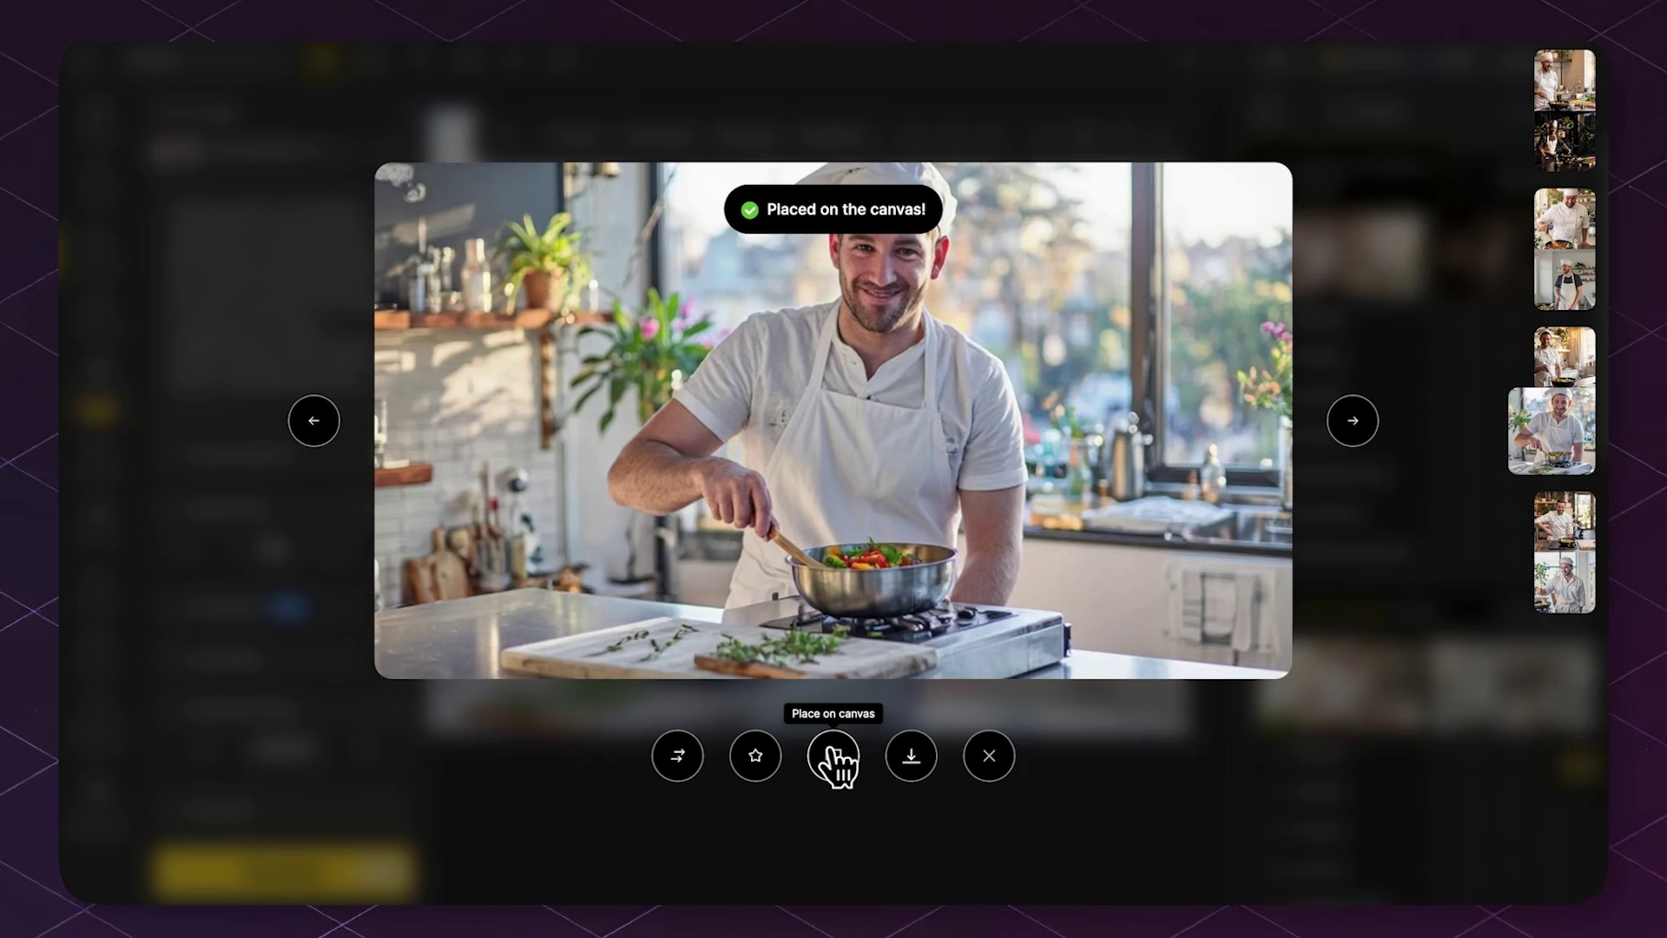
key(shift+1)
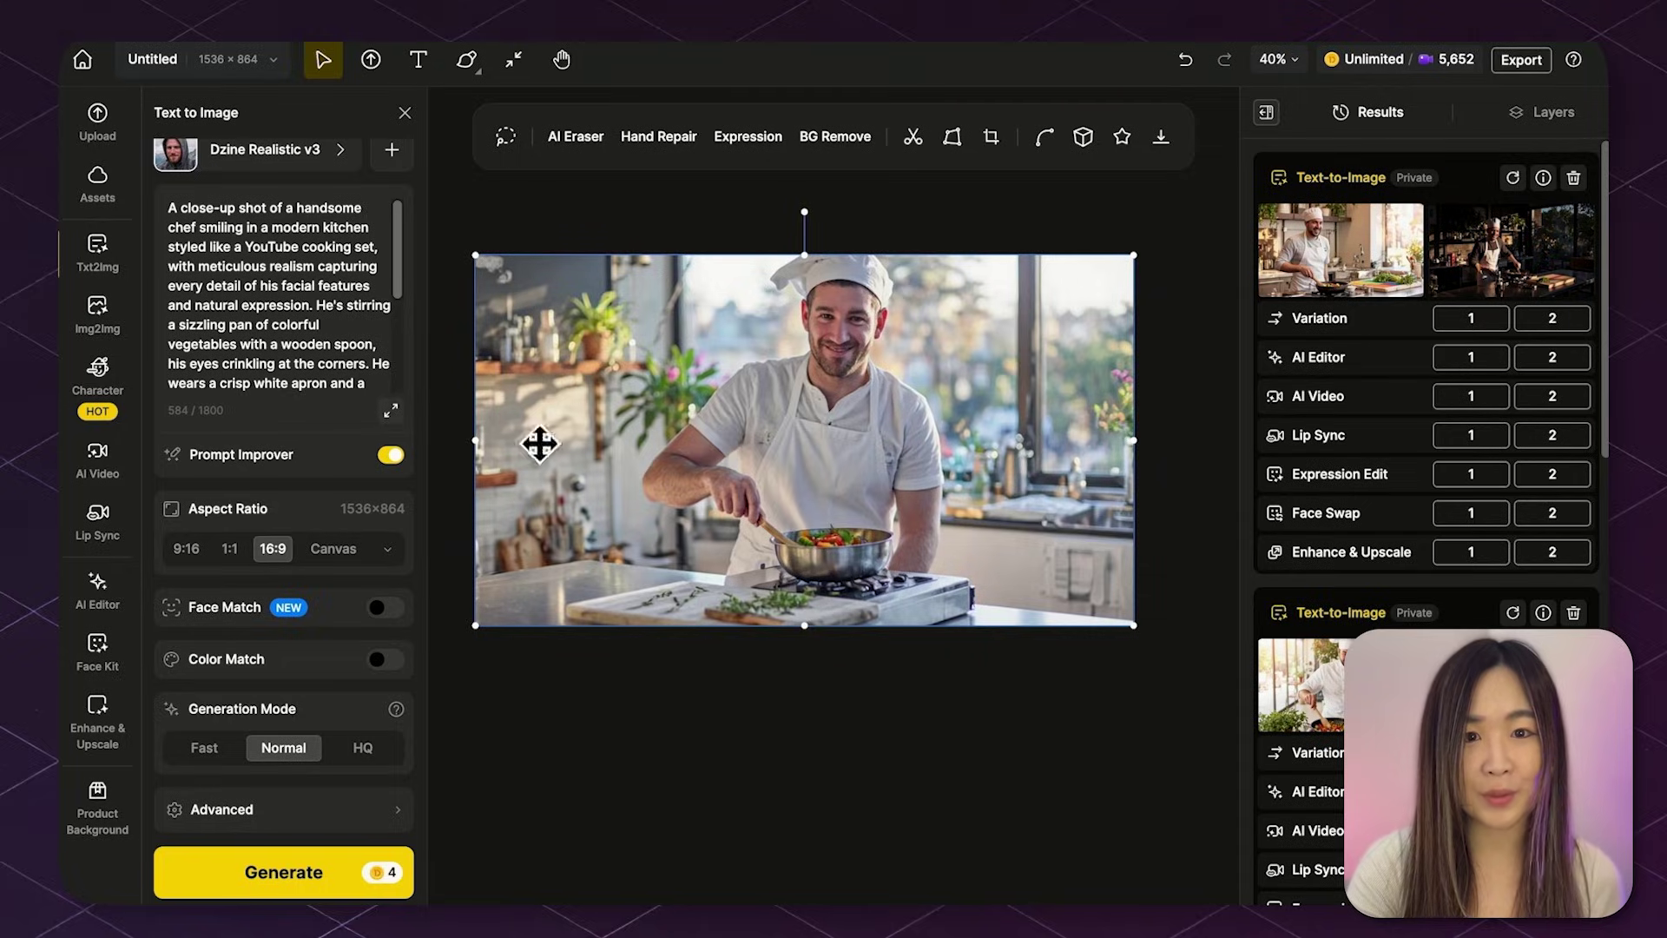
mouse_move(96, 729)
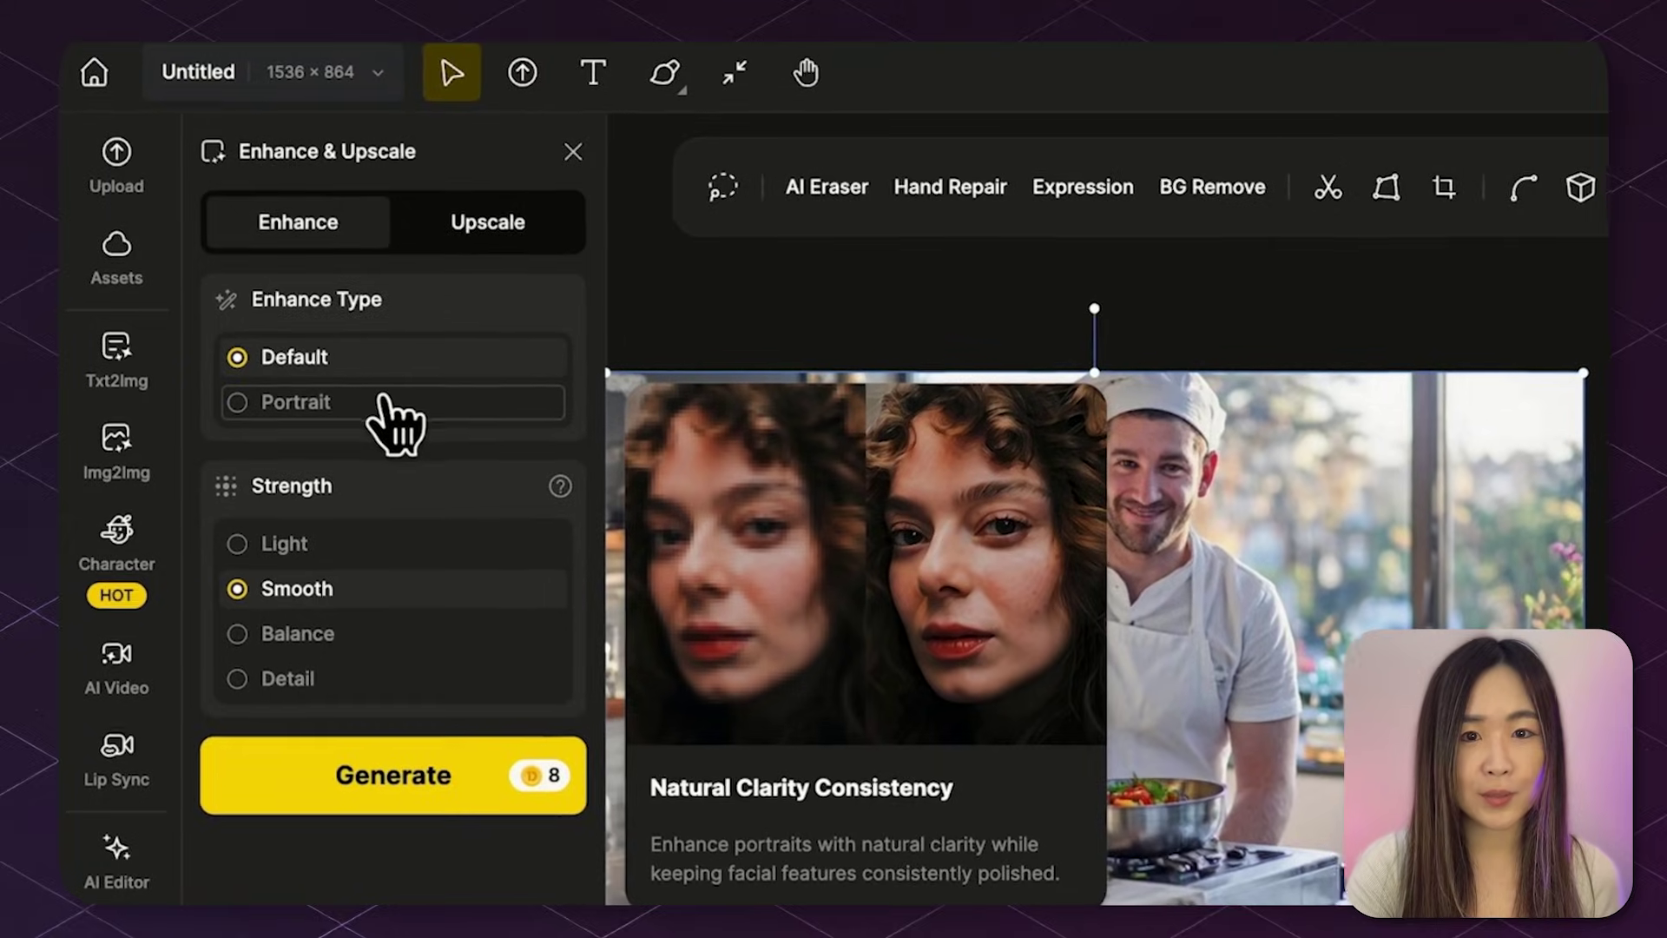
Step: Enhance the chef image with Portrait type and Creative strength, and place the result on the canvas
click(395, 424)
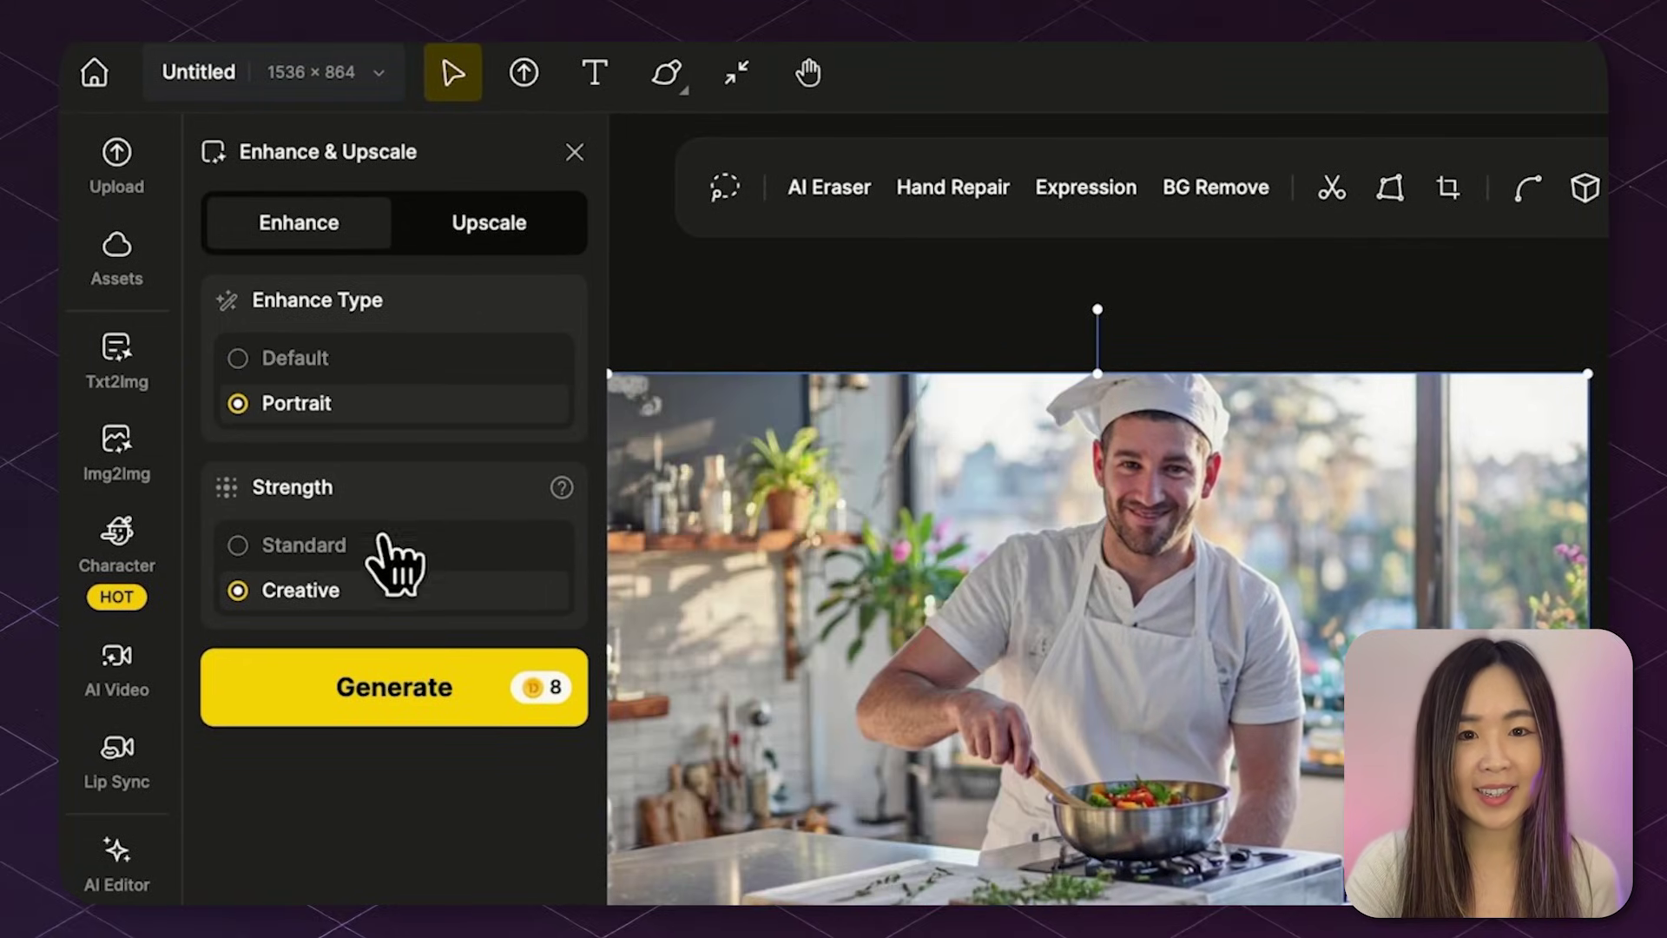
click(427, 707)
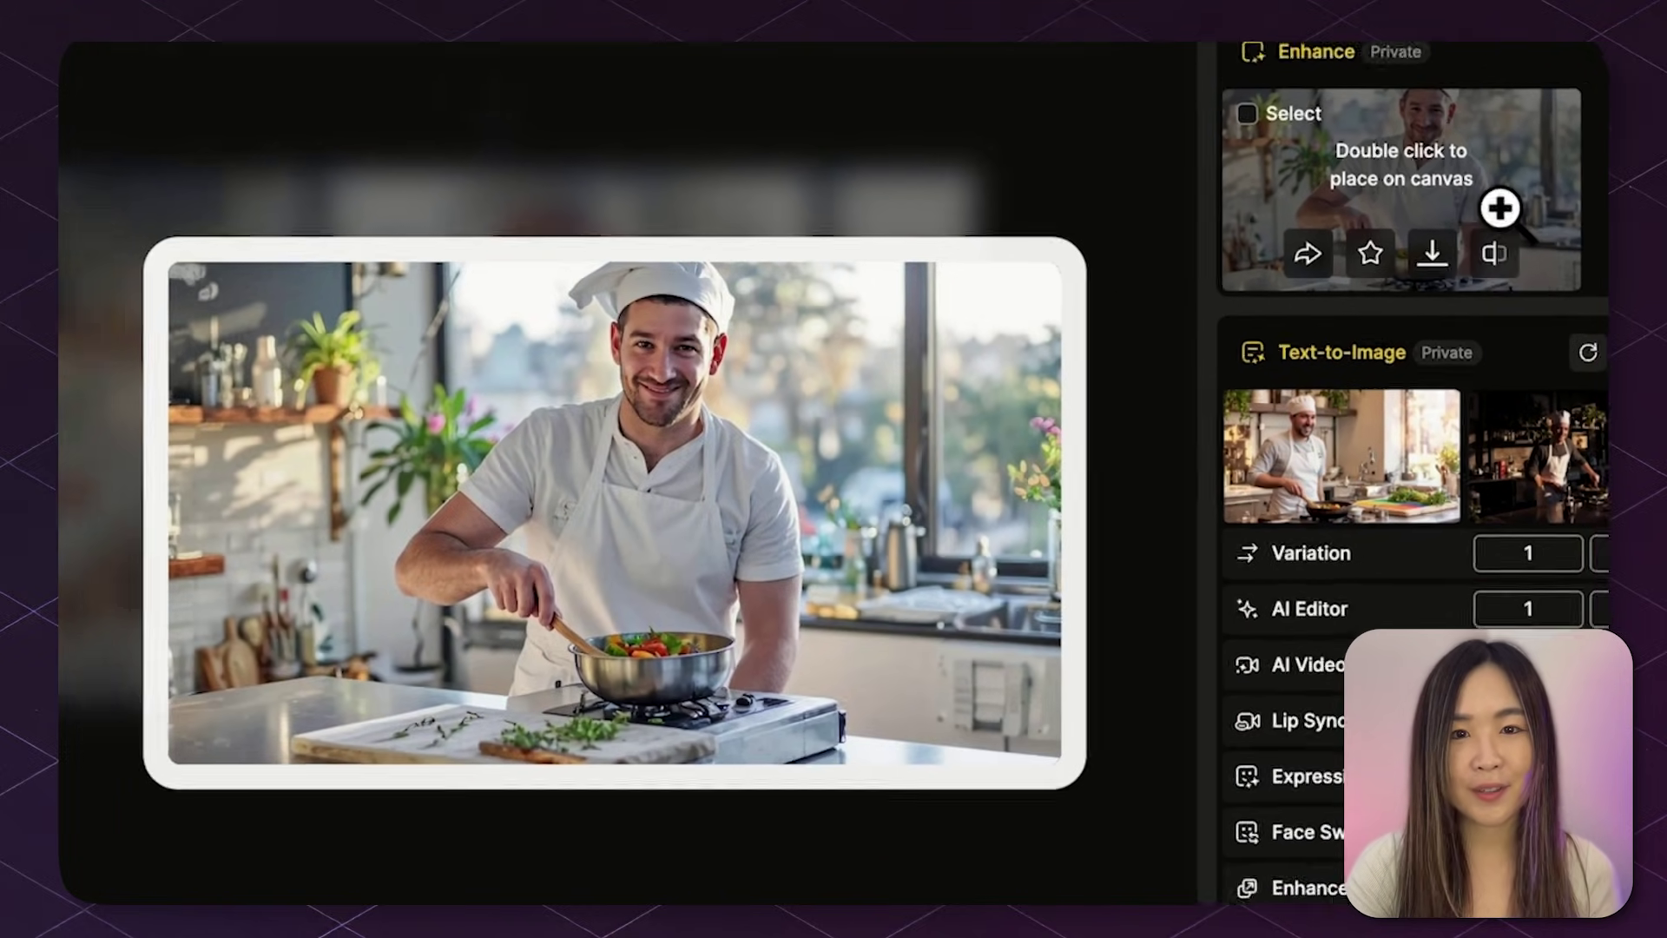
double_click(1498, 203)
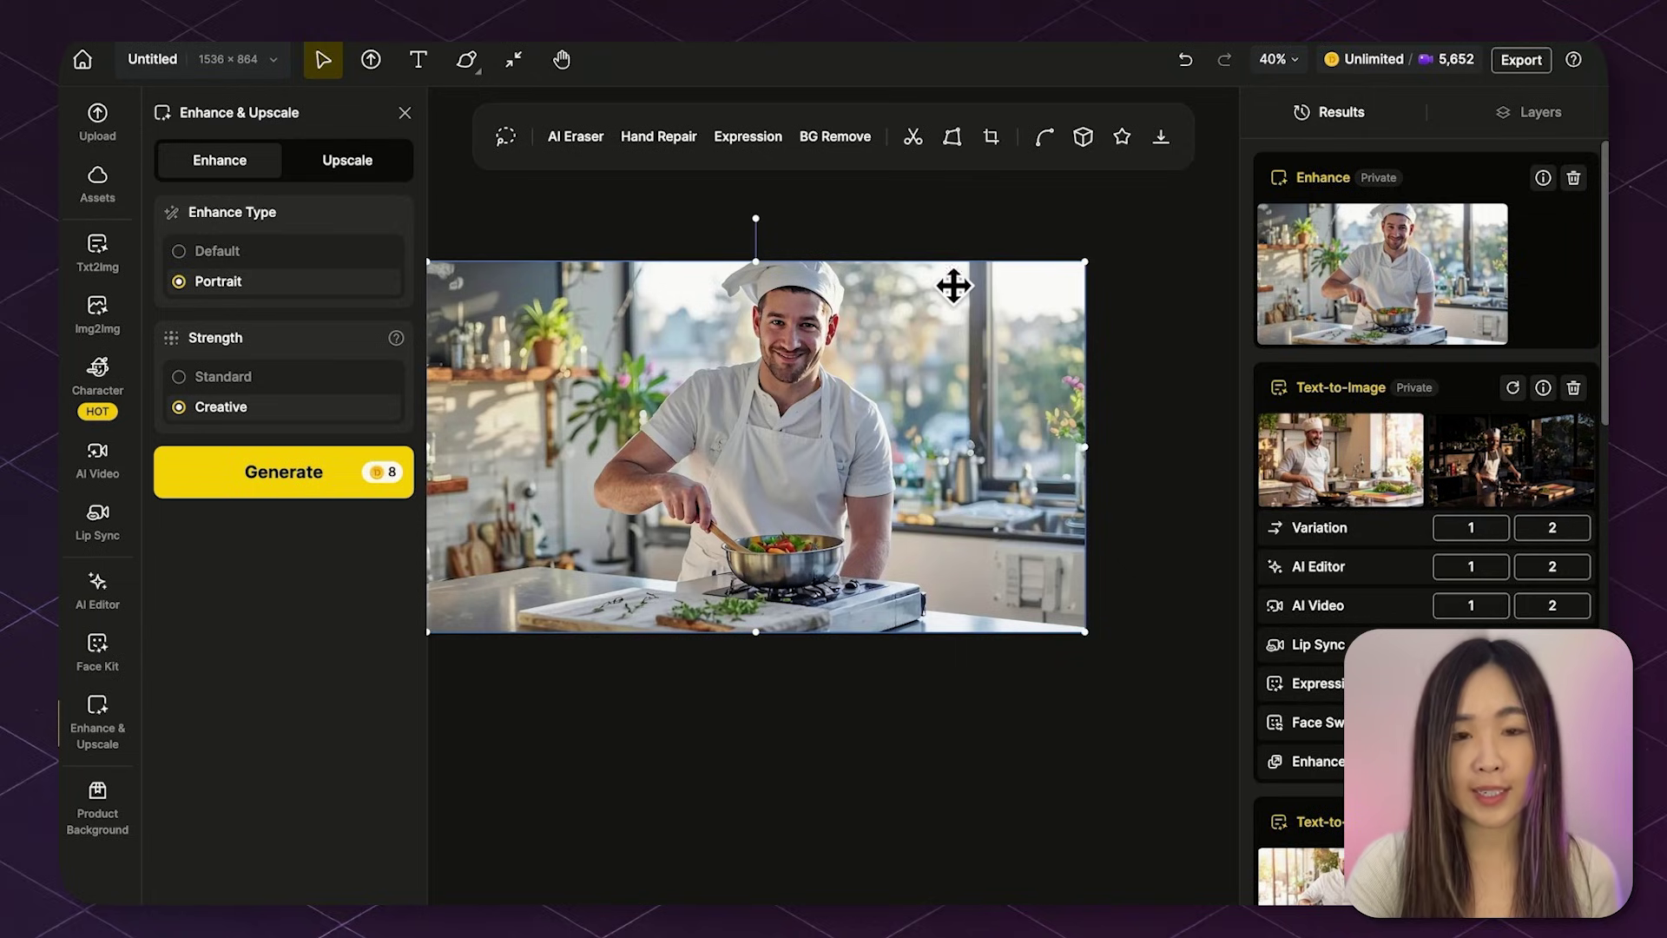
scroll(970, 313, down, 1)
key(Escape)
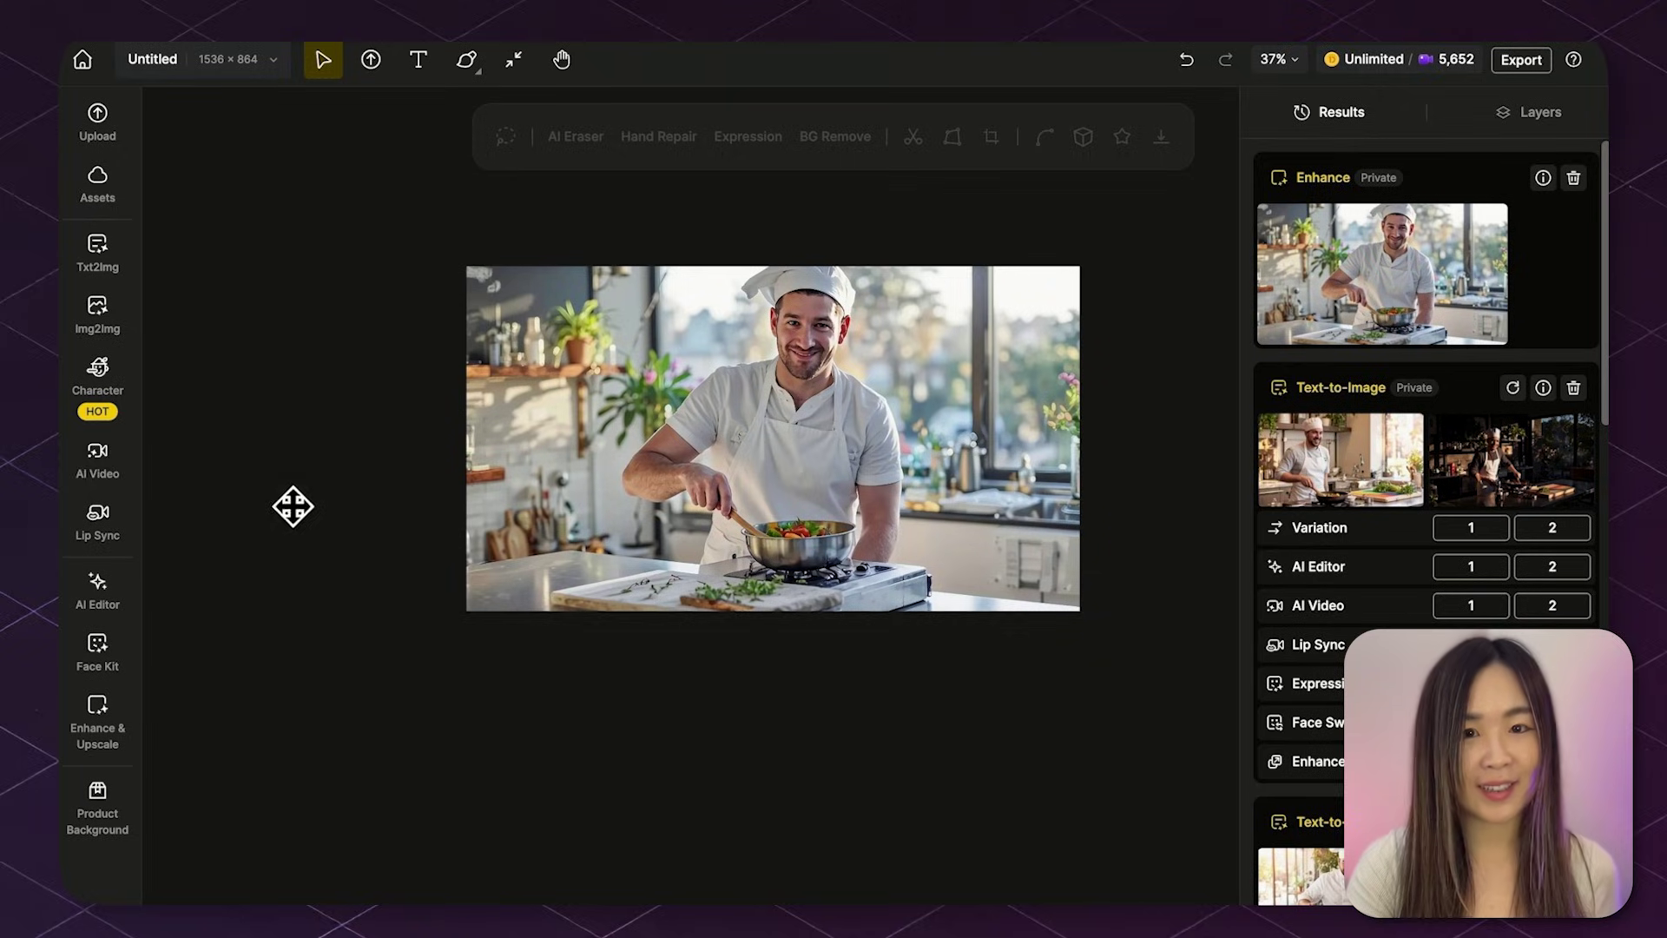
Step: In Image to Video, compare the video models and select Kling 2.0 (215 credits per 5s)
mouse_move(86, 482)
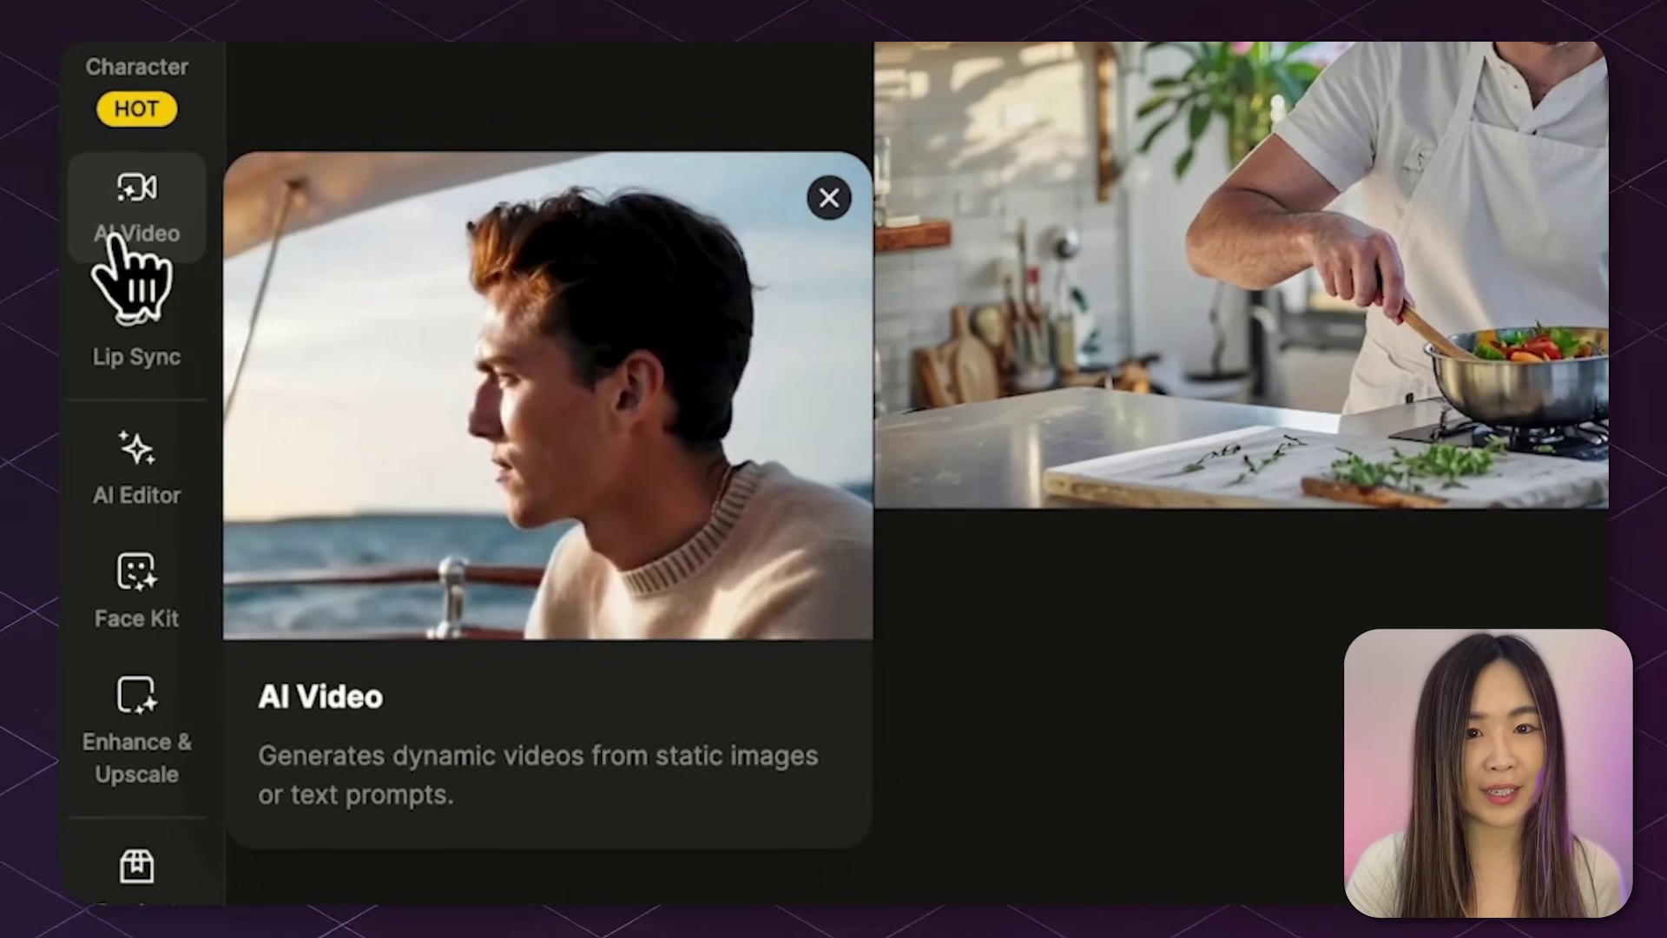
click(87, 478)
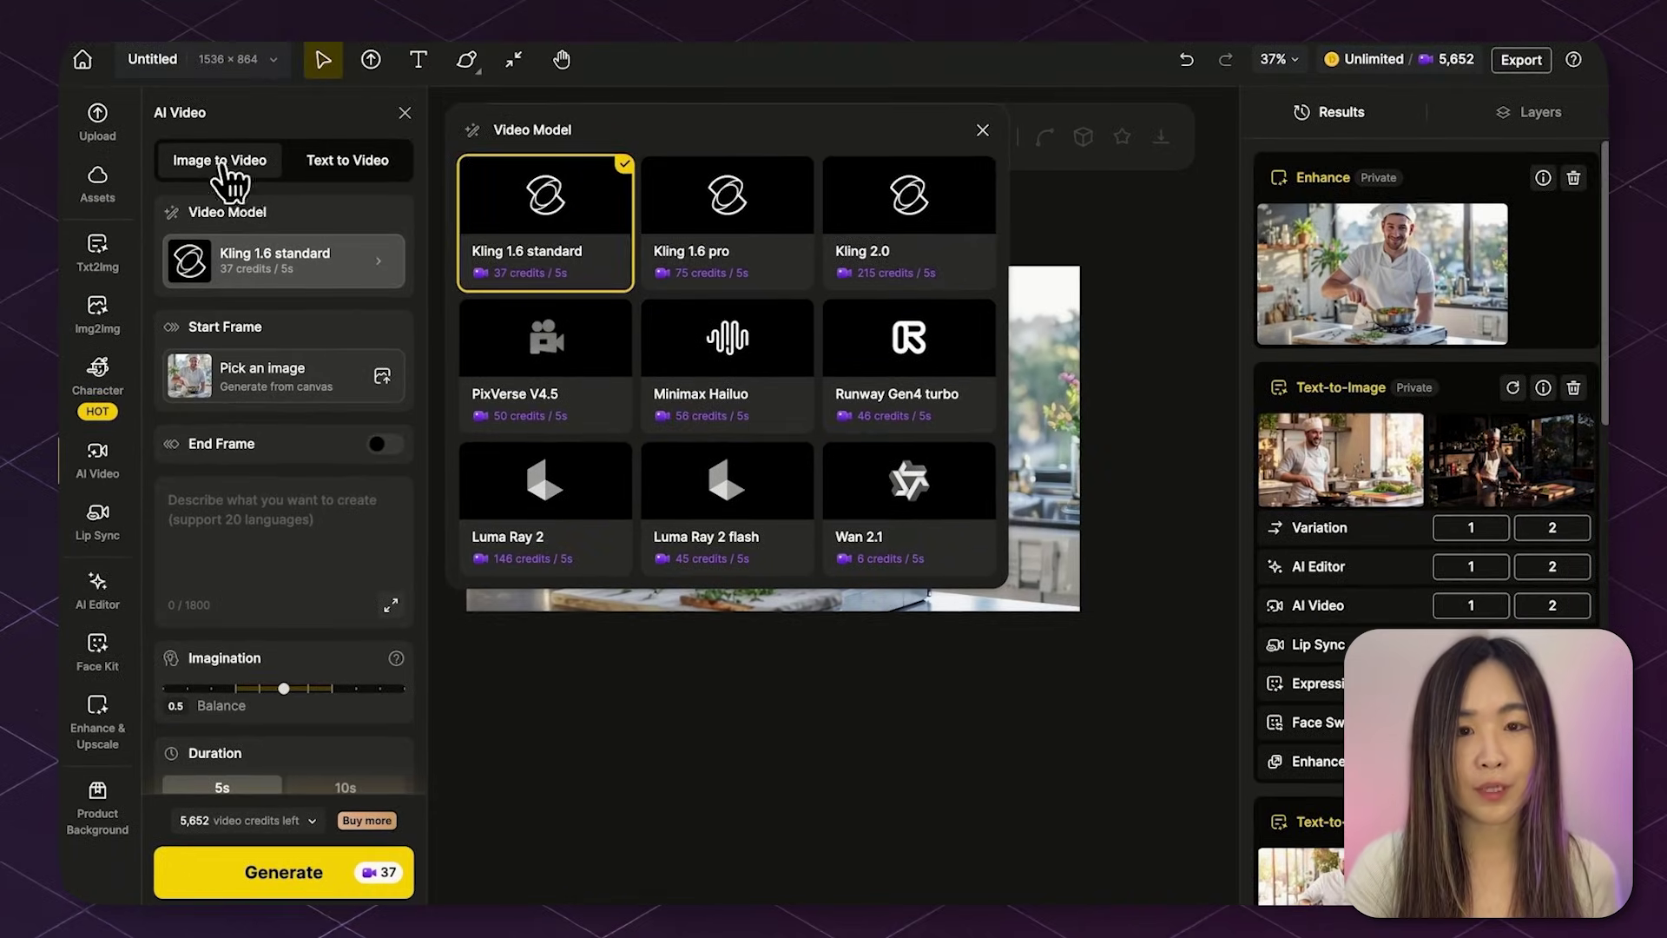
click(252, 276)
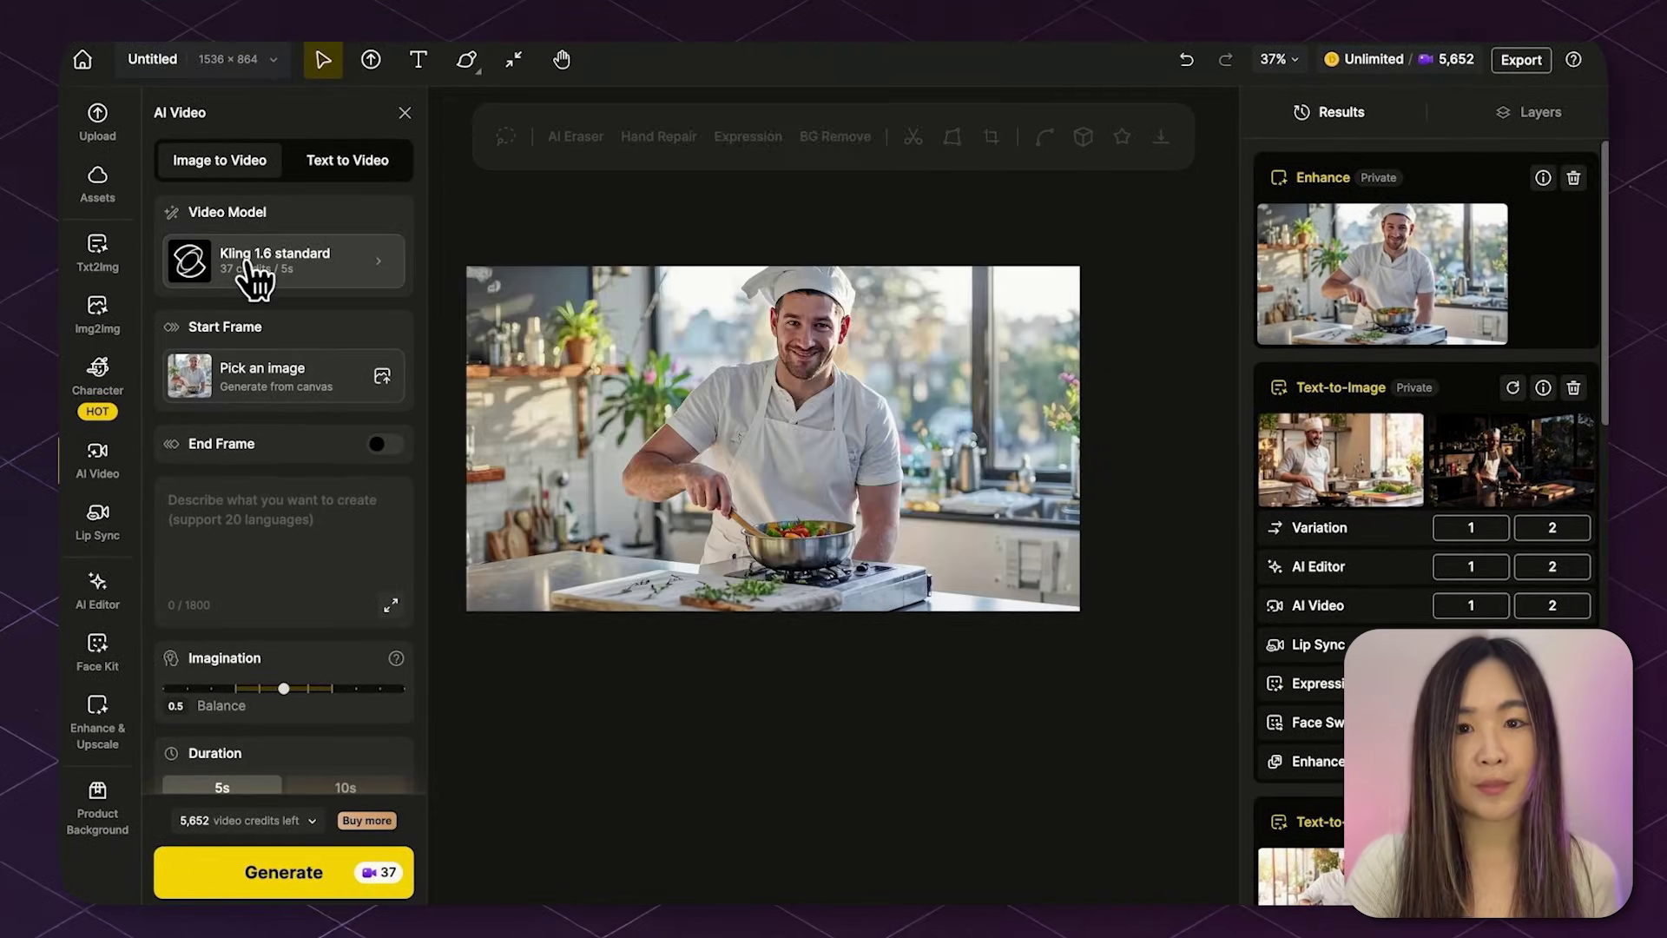
click(252, 276)
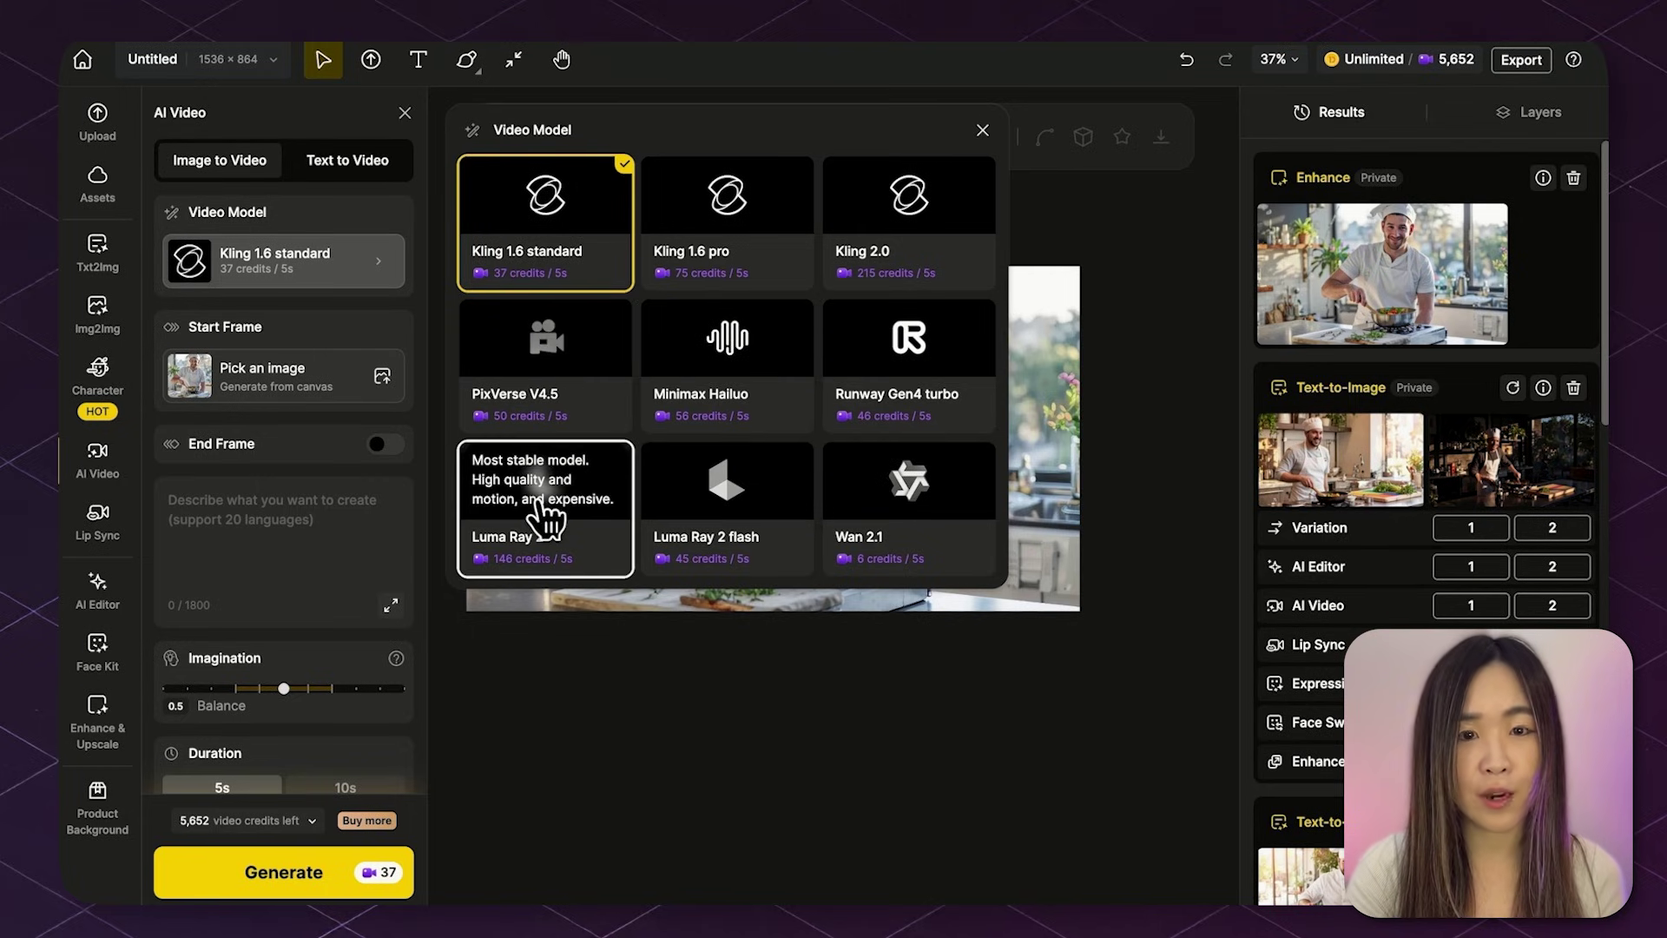
click(323, 721)
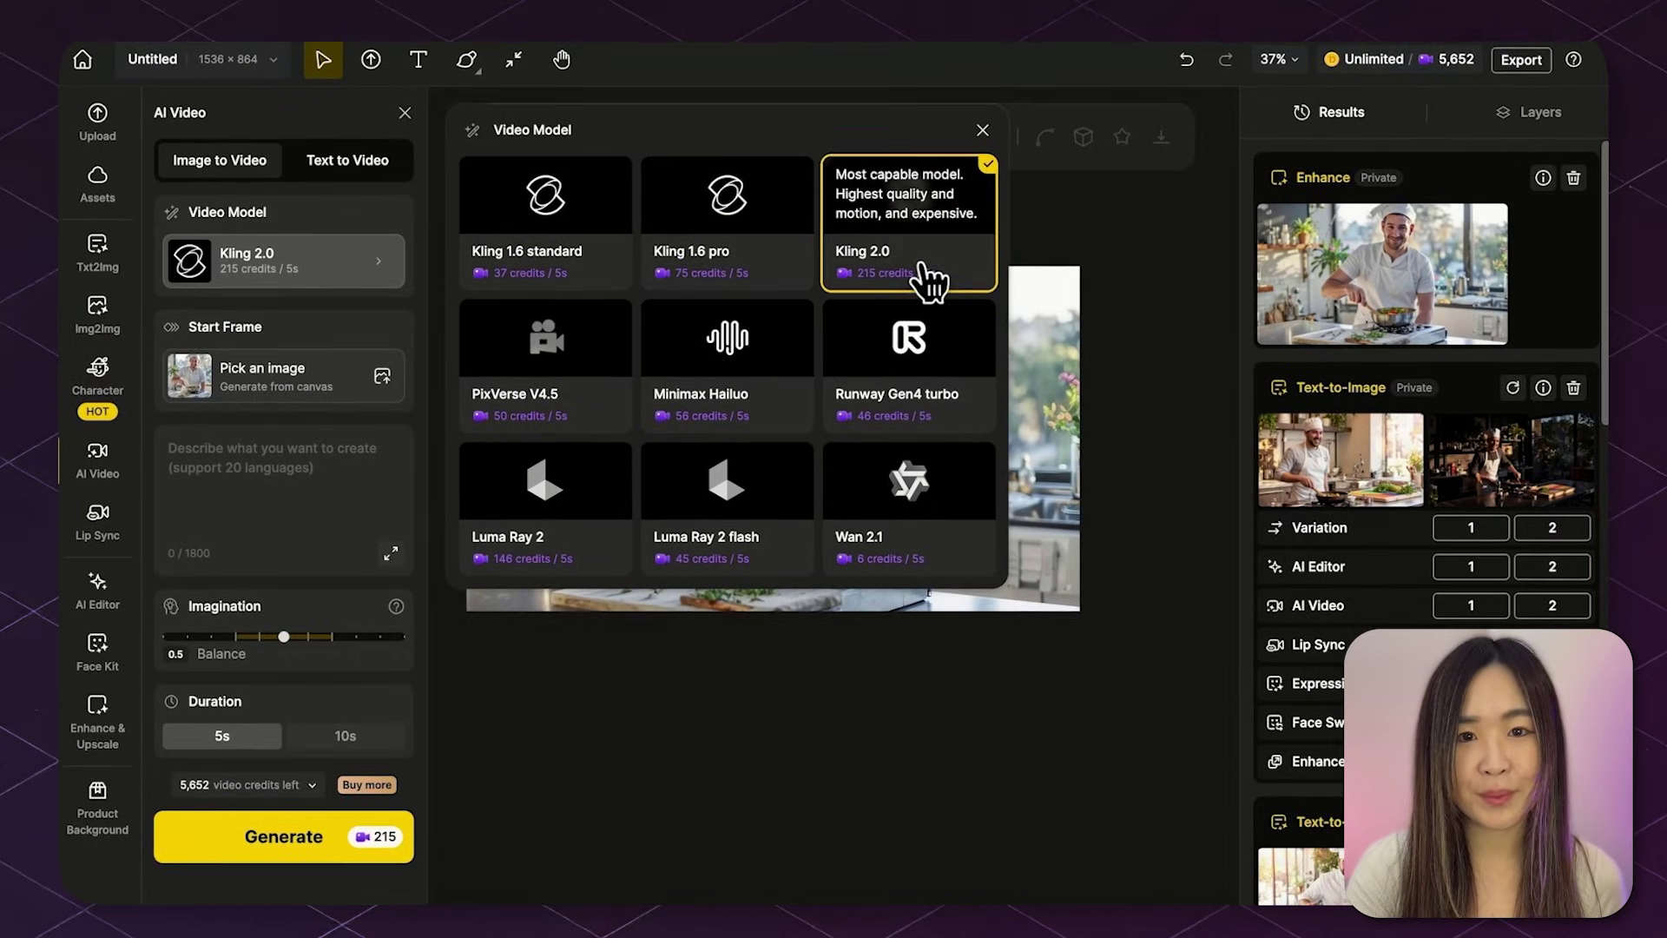
click(979, 267)
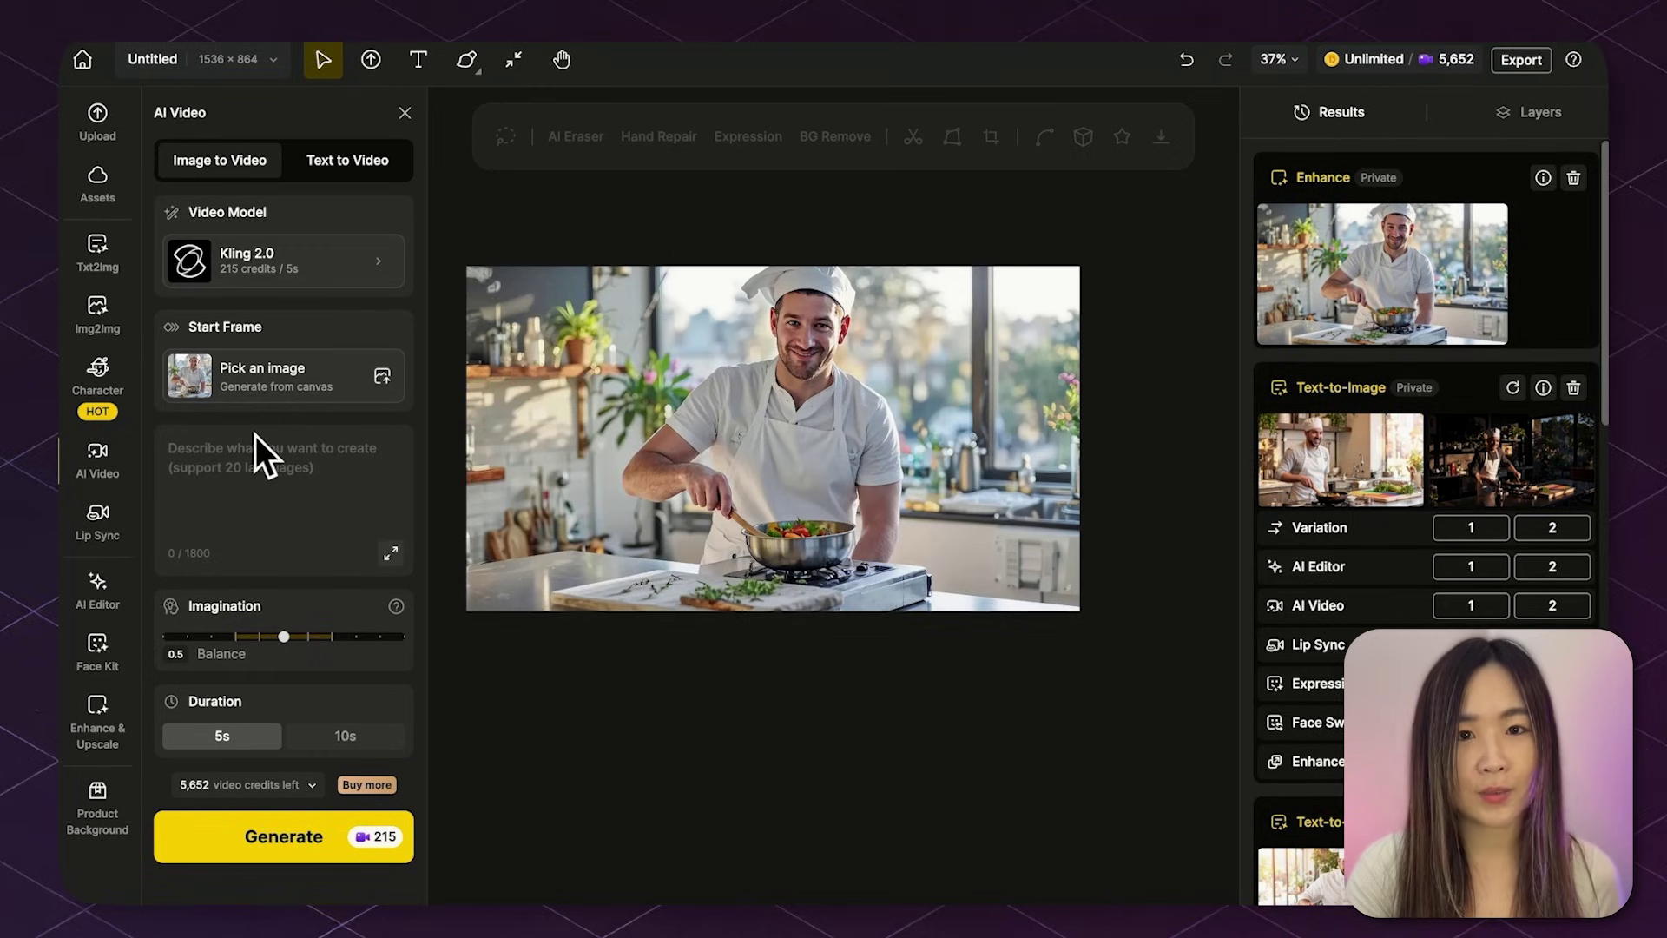
click(269, 365)
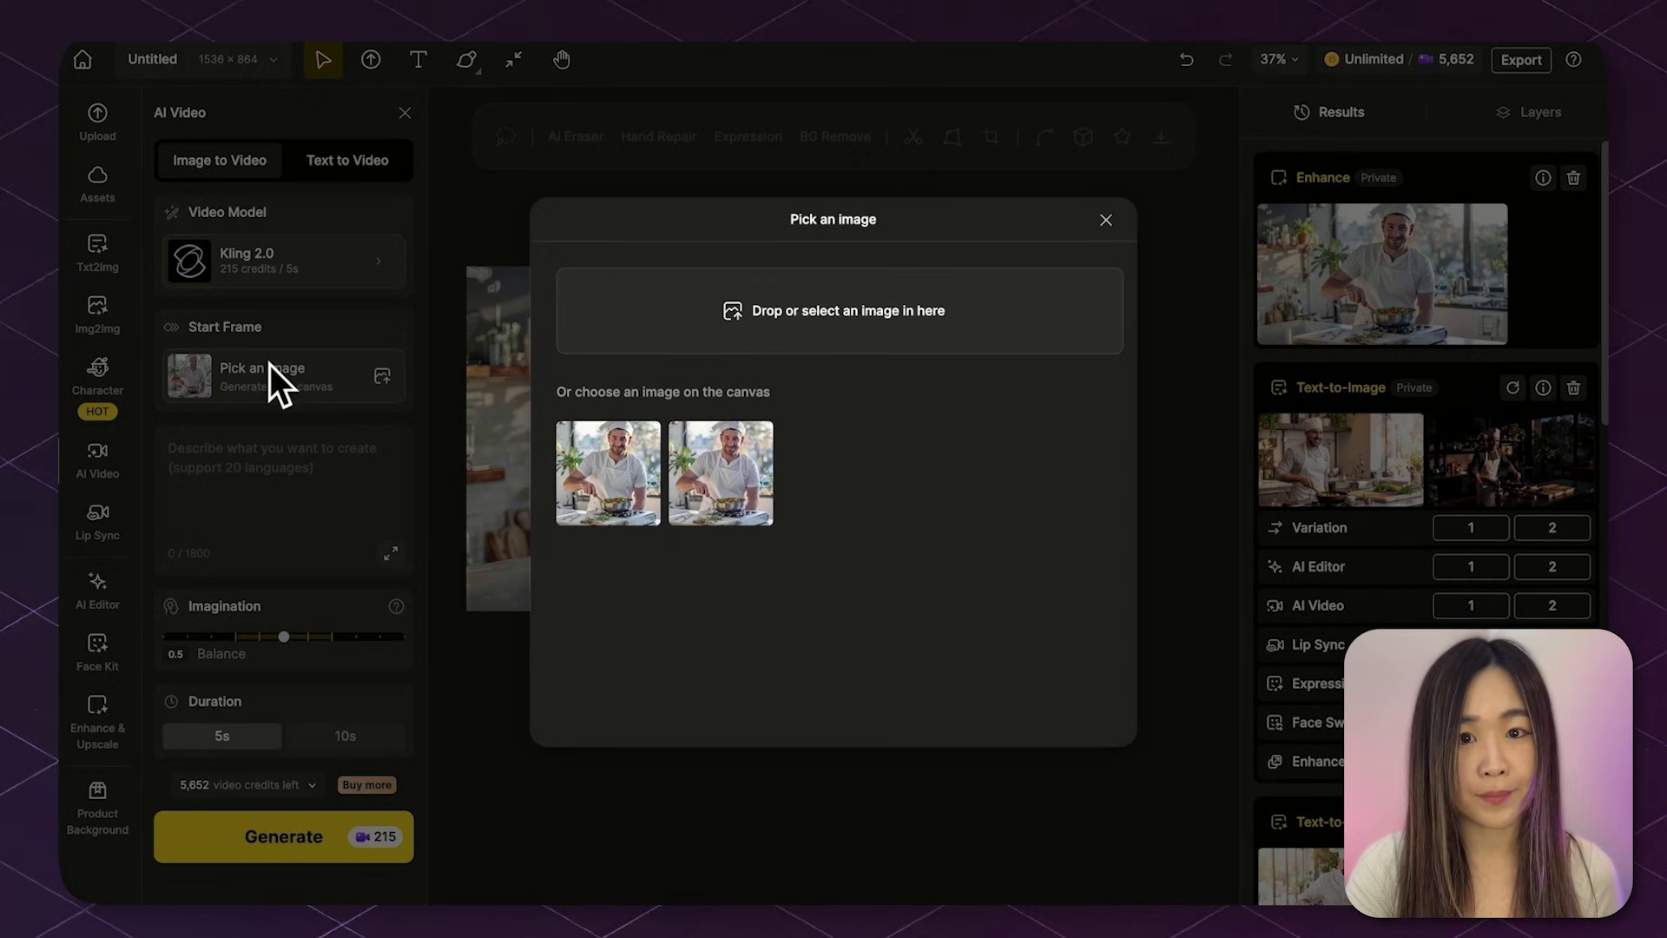
Step: Use the first chef photo as start frame, add a cooking prompt, and keep Imagination at 0.5 Balance
click(611, 499)
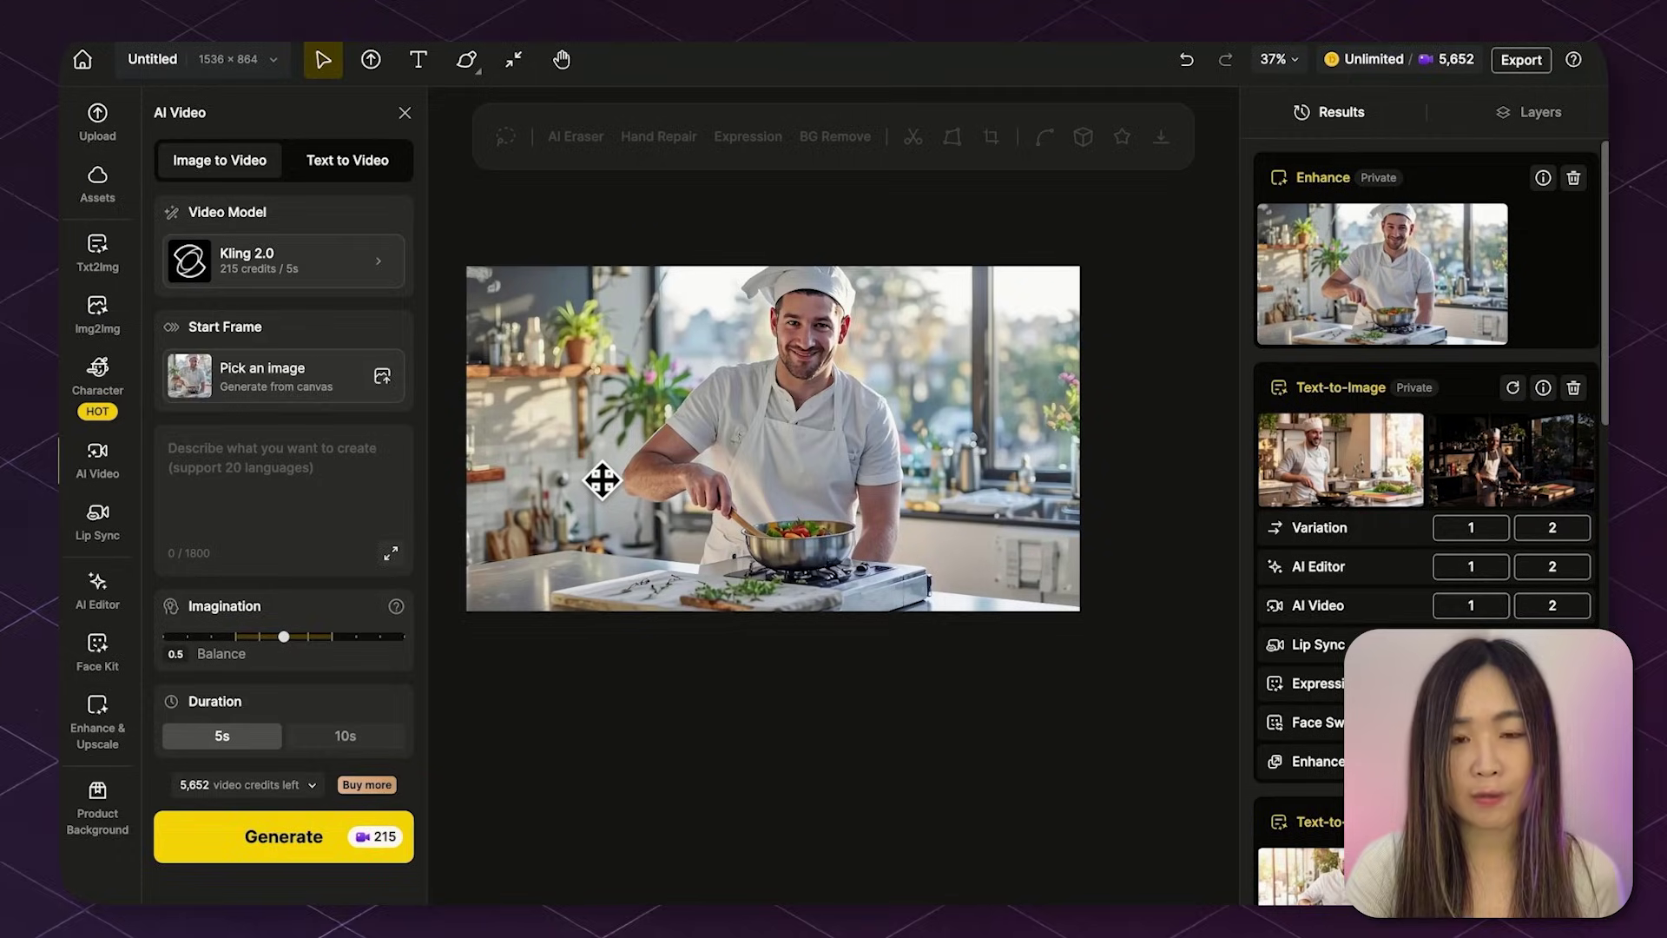
click(398, 488)
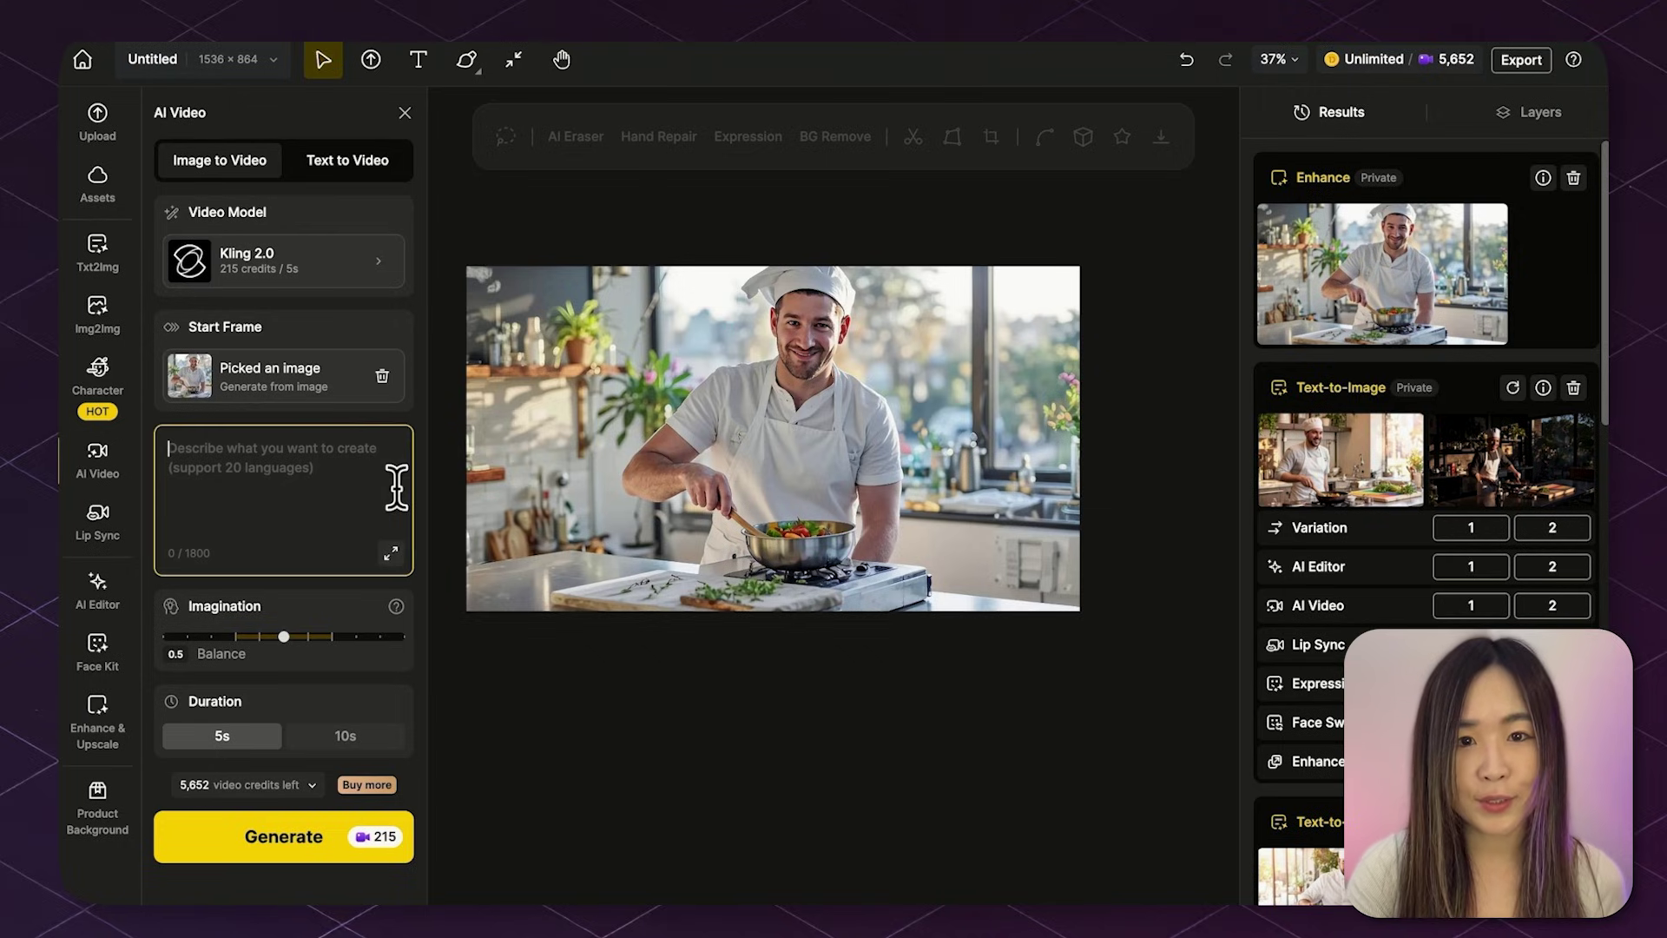
text(the)
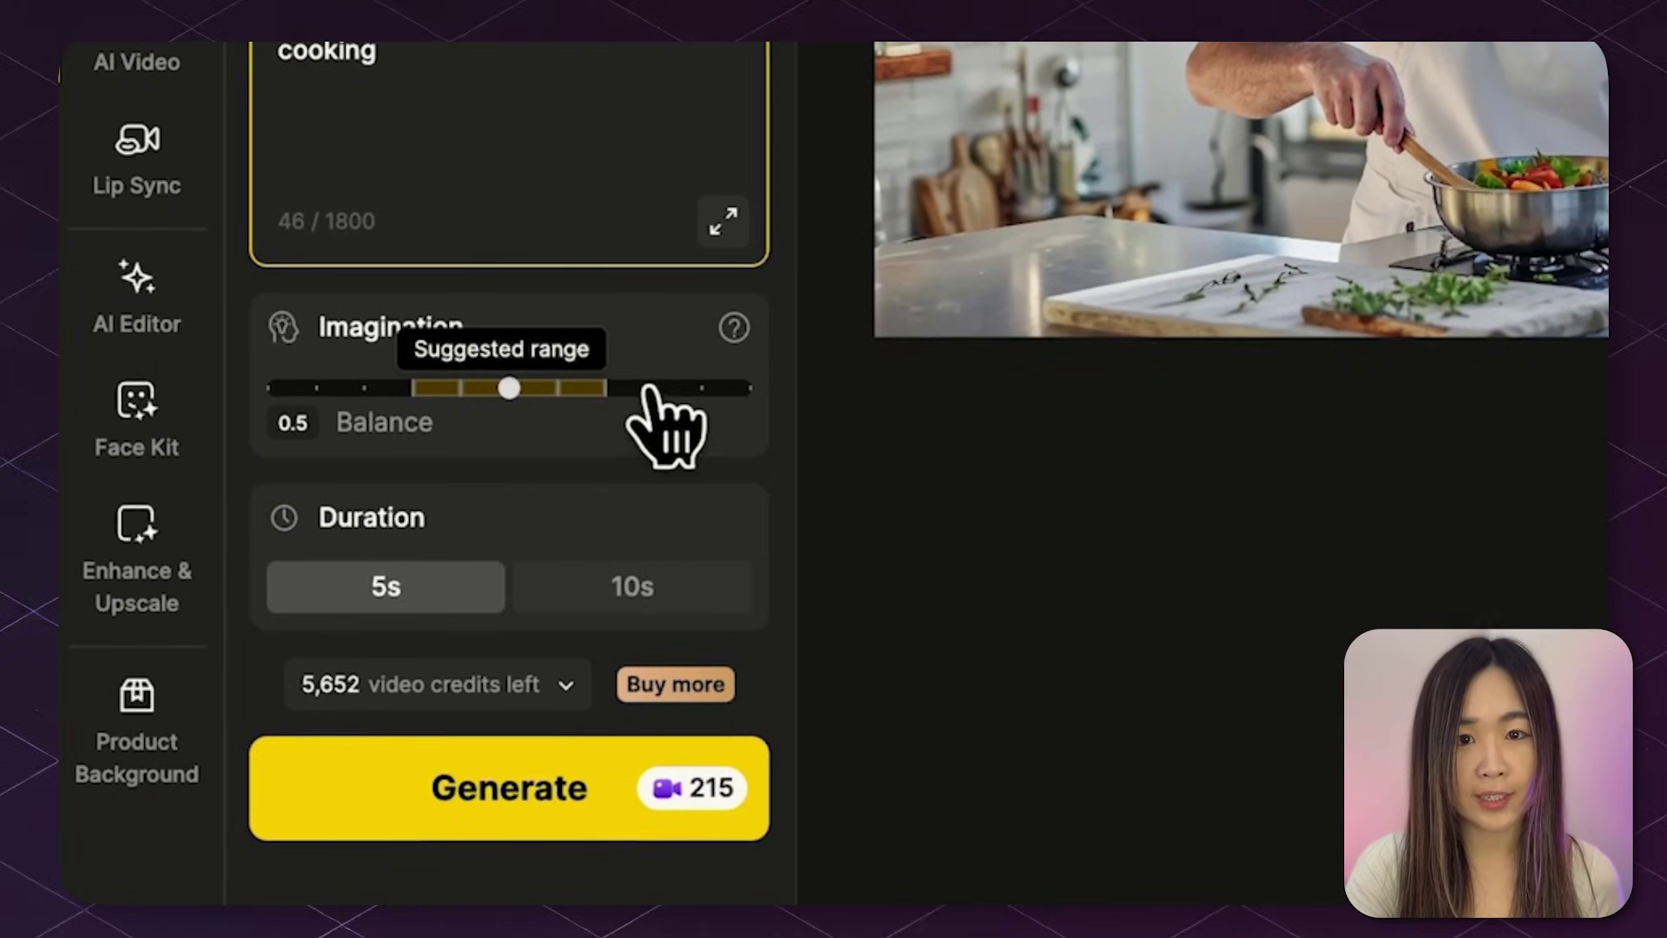
click(654, 388)
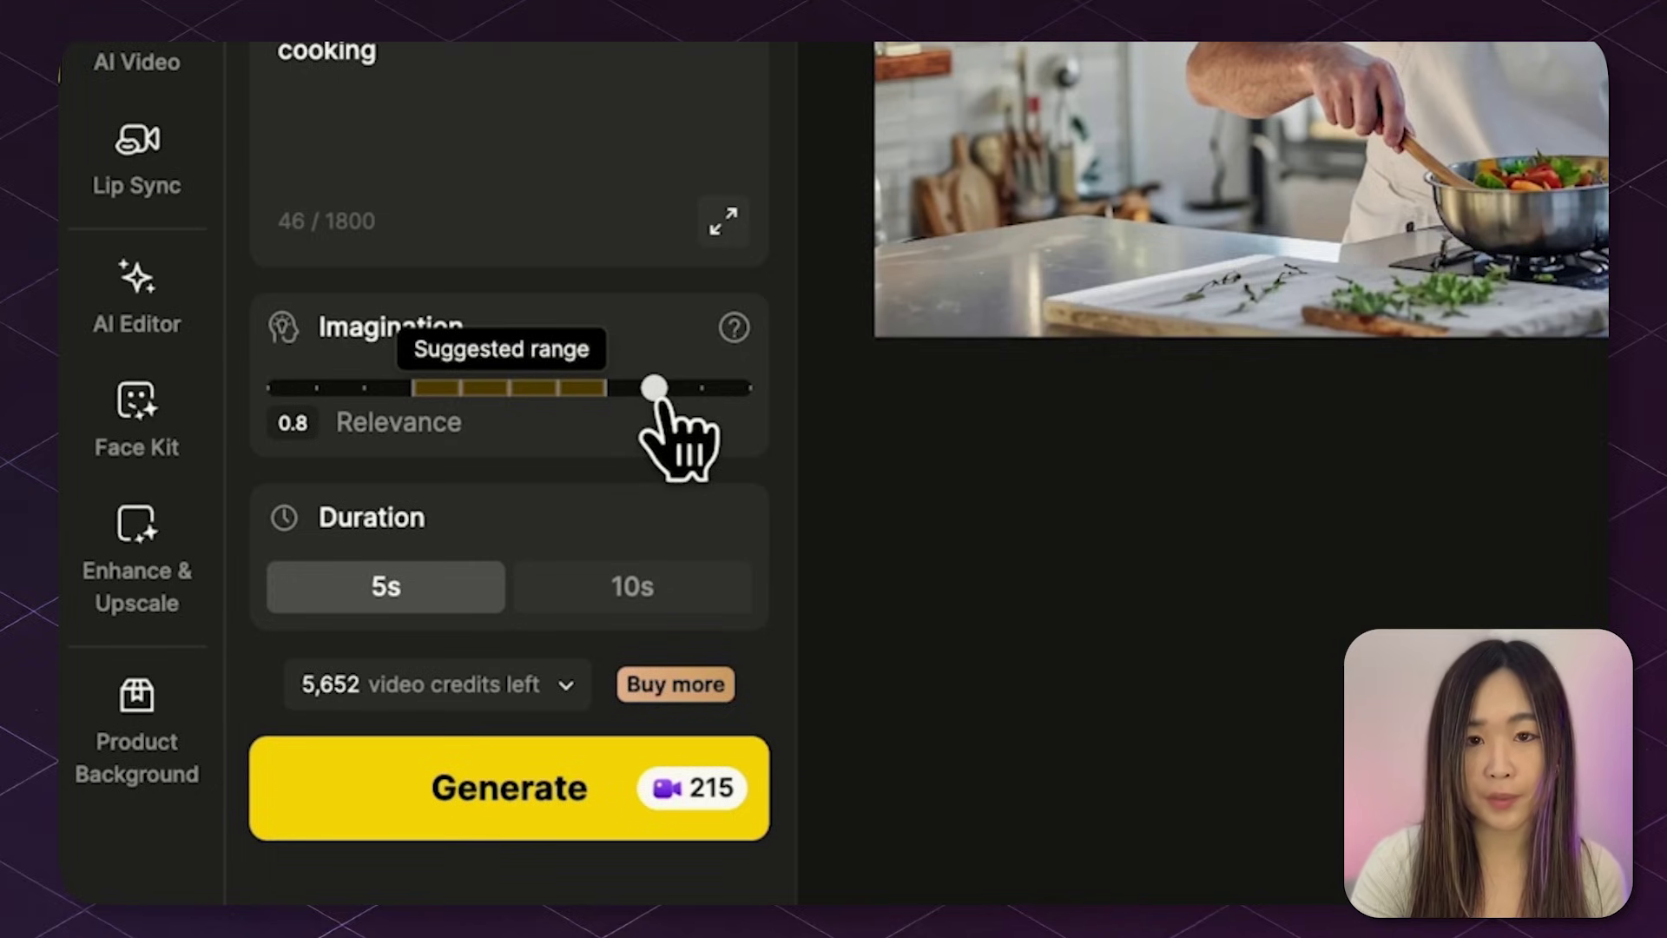
click(317, 388)
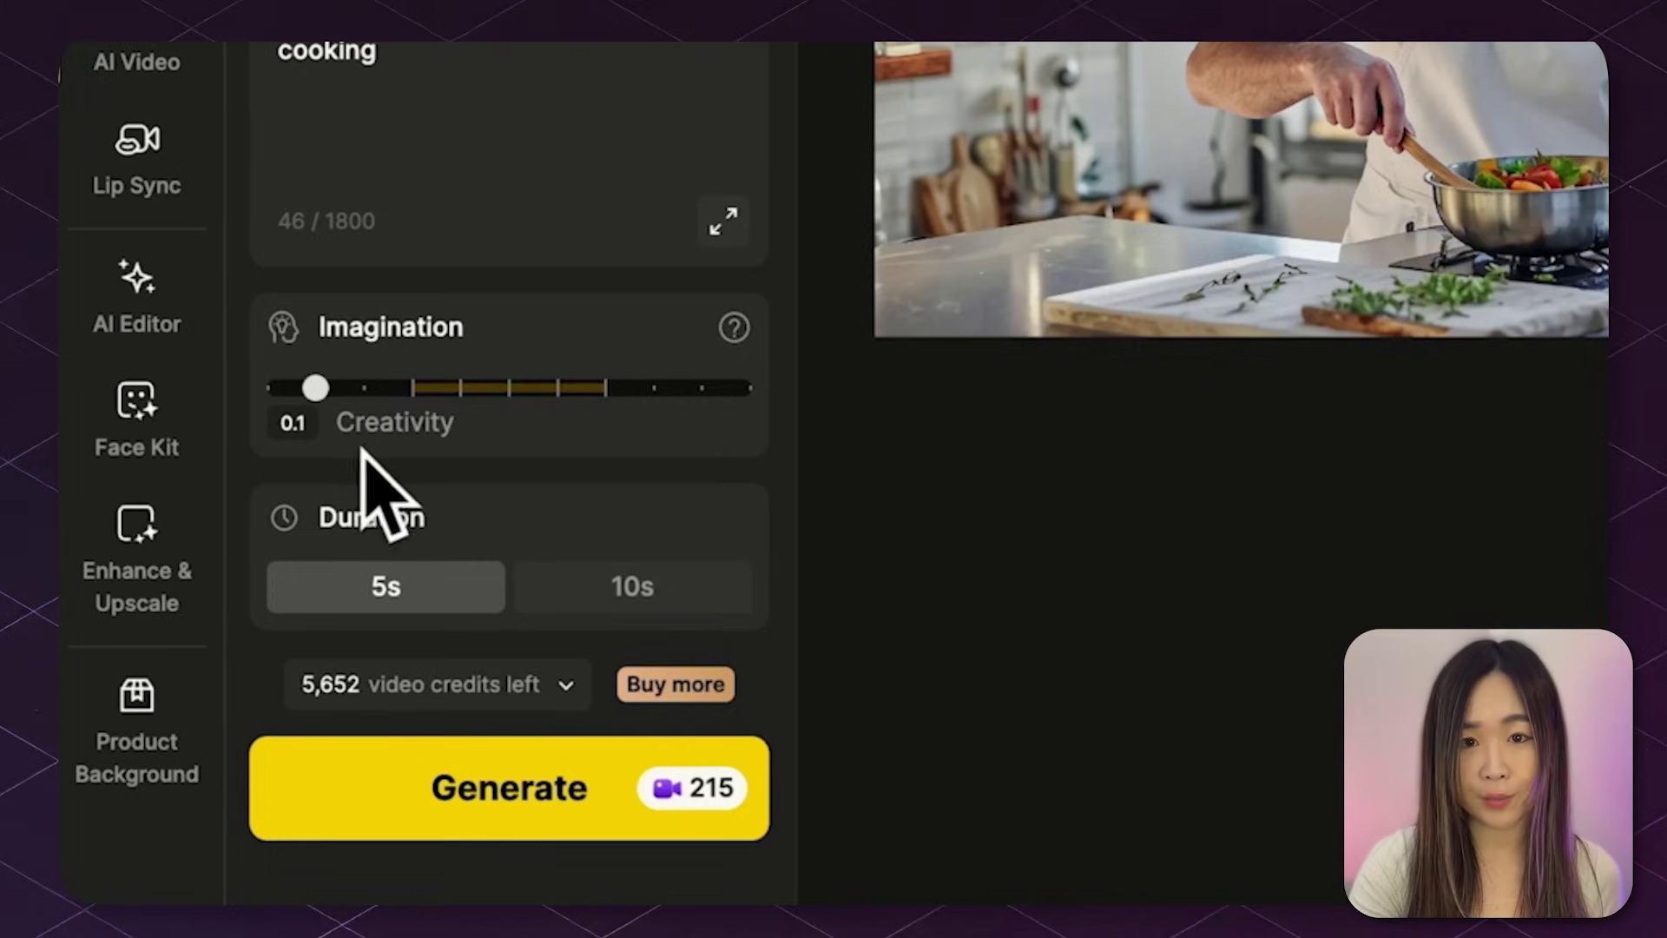
click(509, 388)
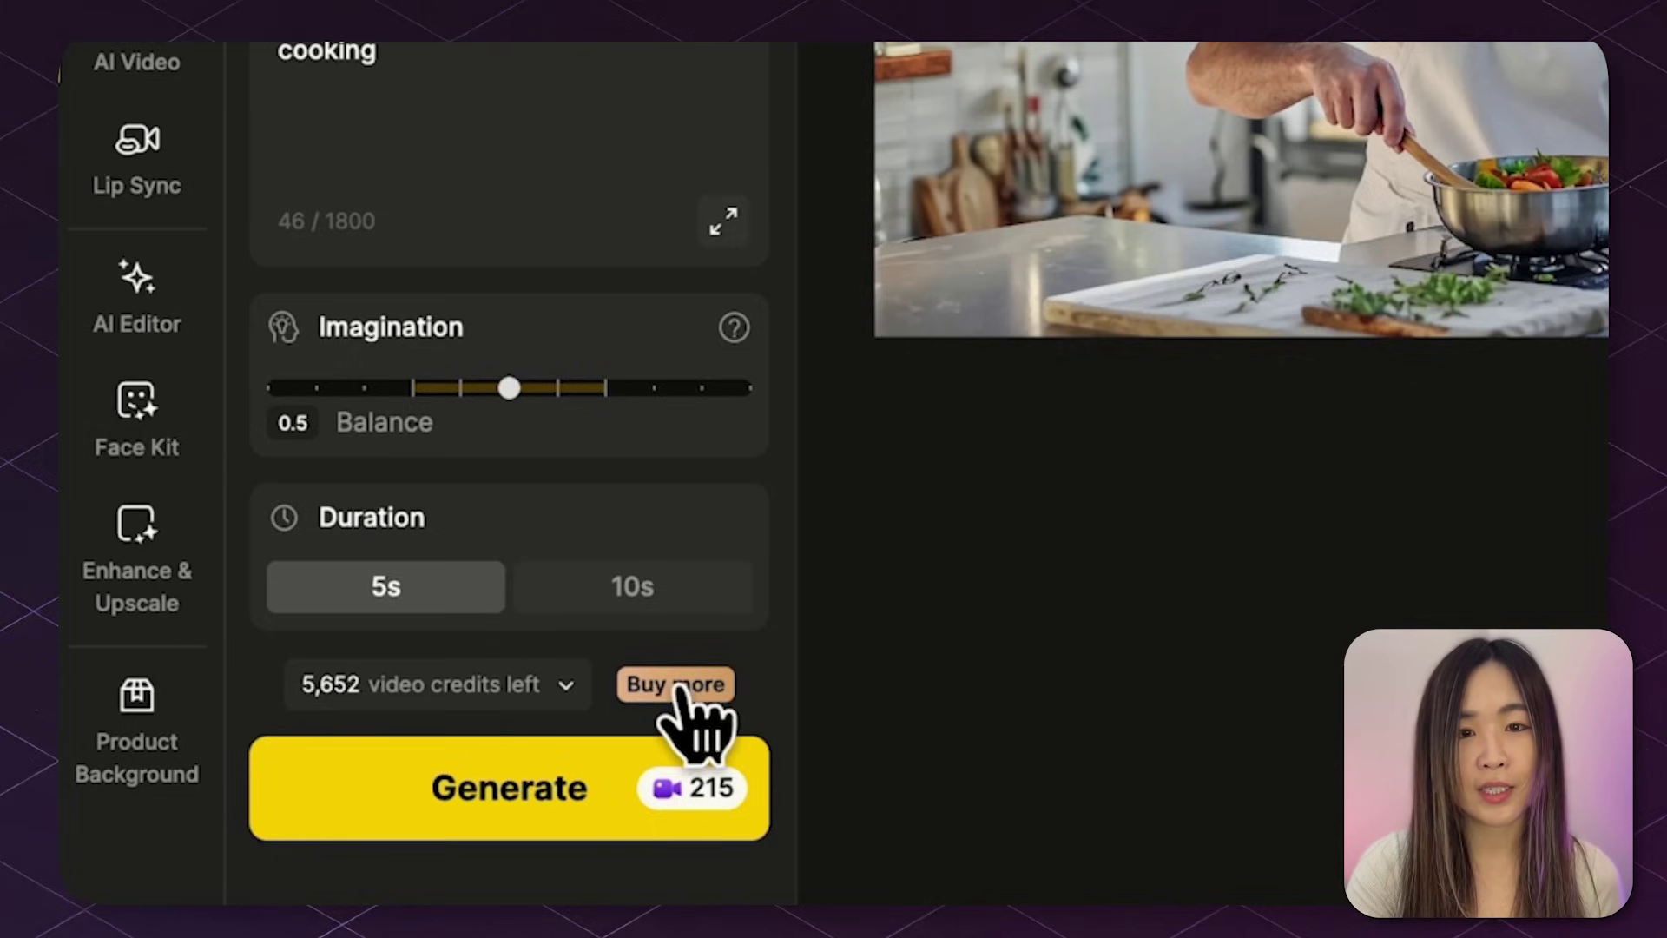
Step: Generate the 5-second Kling 2.0 clip of the chef stirring the pan
click(492, 789)
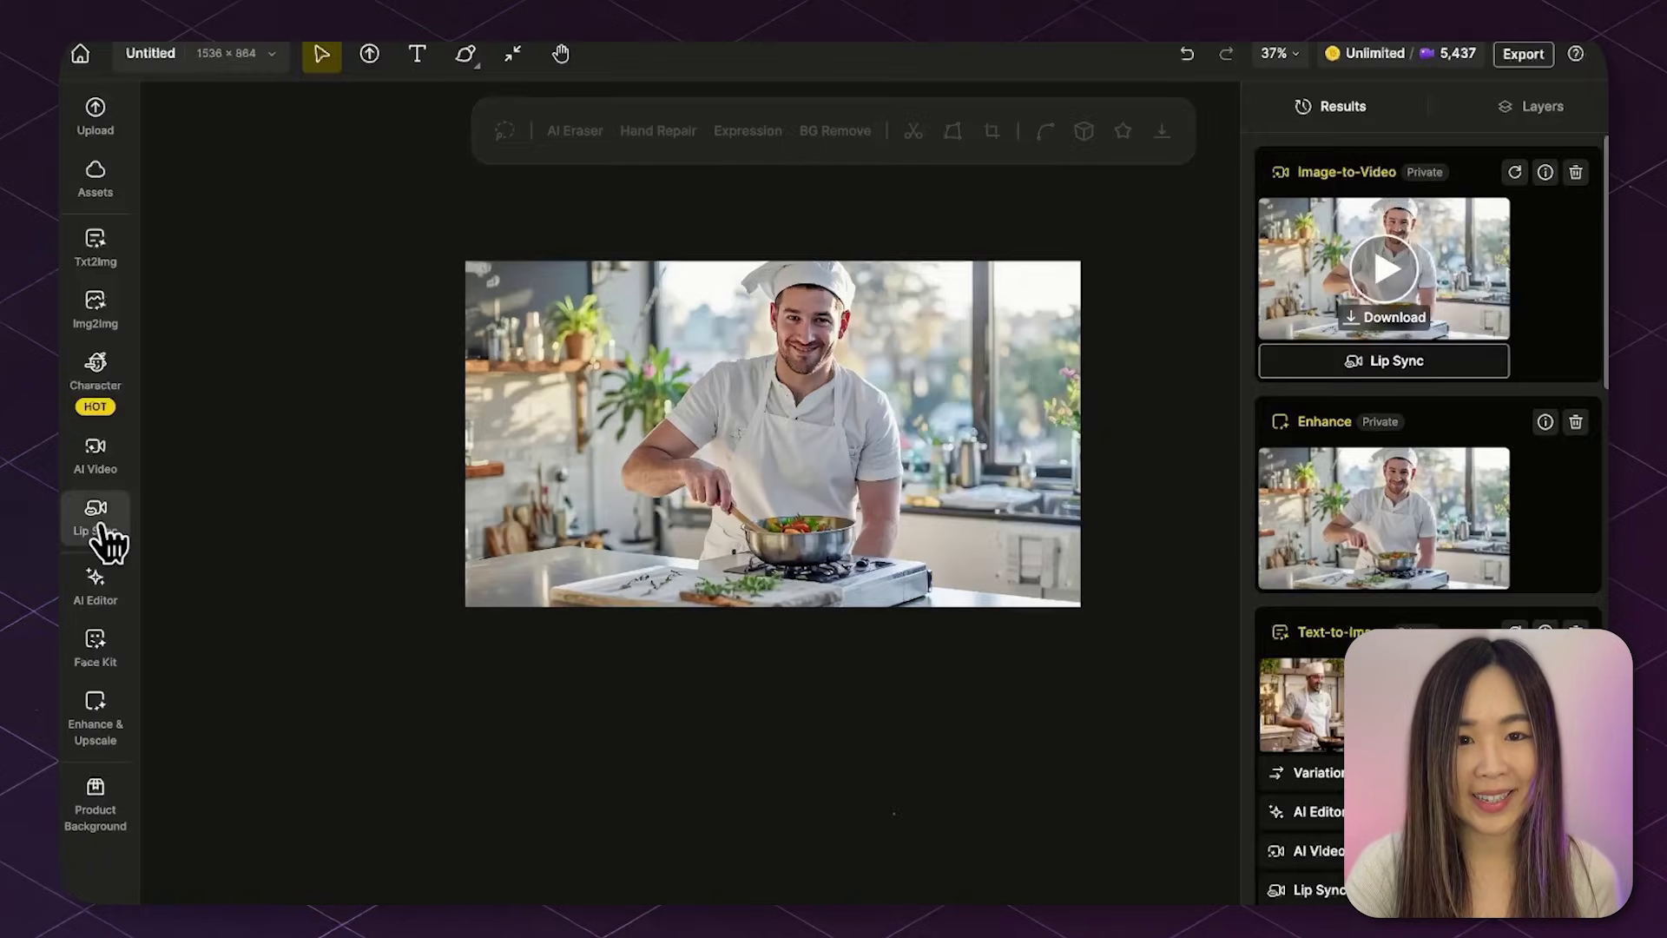
mouse_move(102, 534)
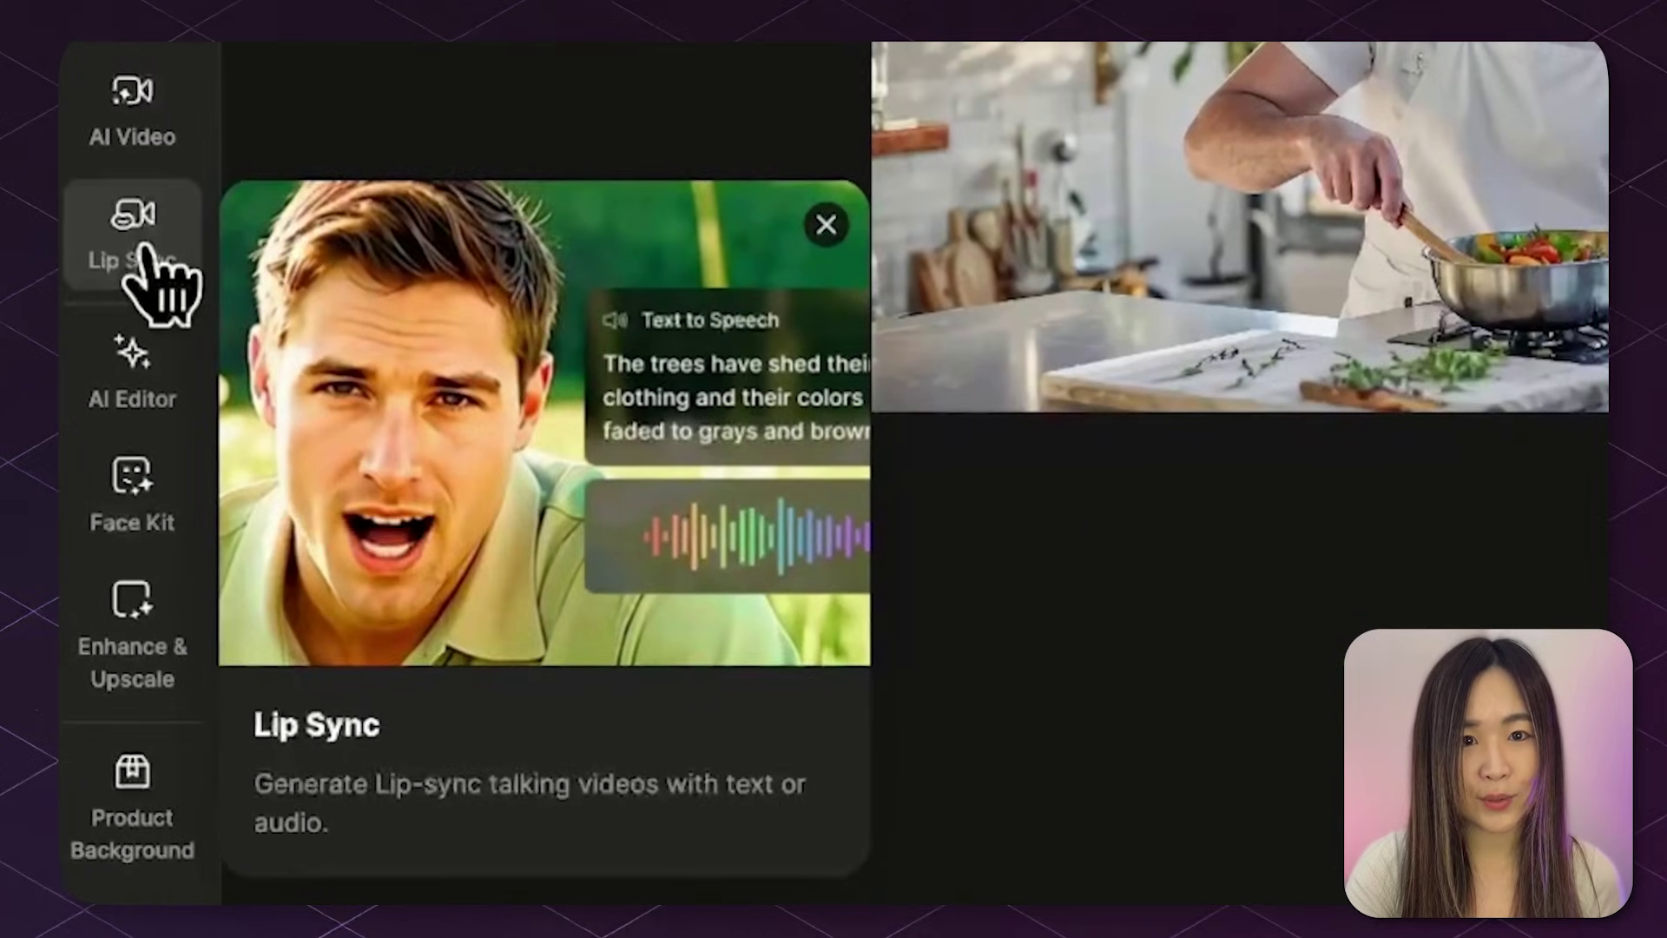
Step: Open Lip Sync and load the Image-to-Video chef clip as the face video
click(141, 254)
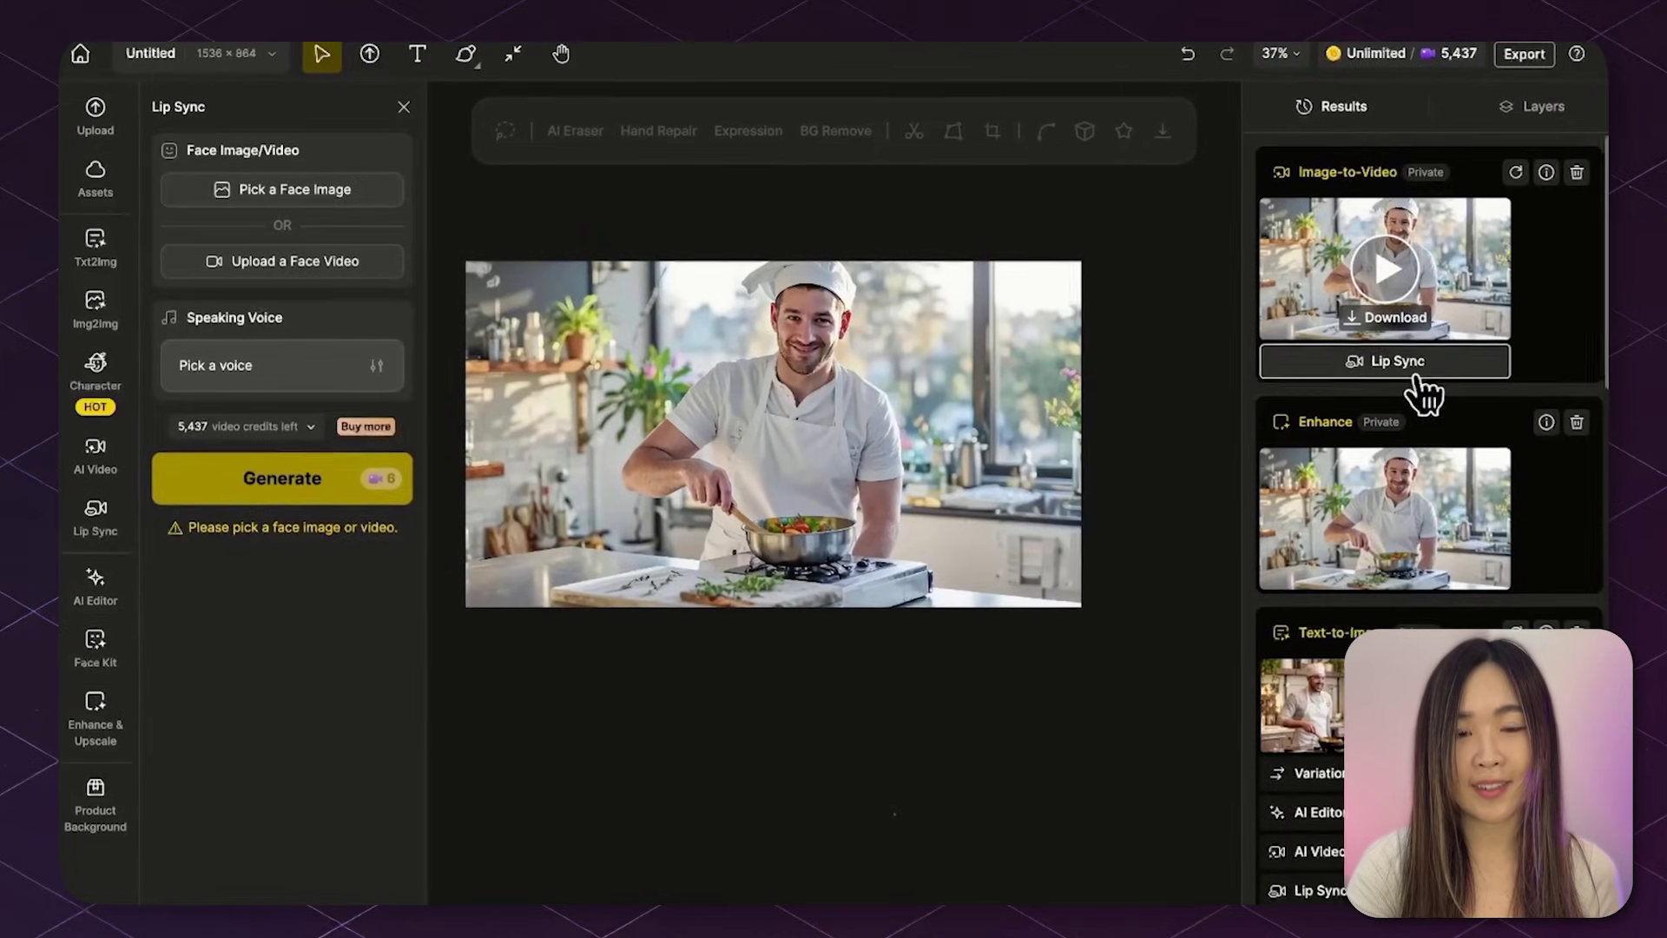
click(1415, 369)
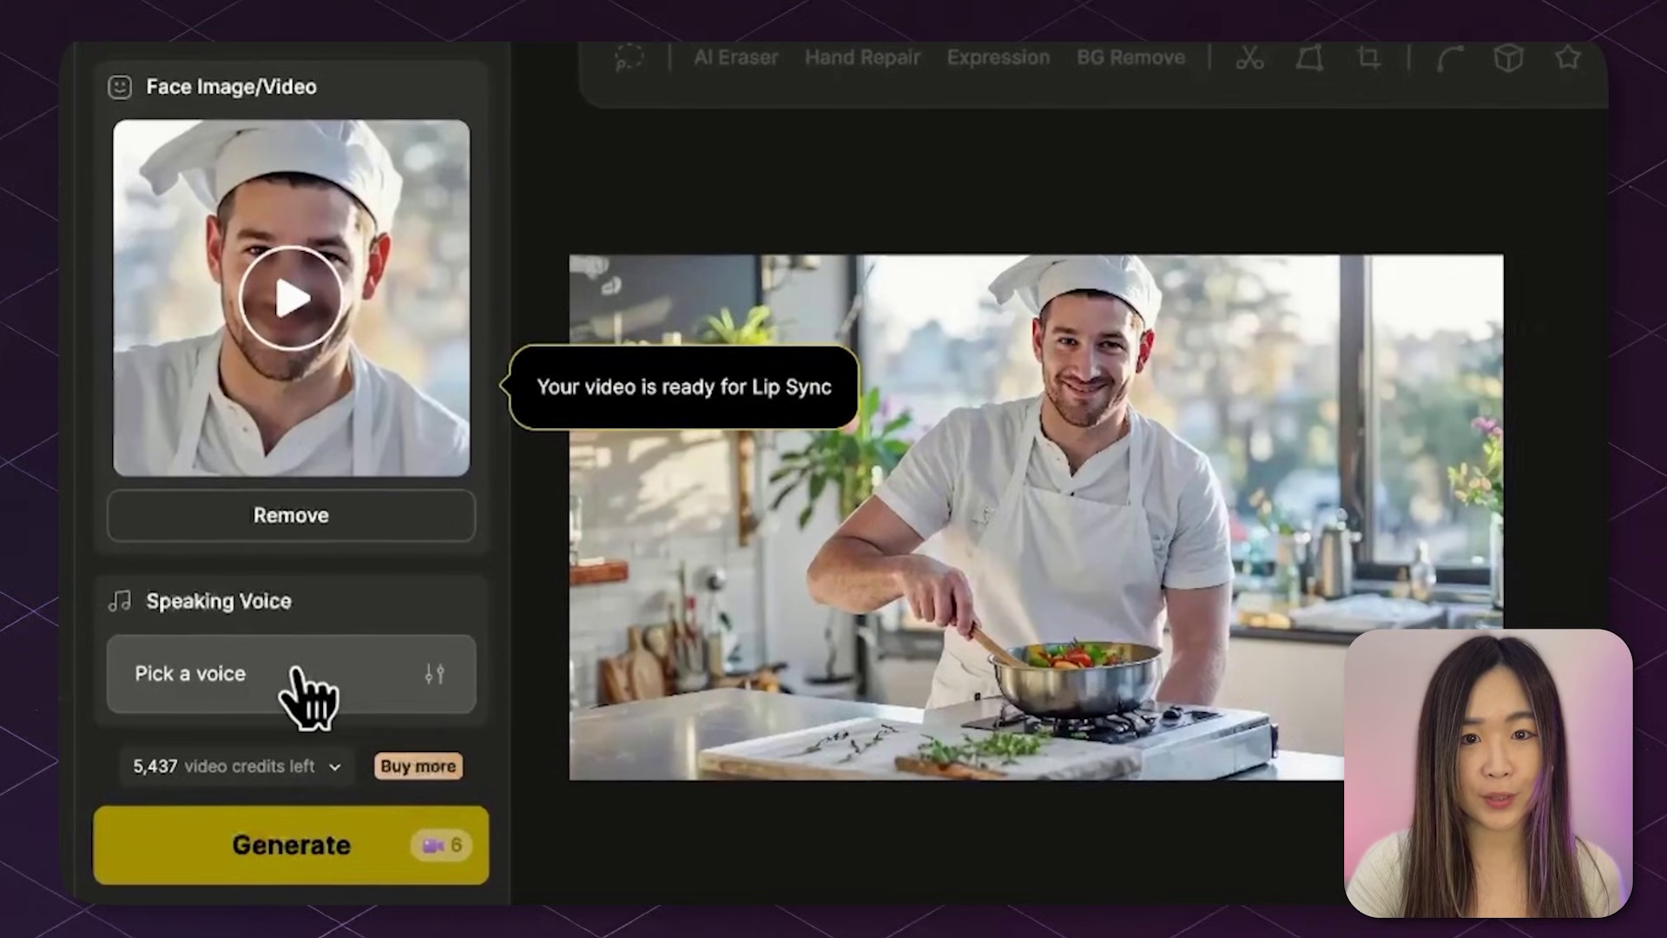
Step: Open the speaking voice options and keep Text to Speech for the chef's recipe line
click(296, 675)
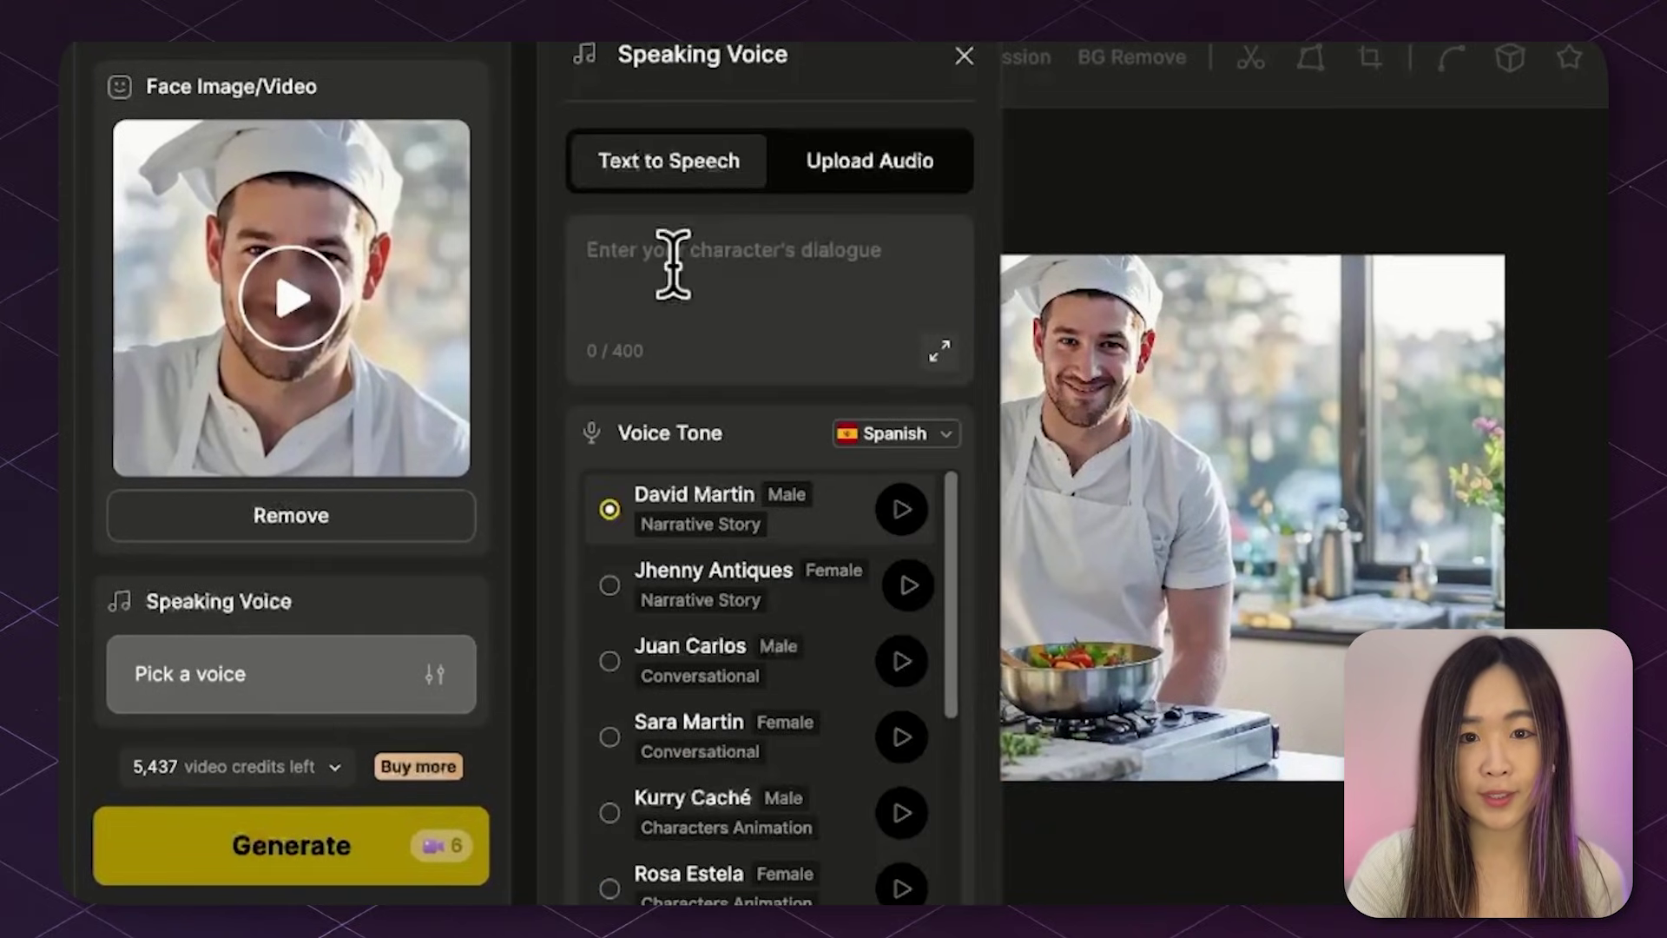
click(887, 165)
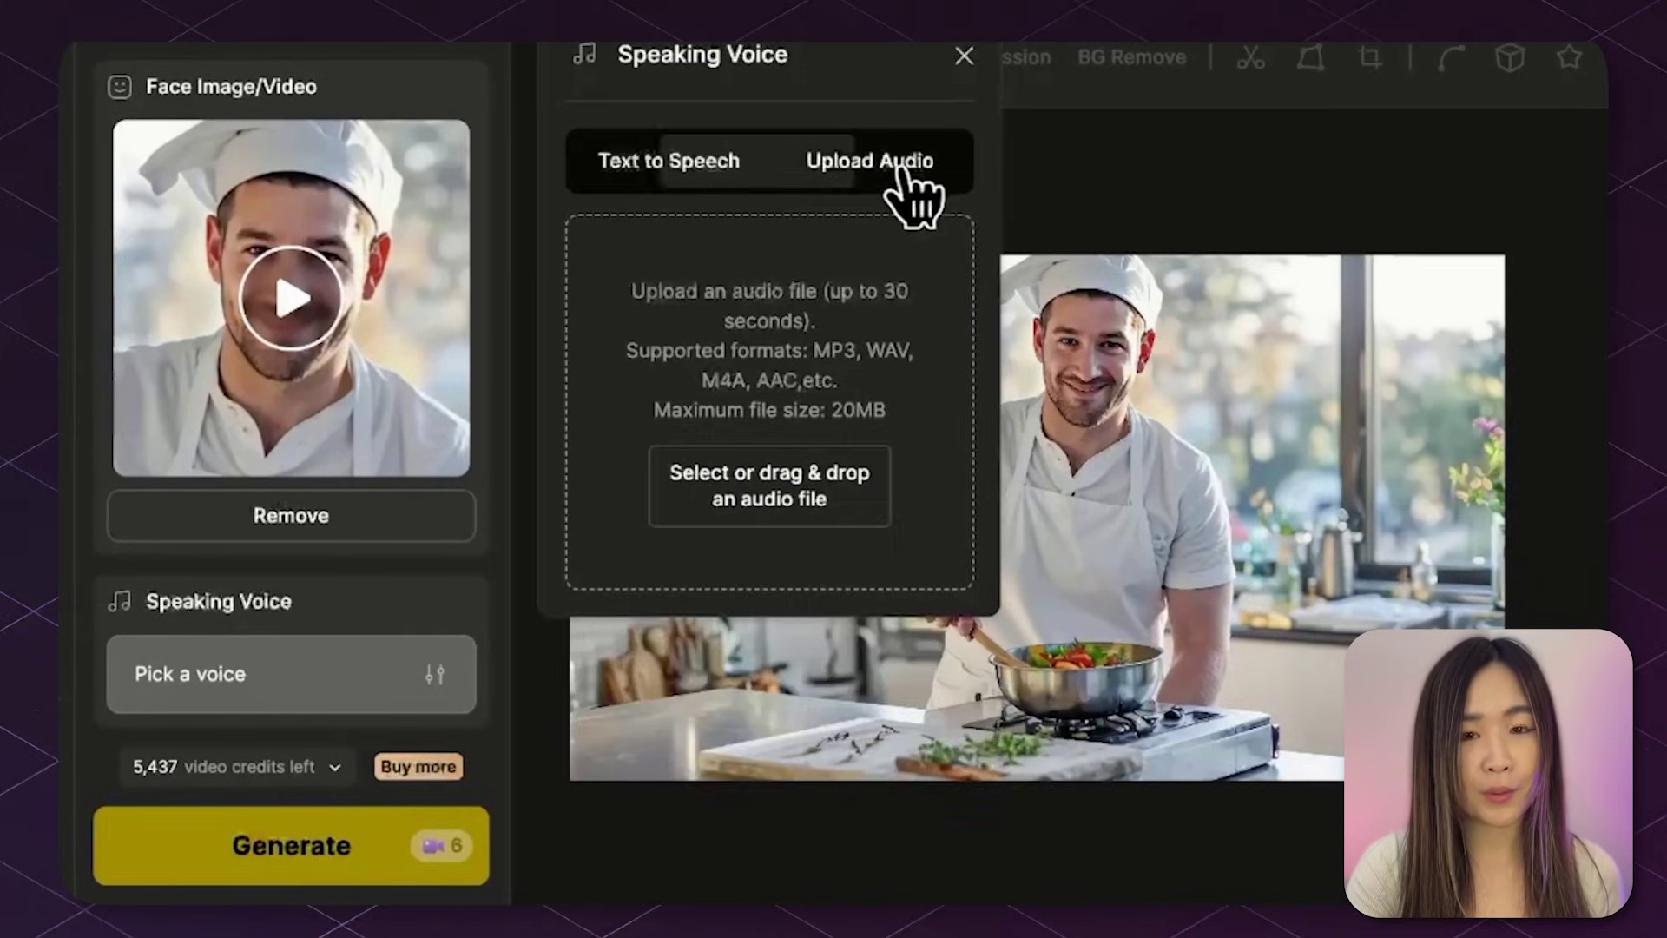
click(717, 211)
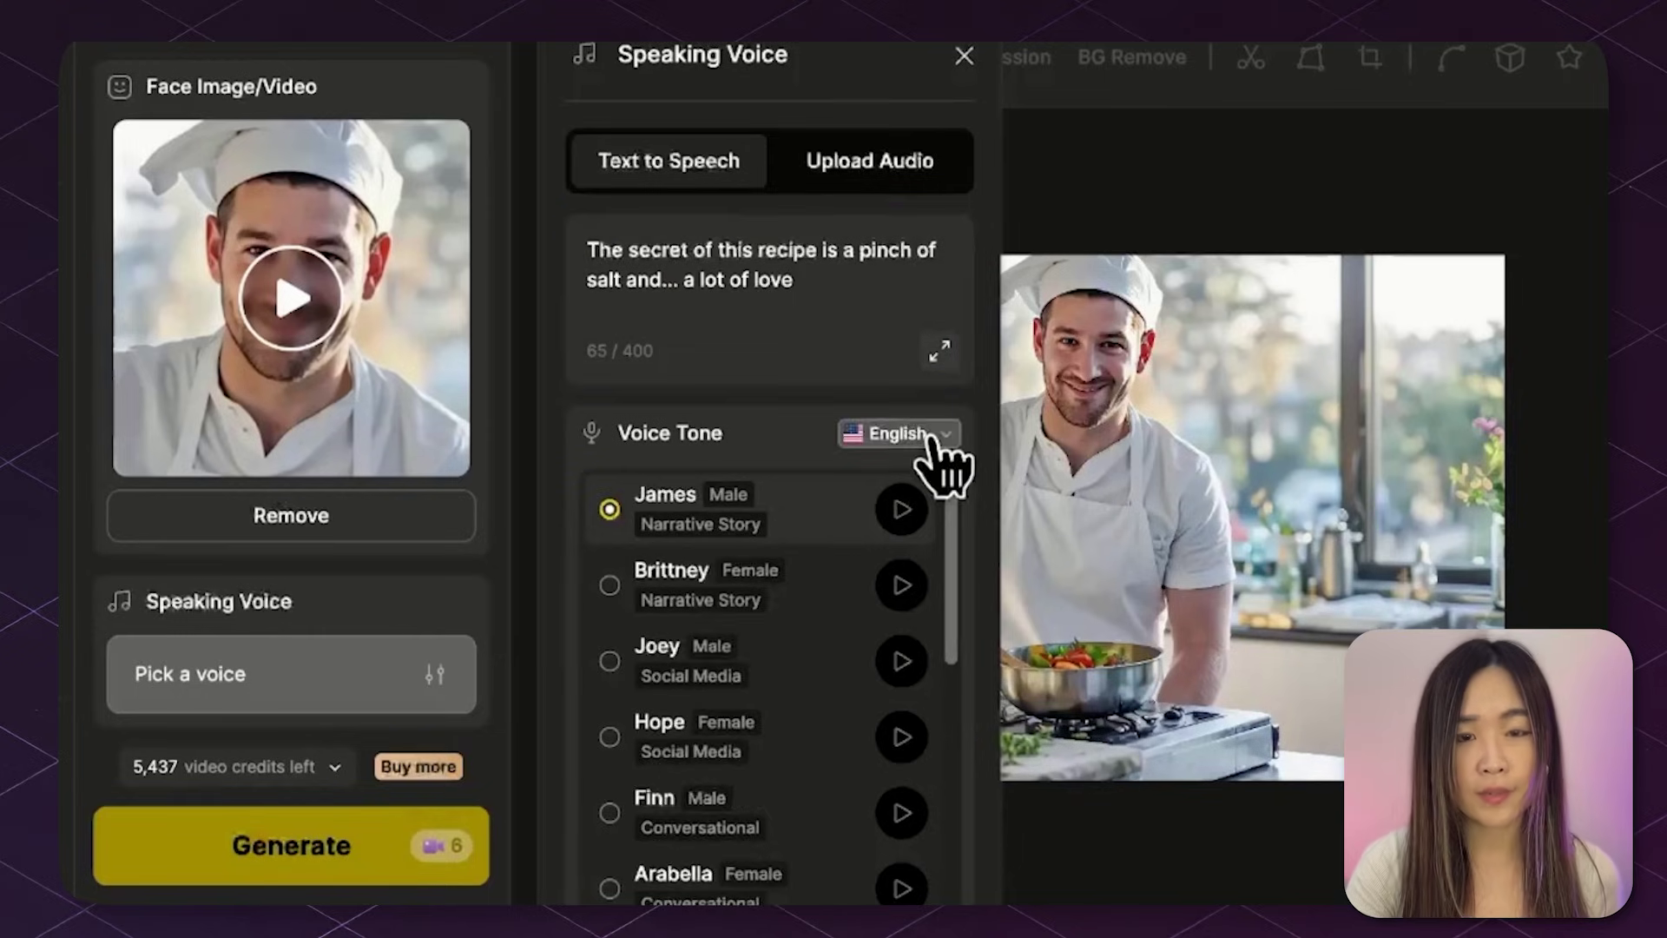
Step: Compare voice languages and preview the Mark and Joey voices, settling on Mark in English
click(923, 437)
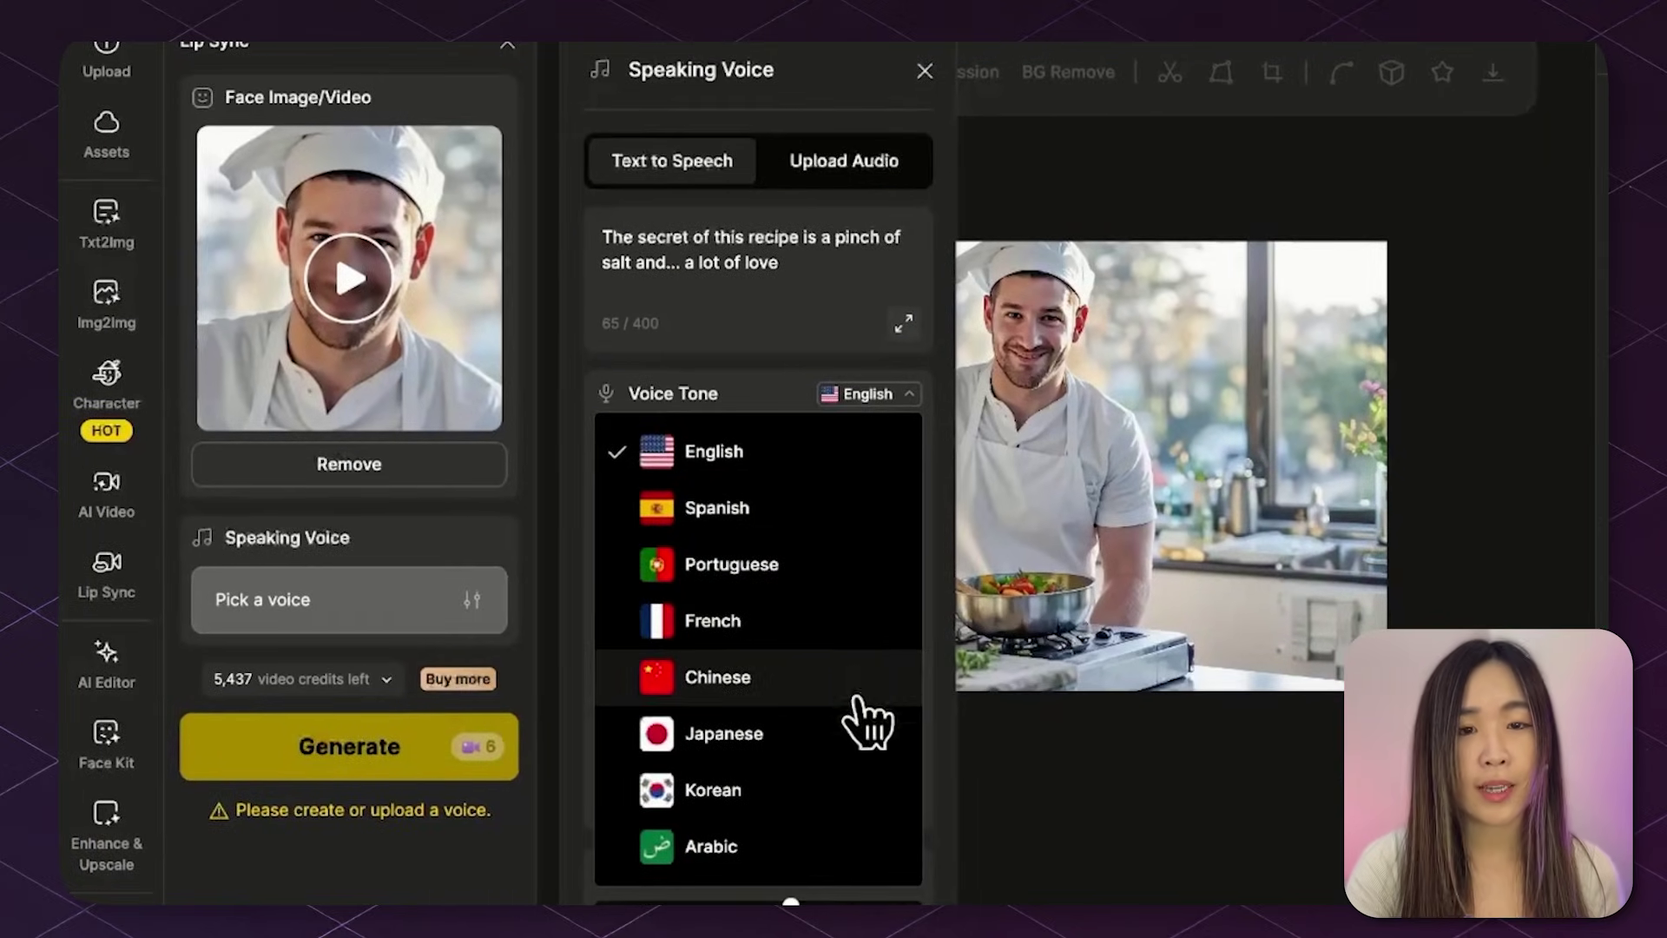
click(862, 504)
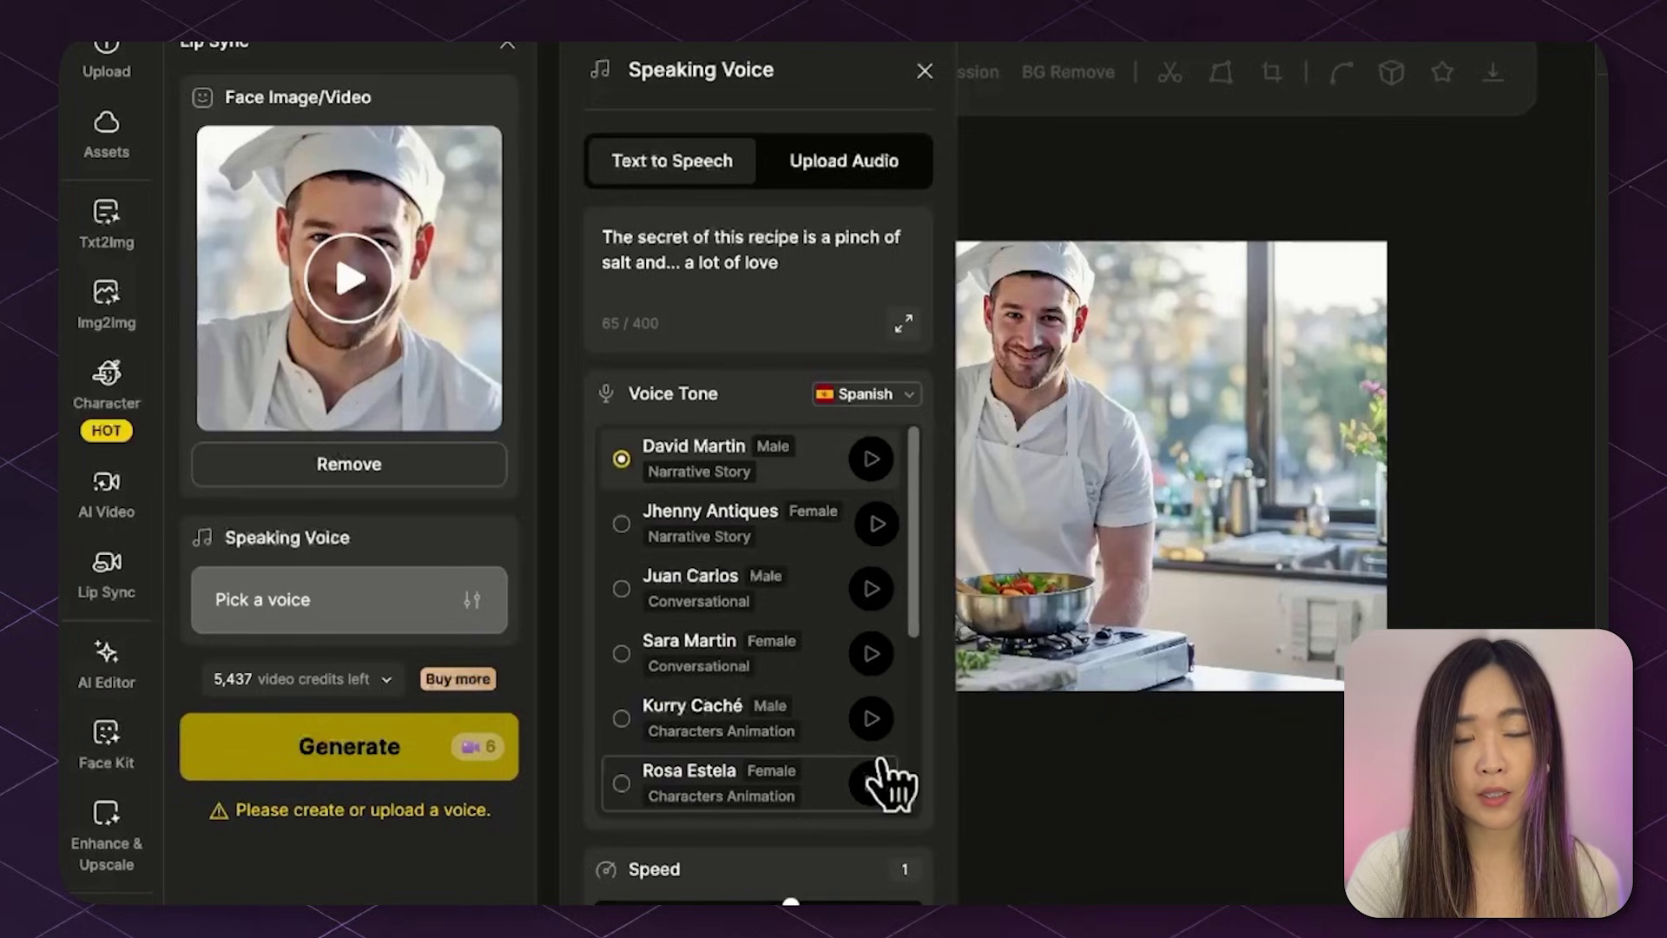
scroll(893, 781, down, 1)
scroll(892, 786, down, 4)
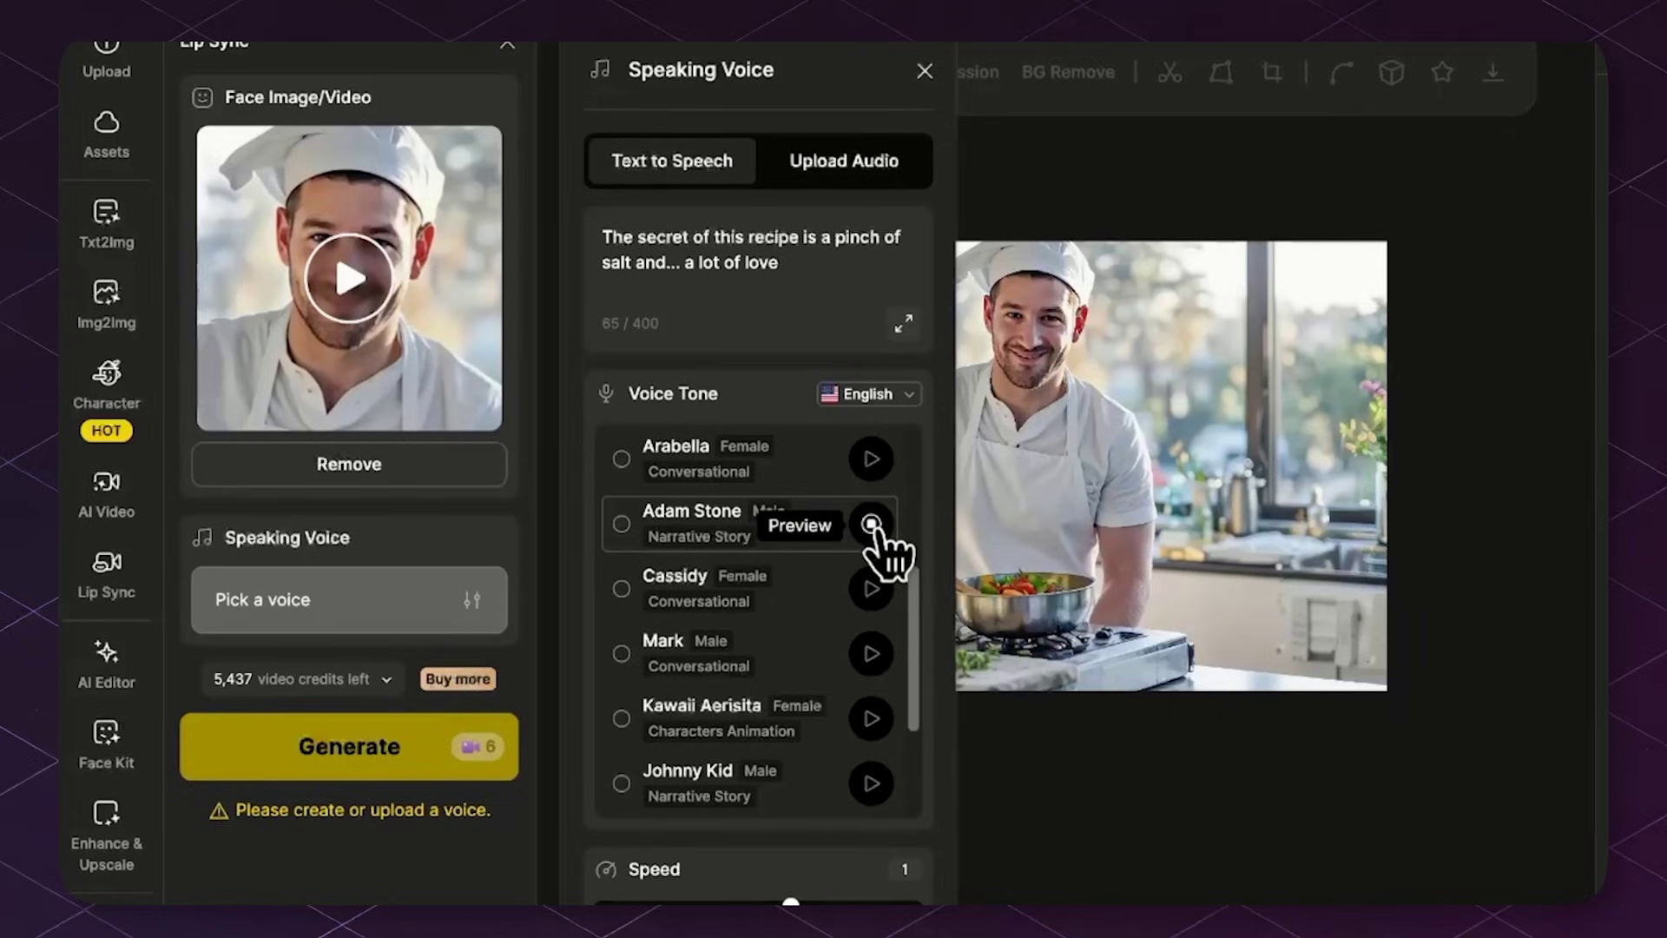
click(871, 653)
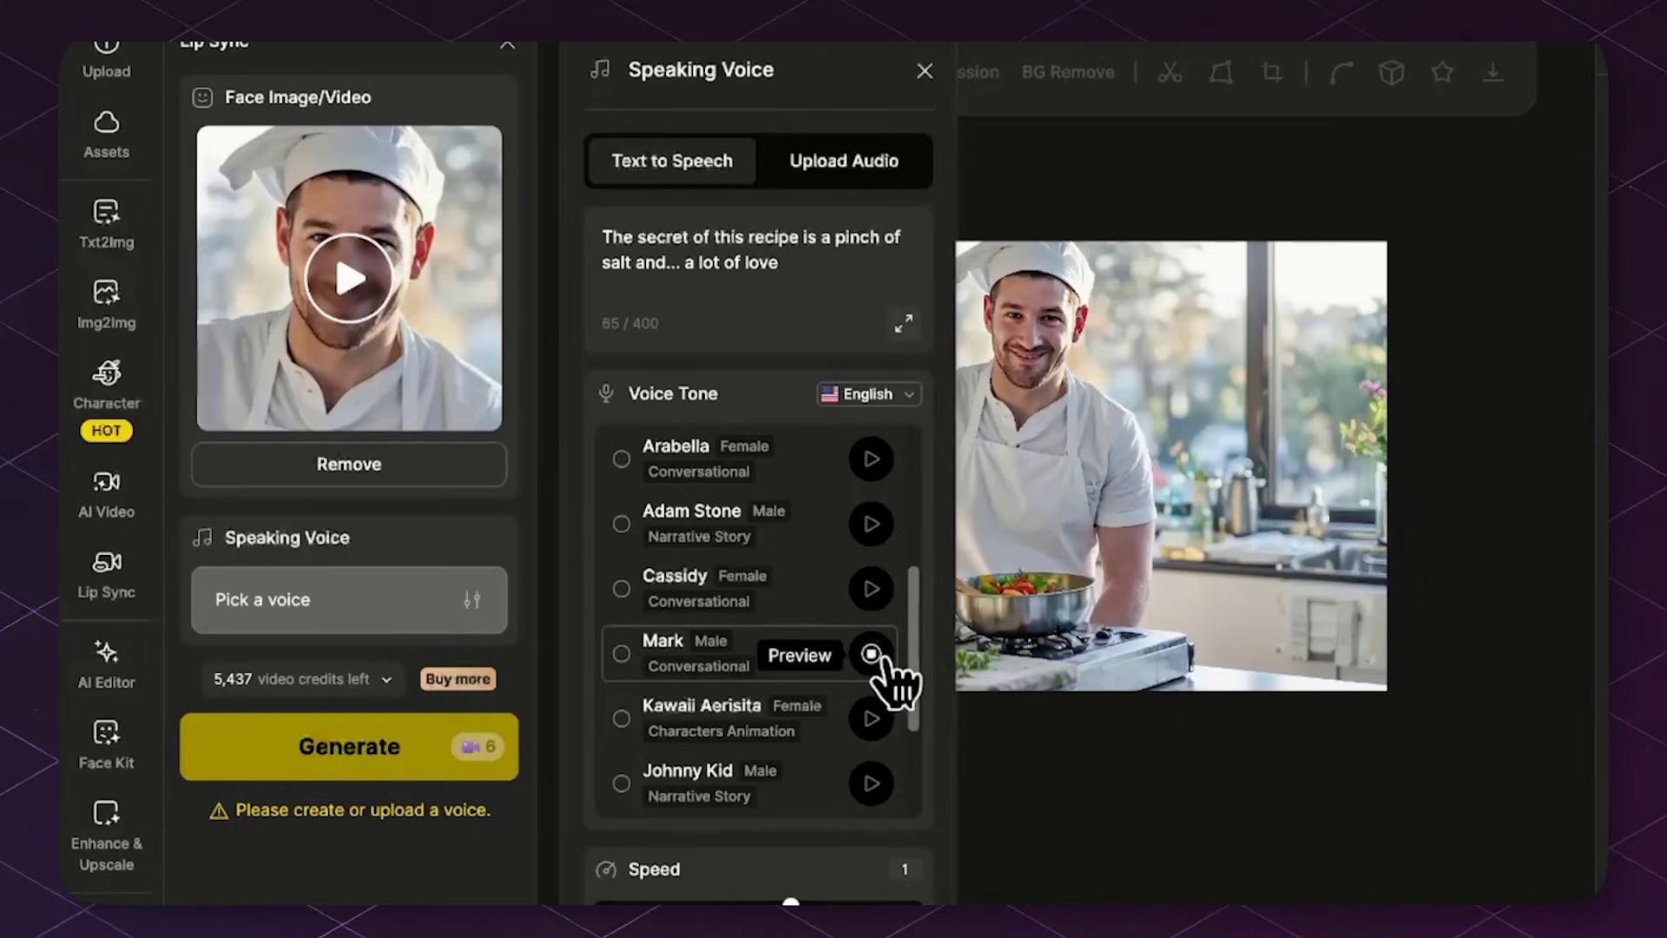
scroll(876, 651, up, 5)
click(871, 588)
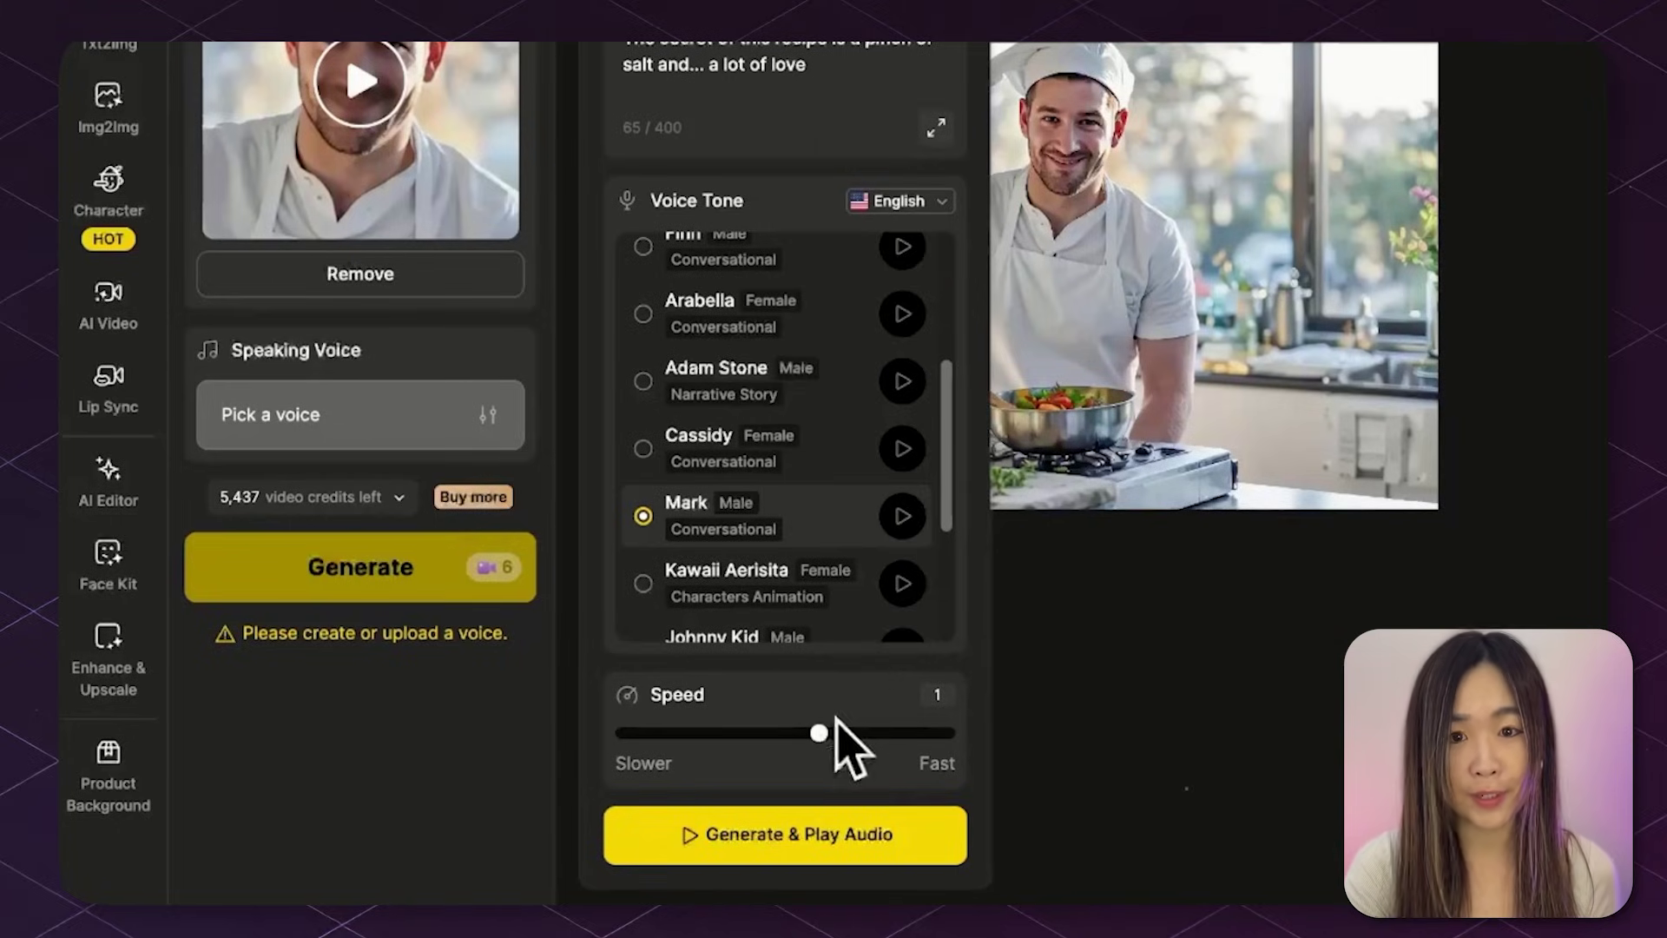
Step: Generate the Mark speech audio, slow the speed to about 0.9, and regenerate it
click(855, 840)
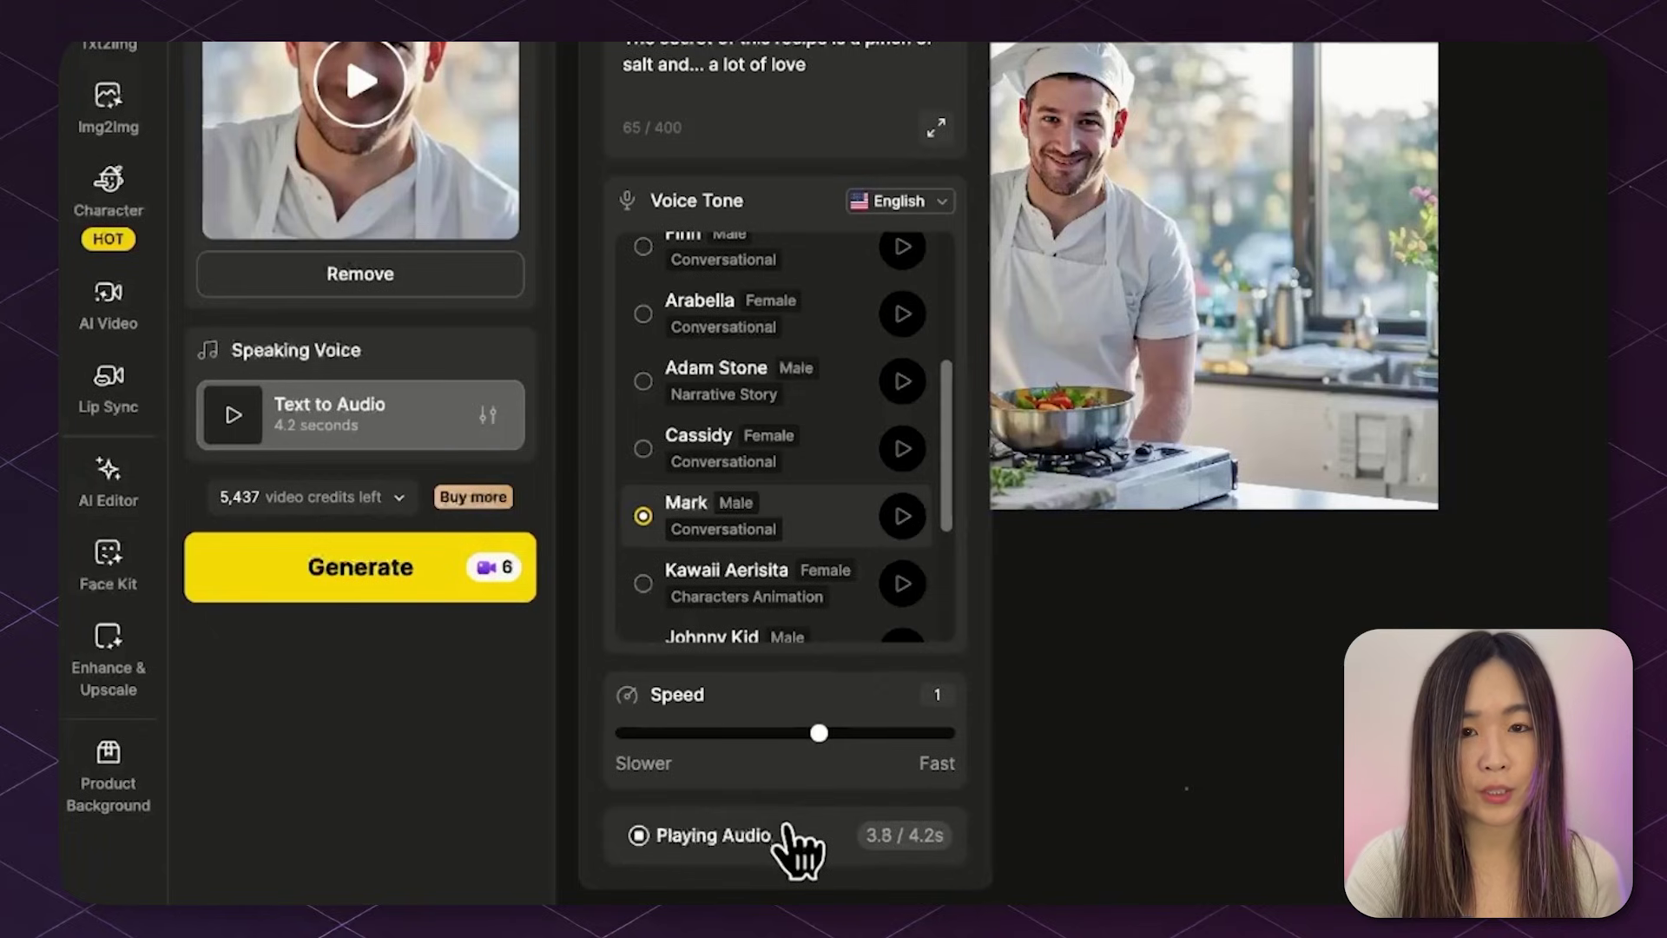
drag(819, 731, 756, 727)
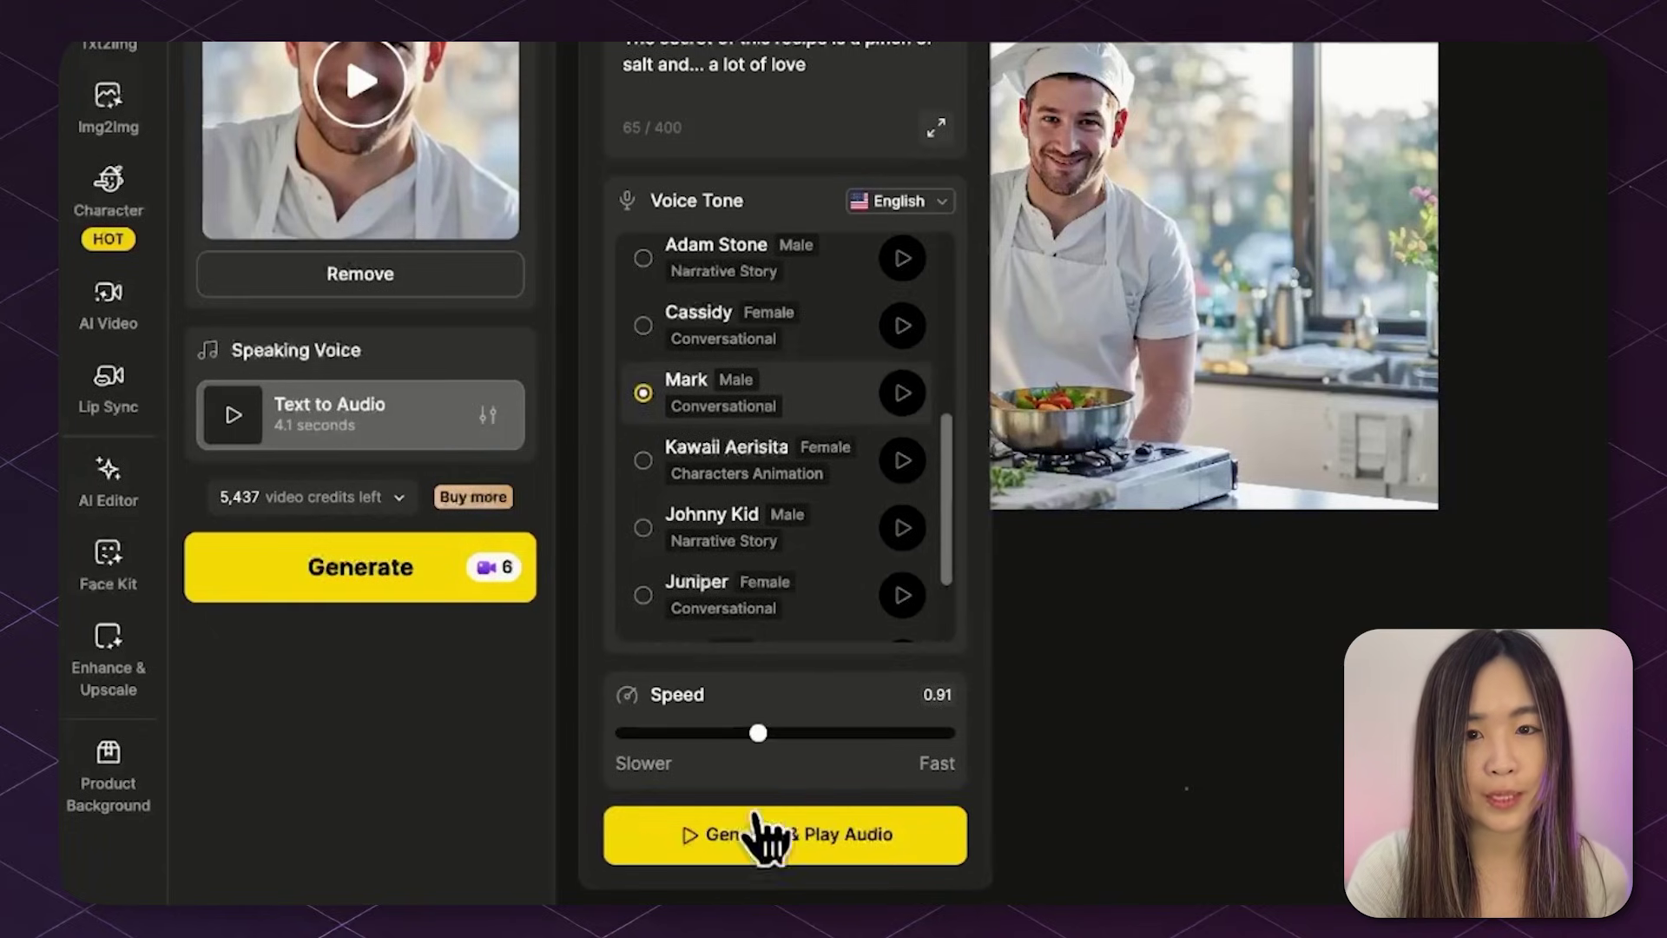
click(763, 835)
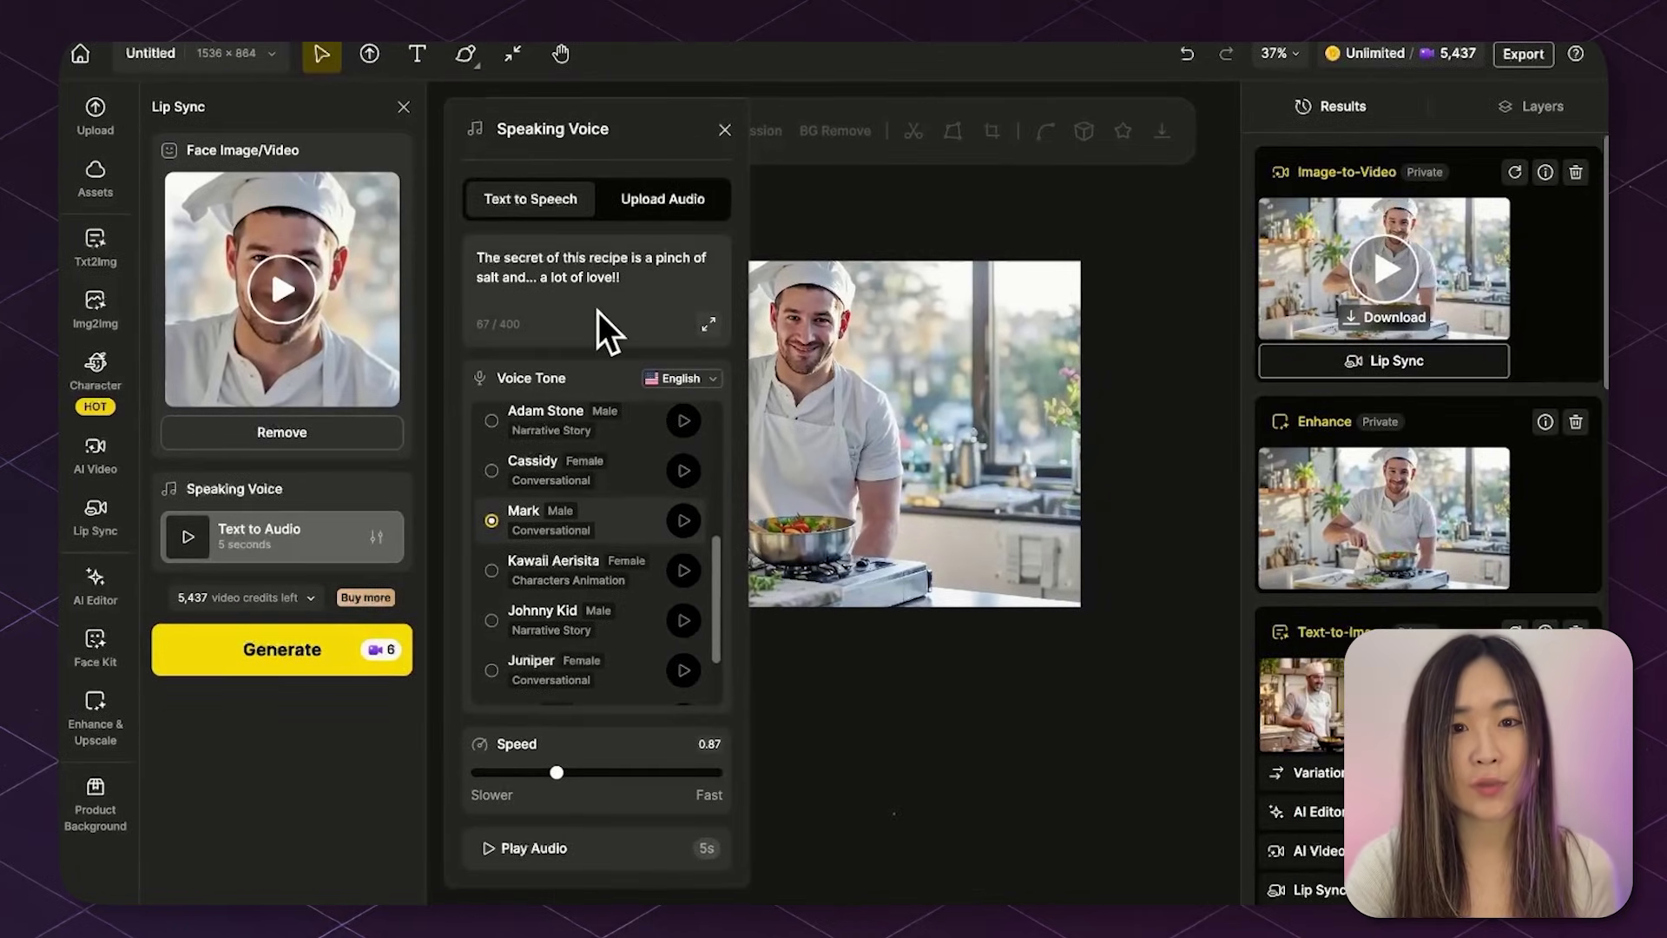
Step: Remove one exclamation mark after 'love' and preview the regenerated speech
click(638, 271)
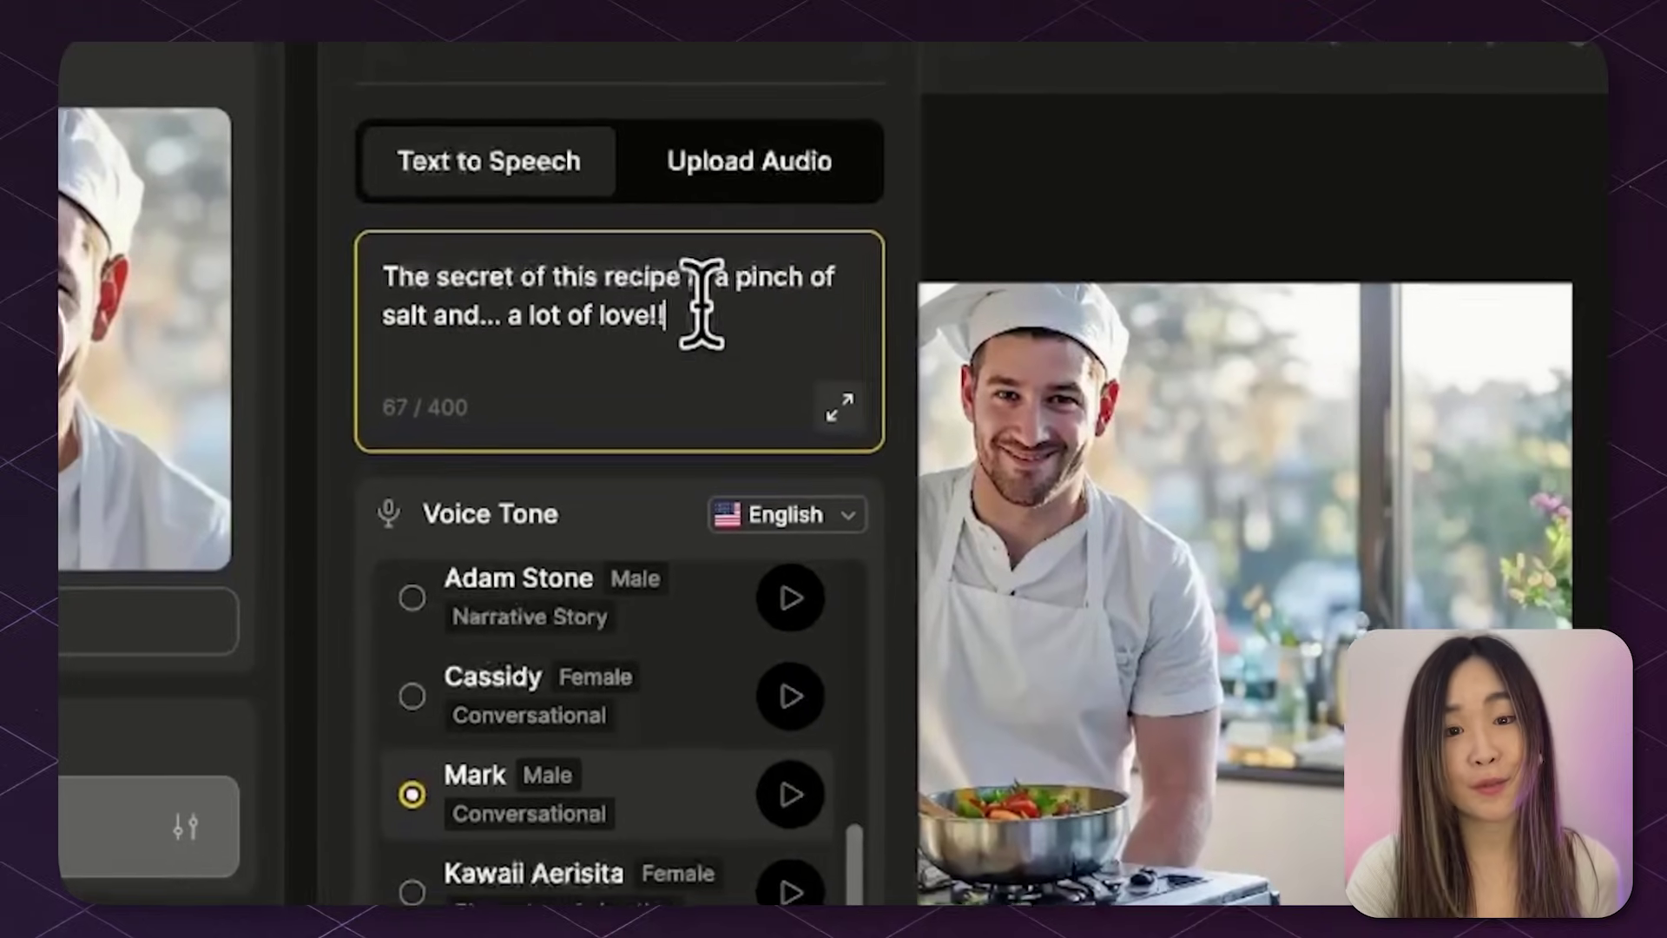
key(BackSpace)
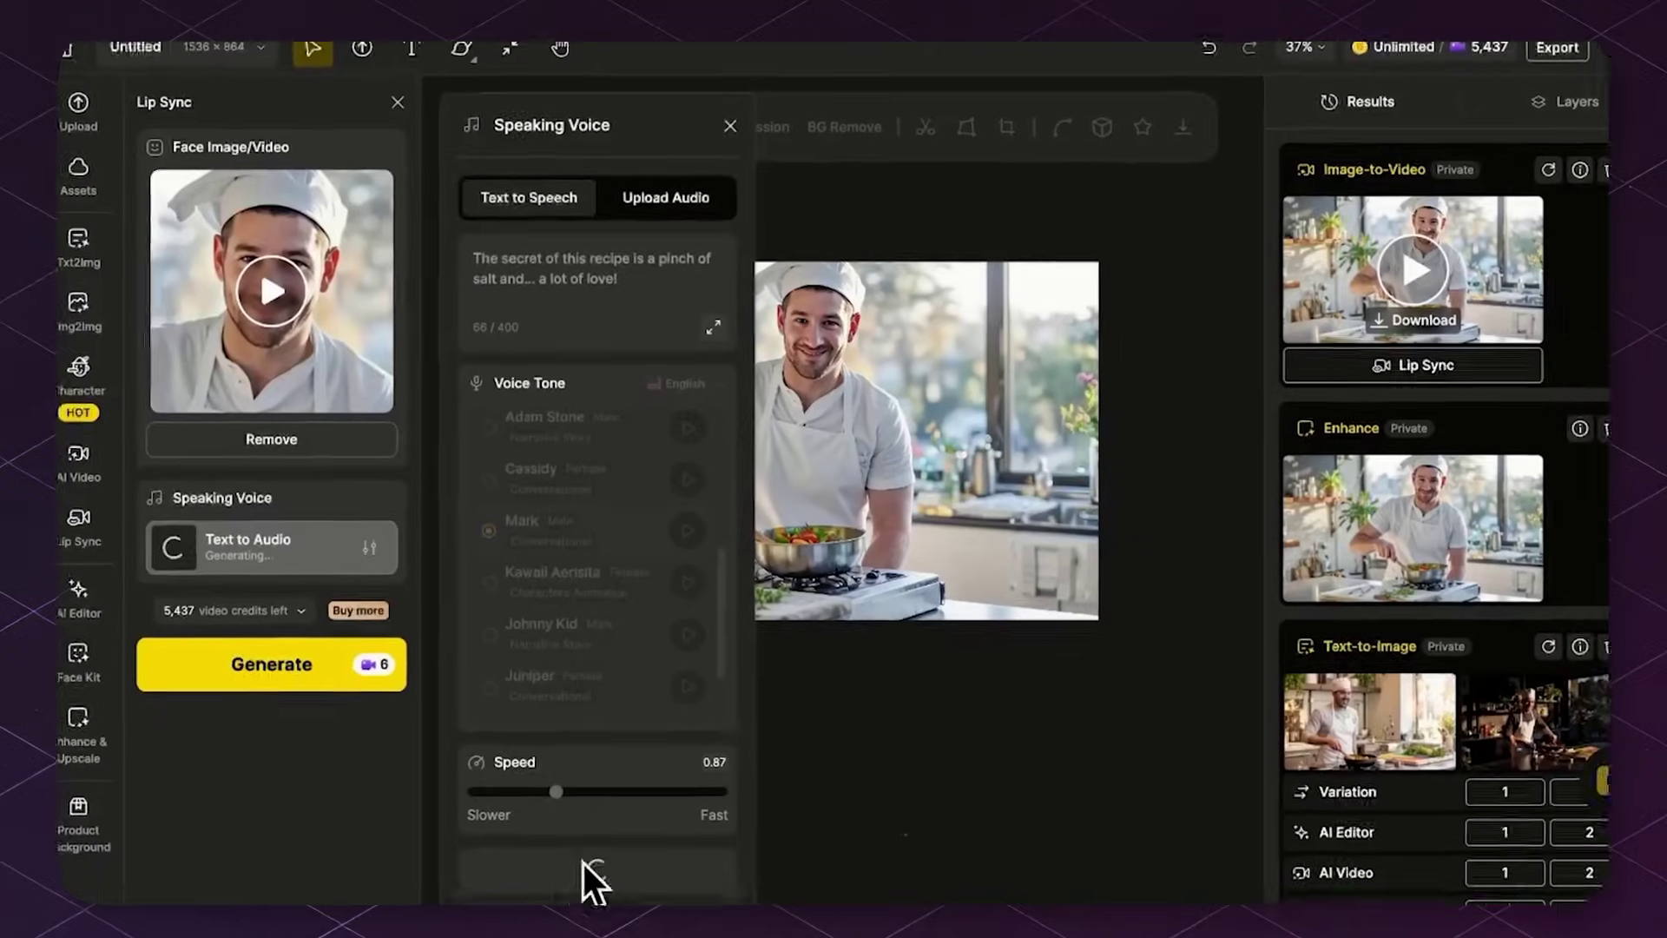
click(563, 852)
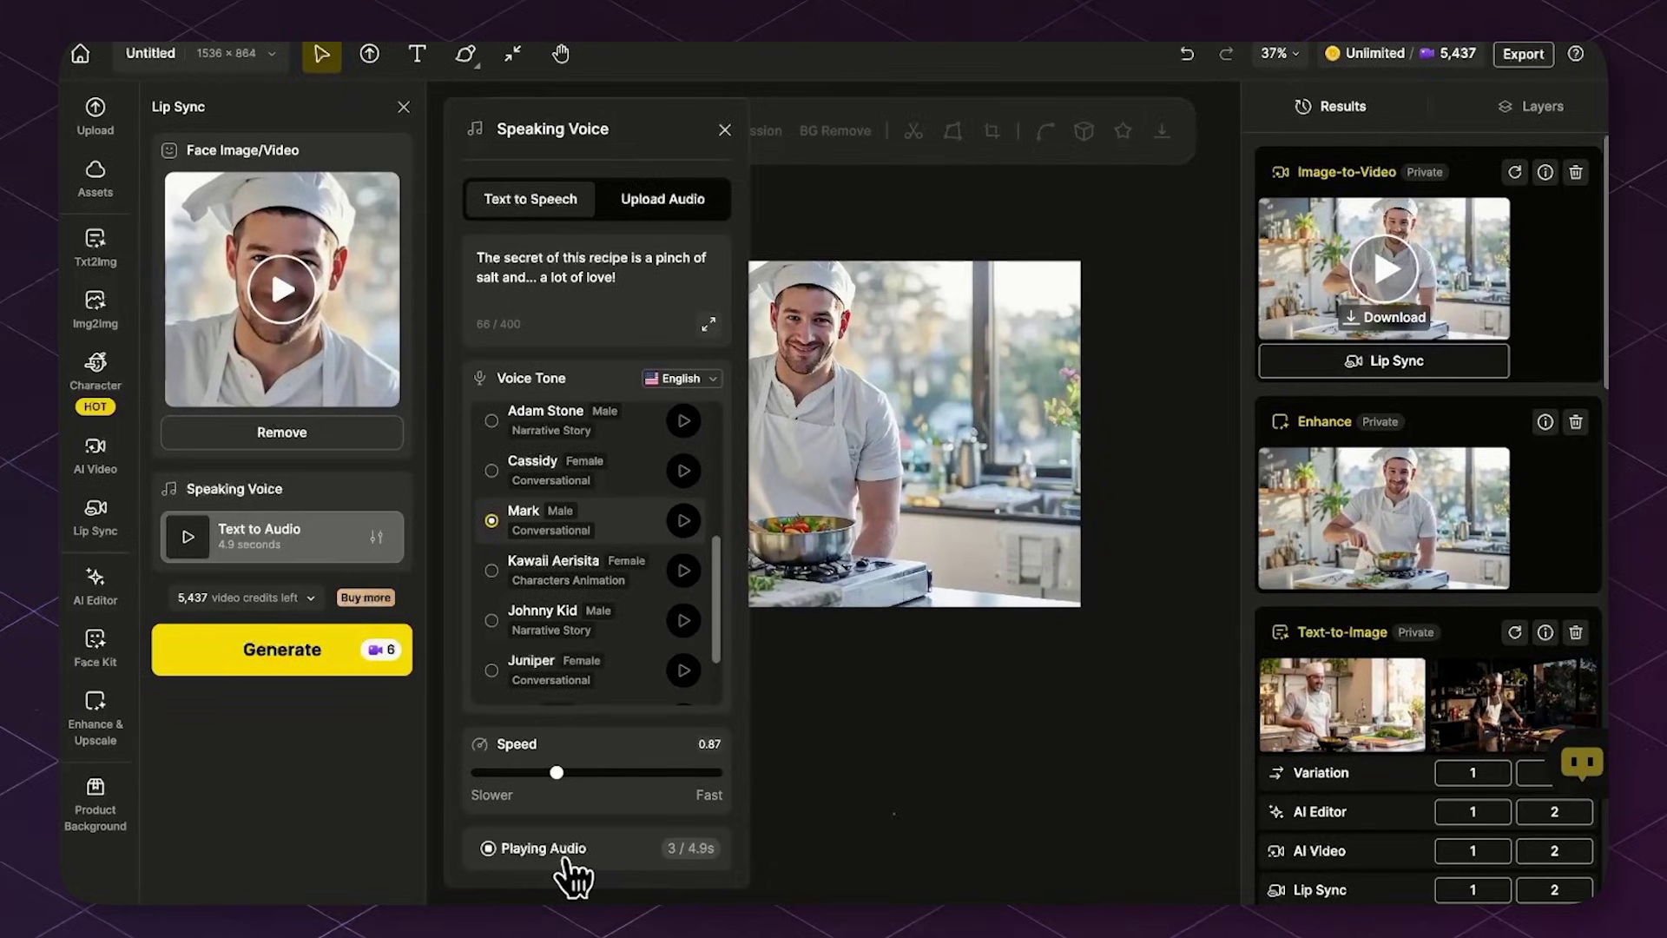
Step: Restore the exclamation mark, delete the ellipsis after 'salt and', and preview the audio again
click(526, 280)
text(!)
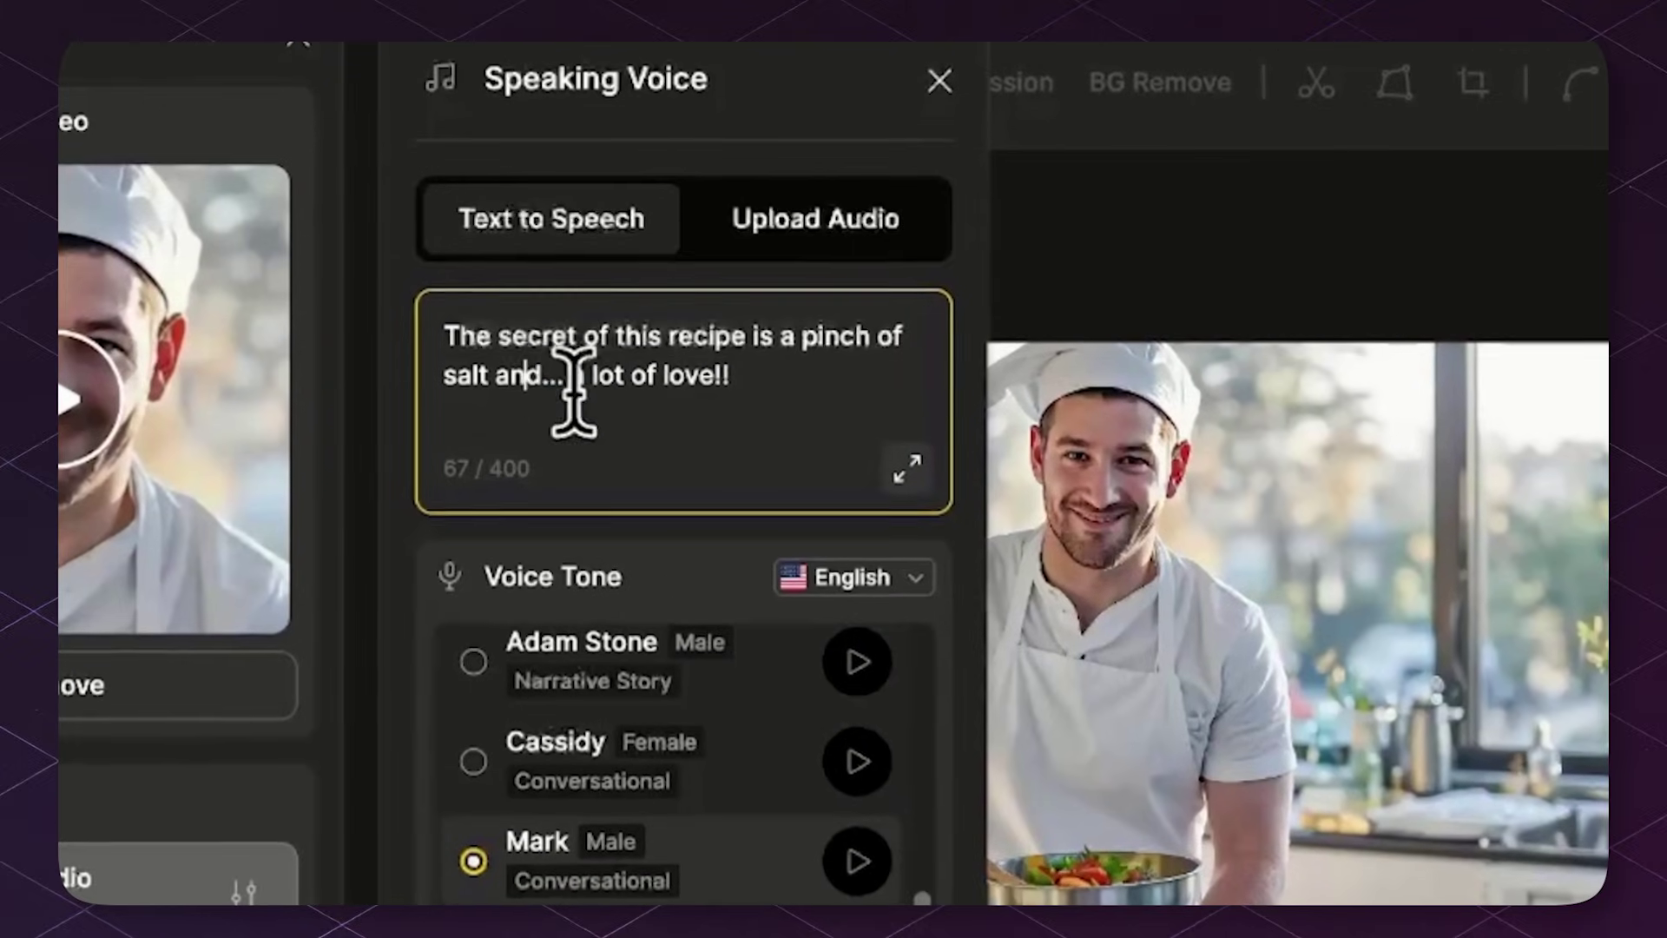
drag(540, 375, 570, 375)
key(BackSpace)
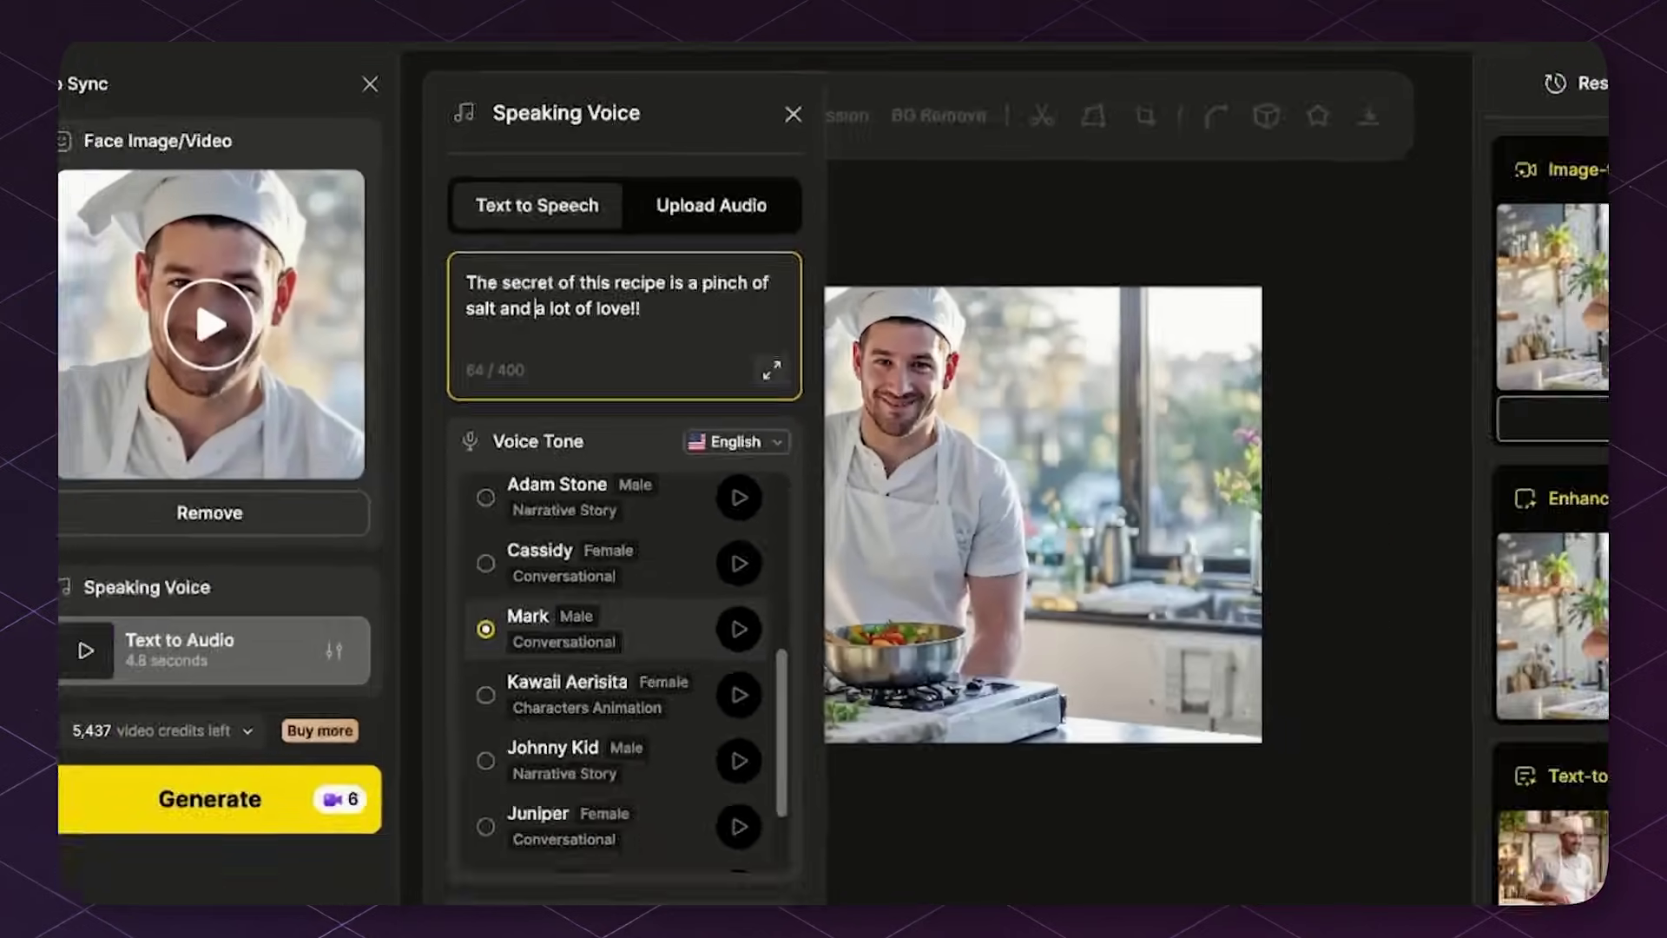
click(599, 863)
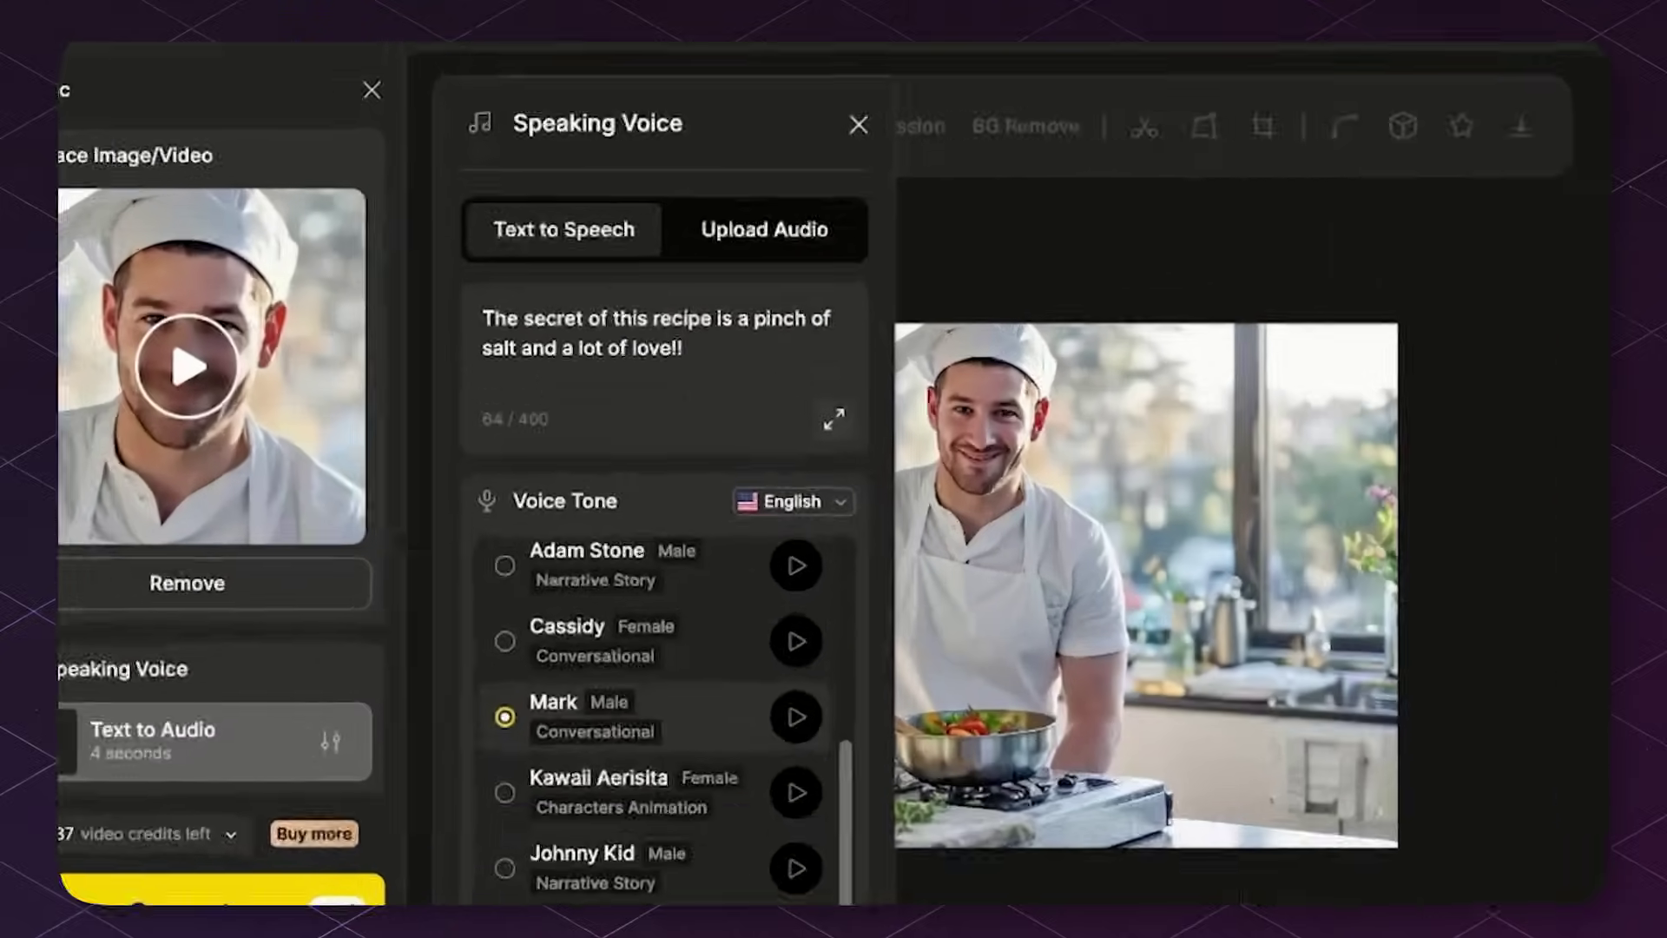
Step: Re-add the three-dot ellipsis after 'salt and' and generate the lip-synced chef video
click(523, 277)
text(..)
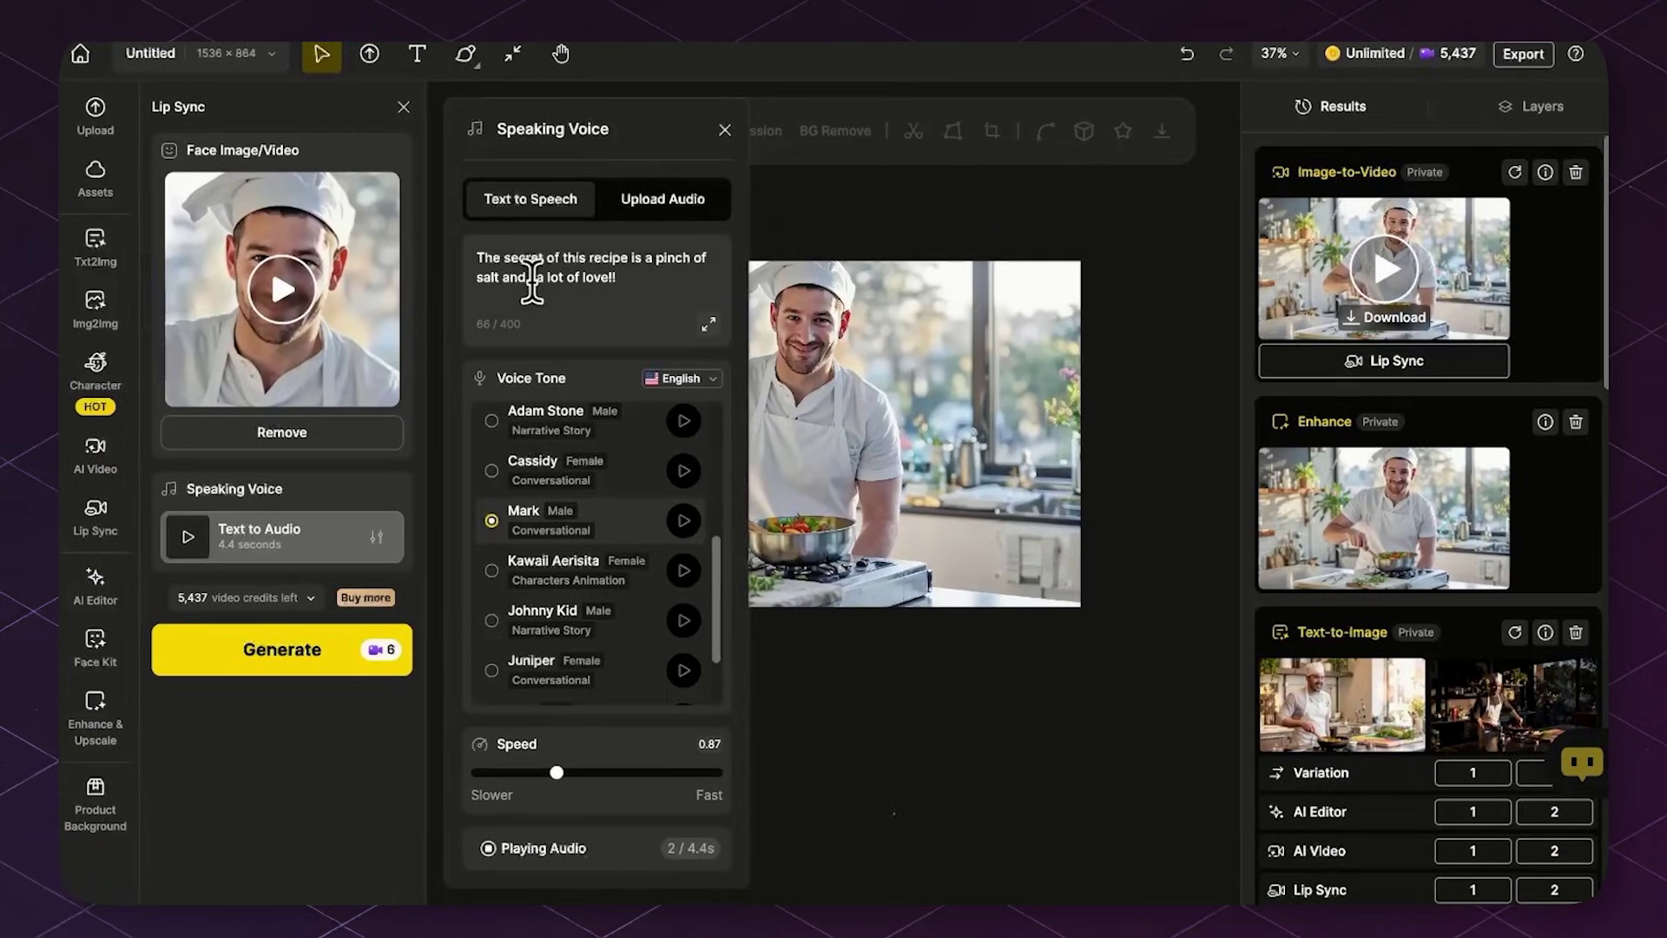
click(530, 276)
text(.)
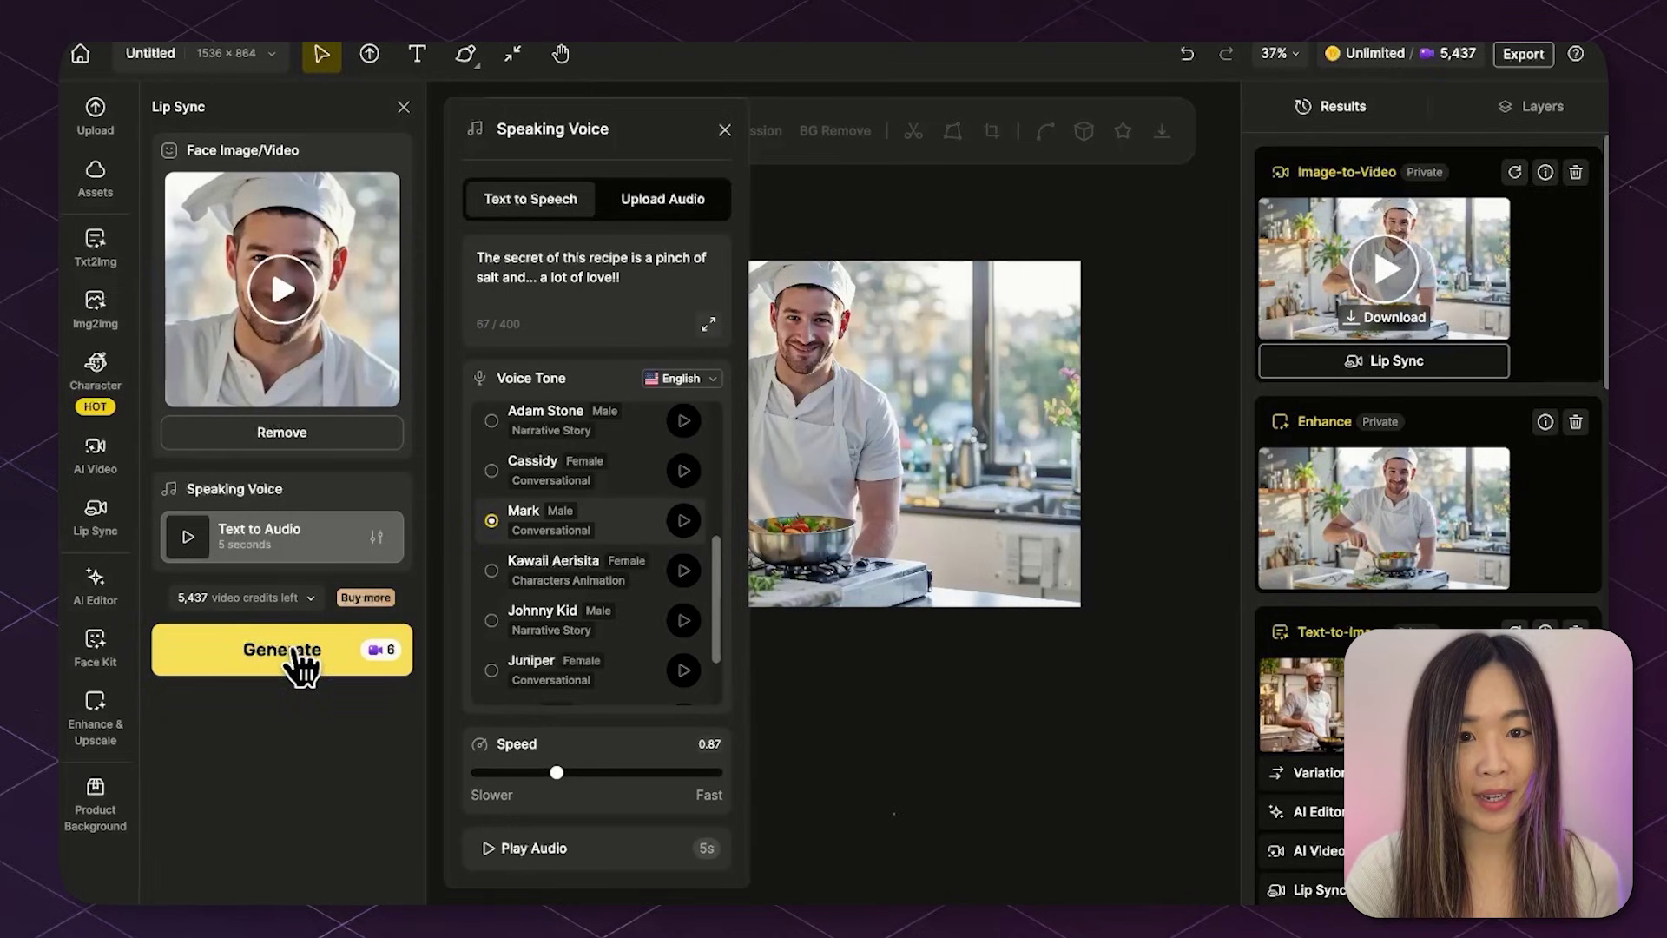
click(296, 660)
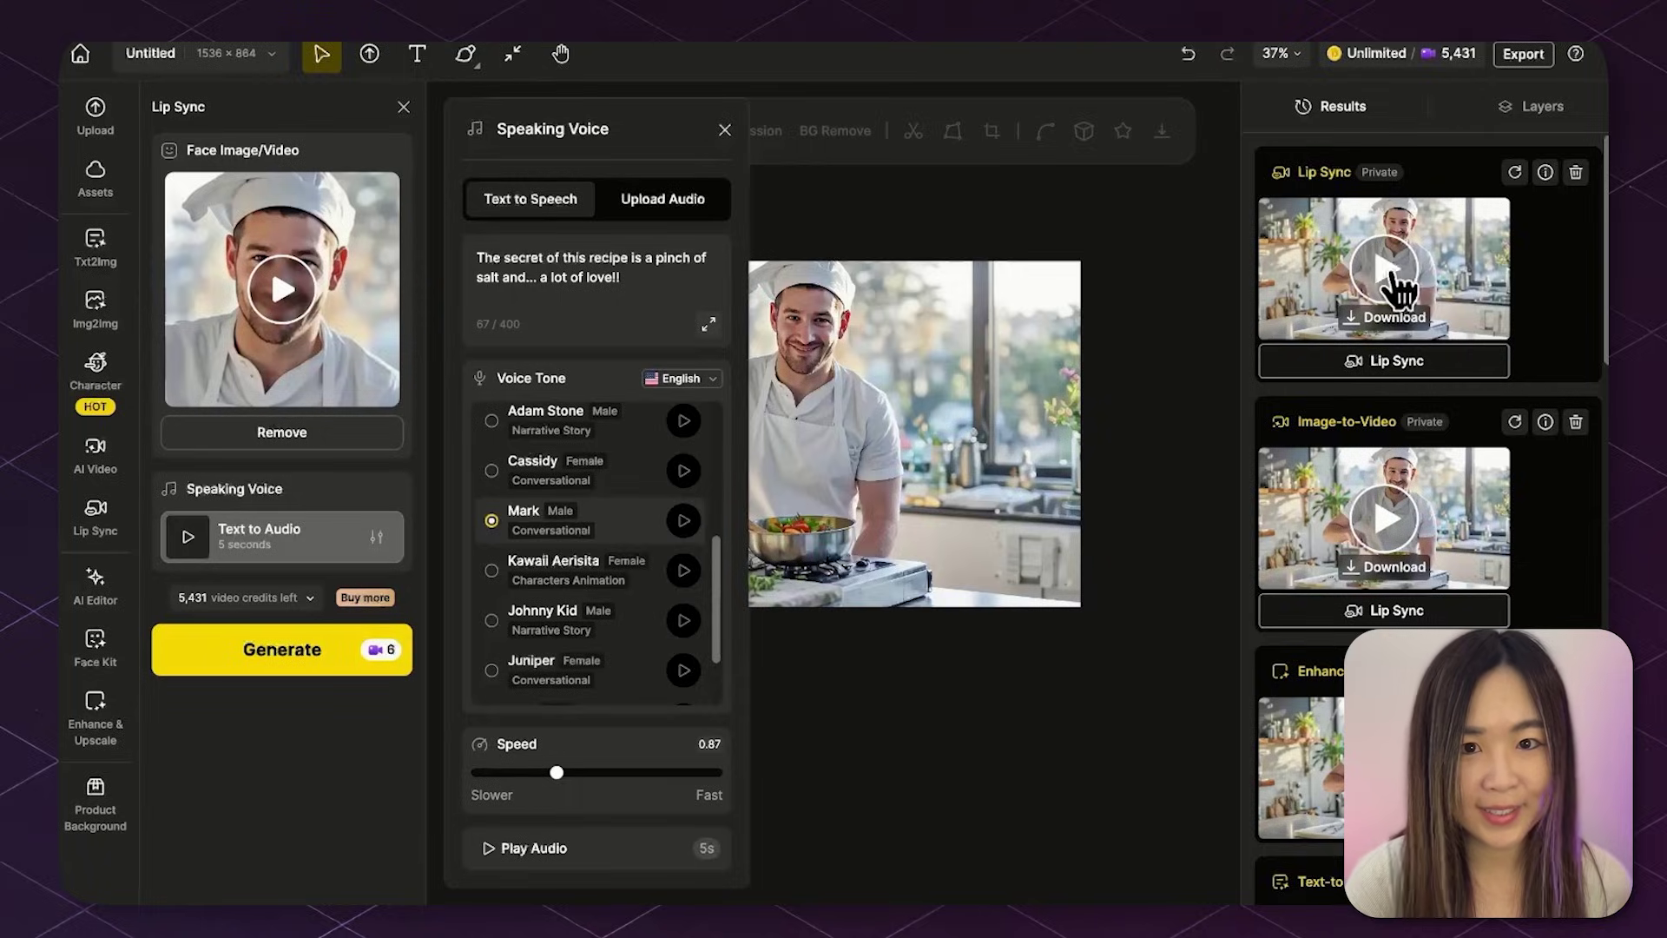
Step: Open the new Lip Sync chef result in the full-screen viewer
click(1392, 276)
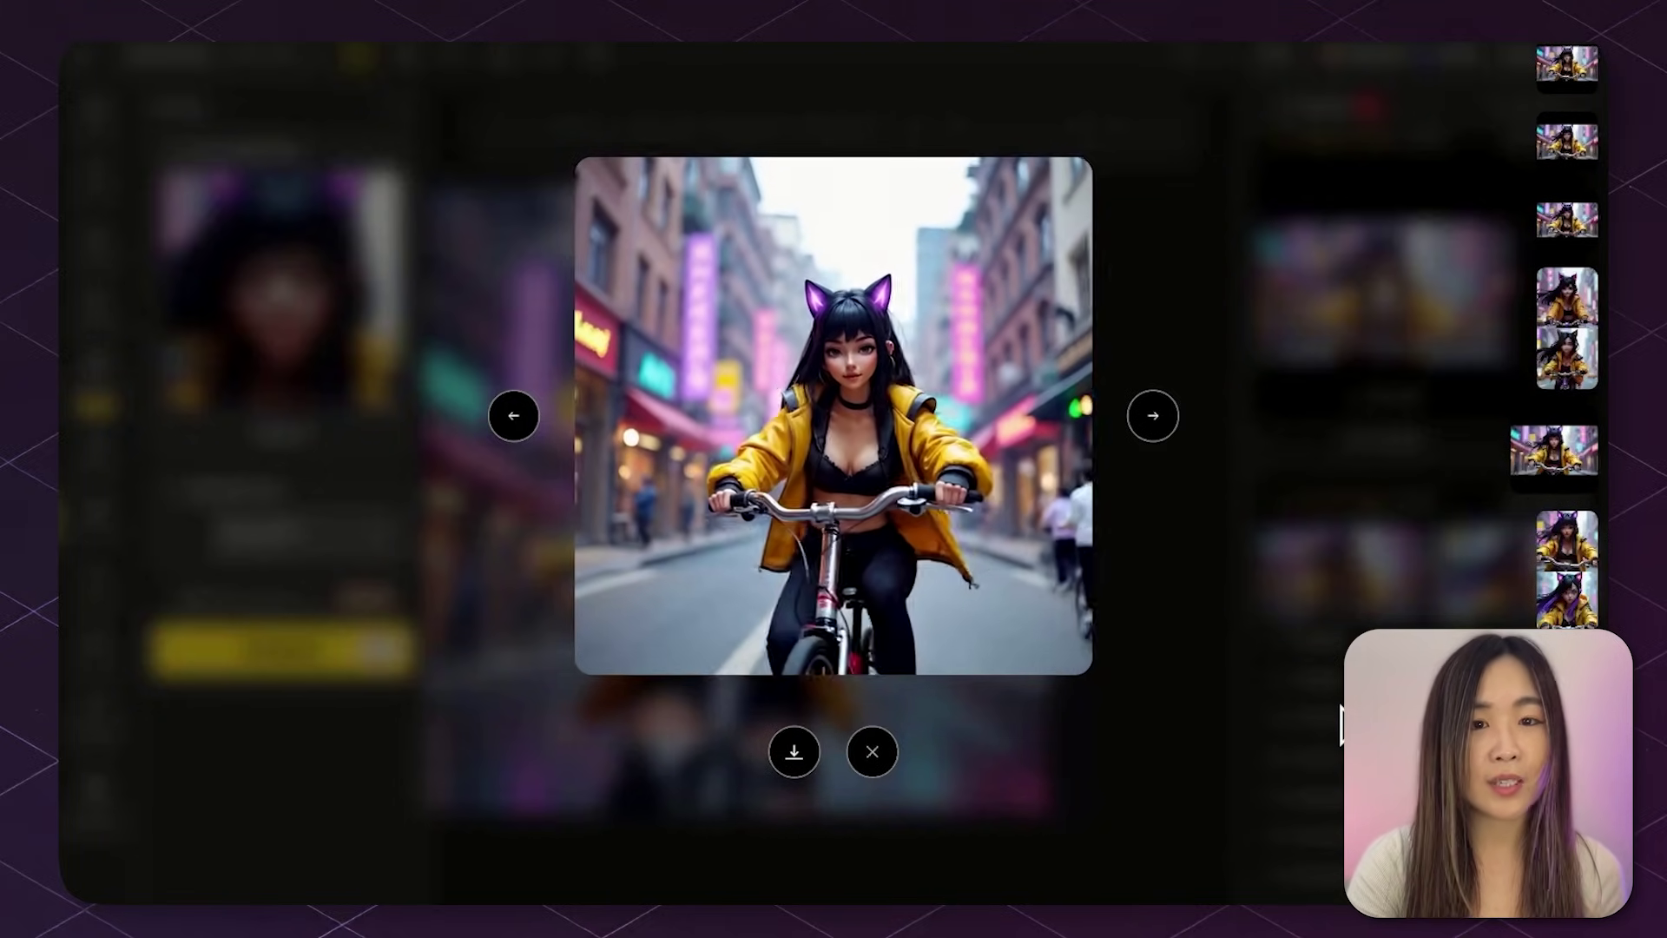
Step: Browse neighbouring results and settle back on the cat-eared cycling girl video
key(Right)
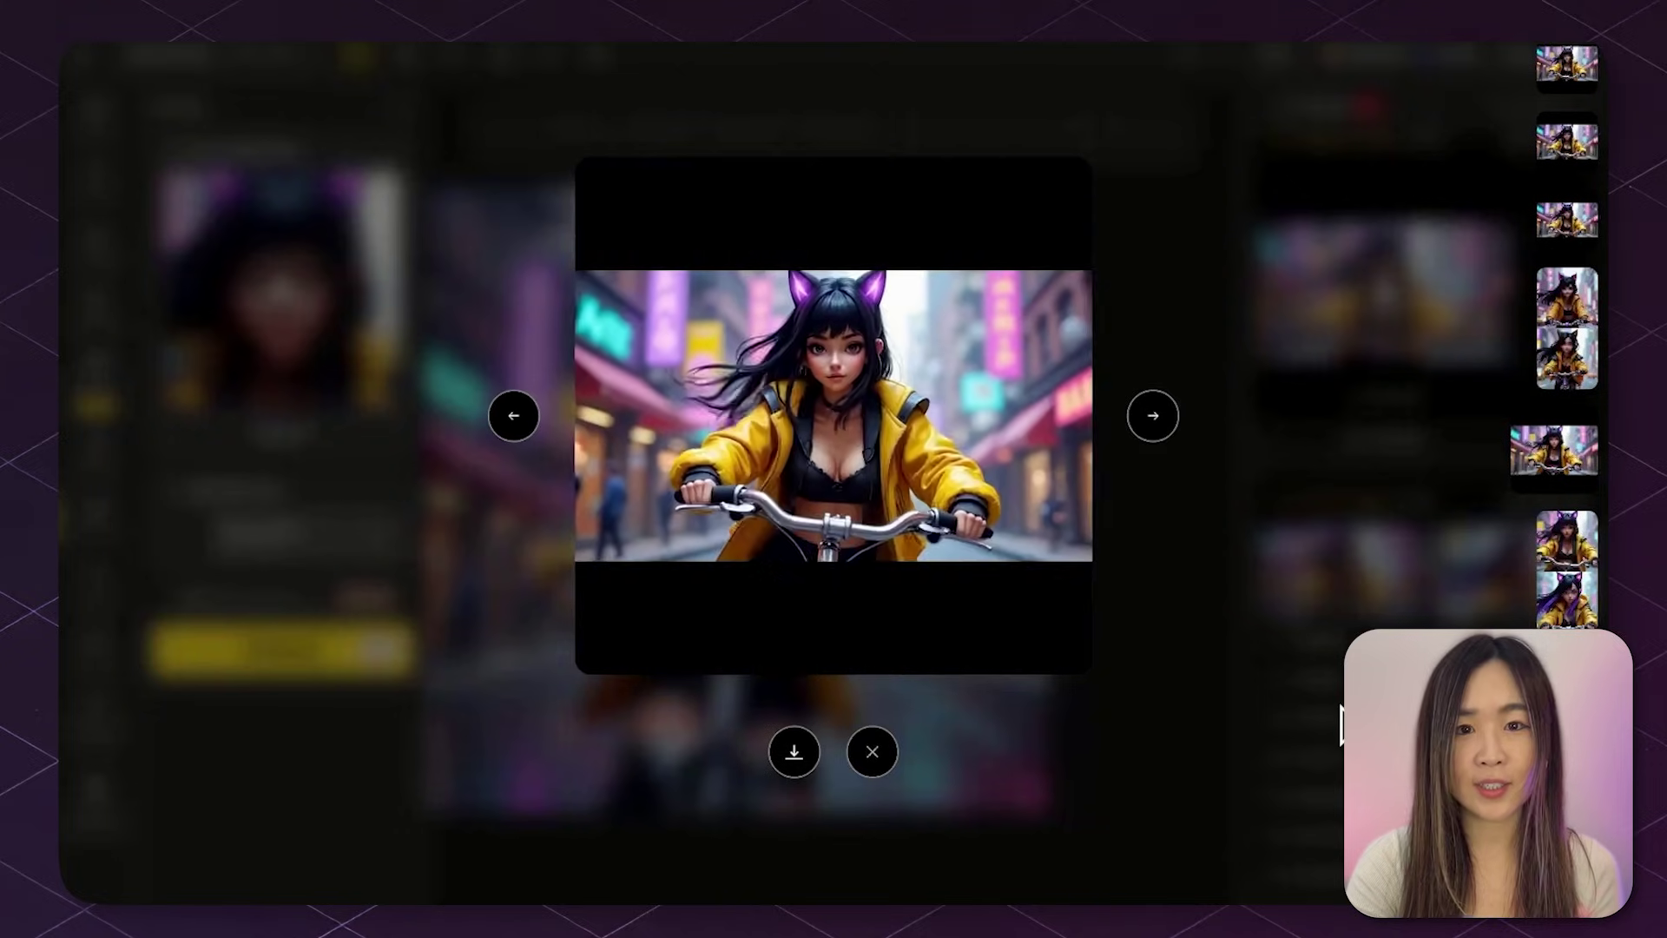
key(Left)
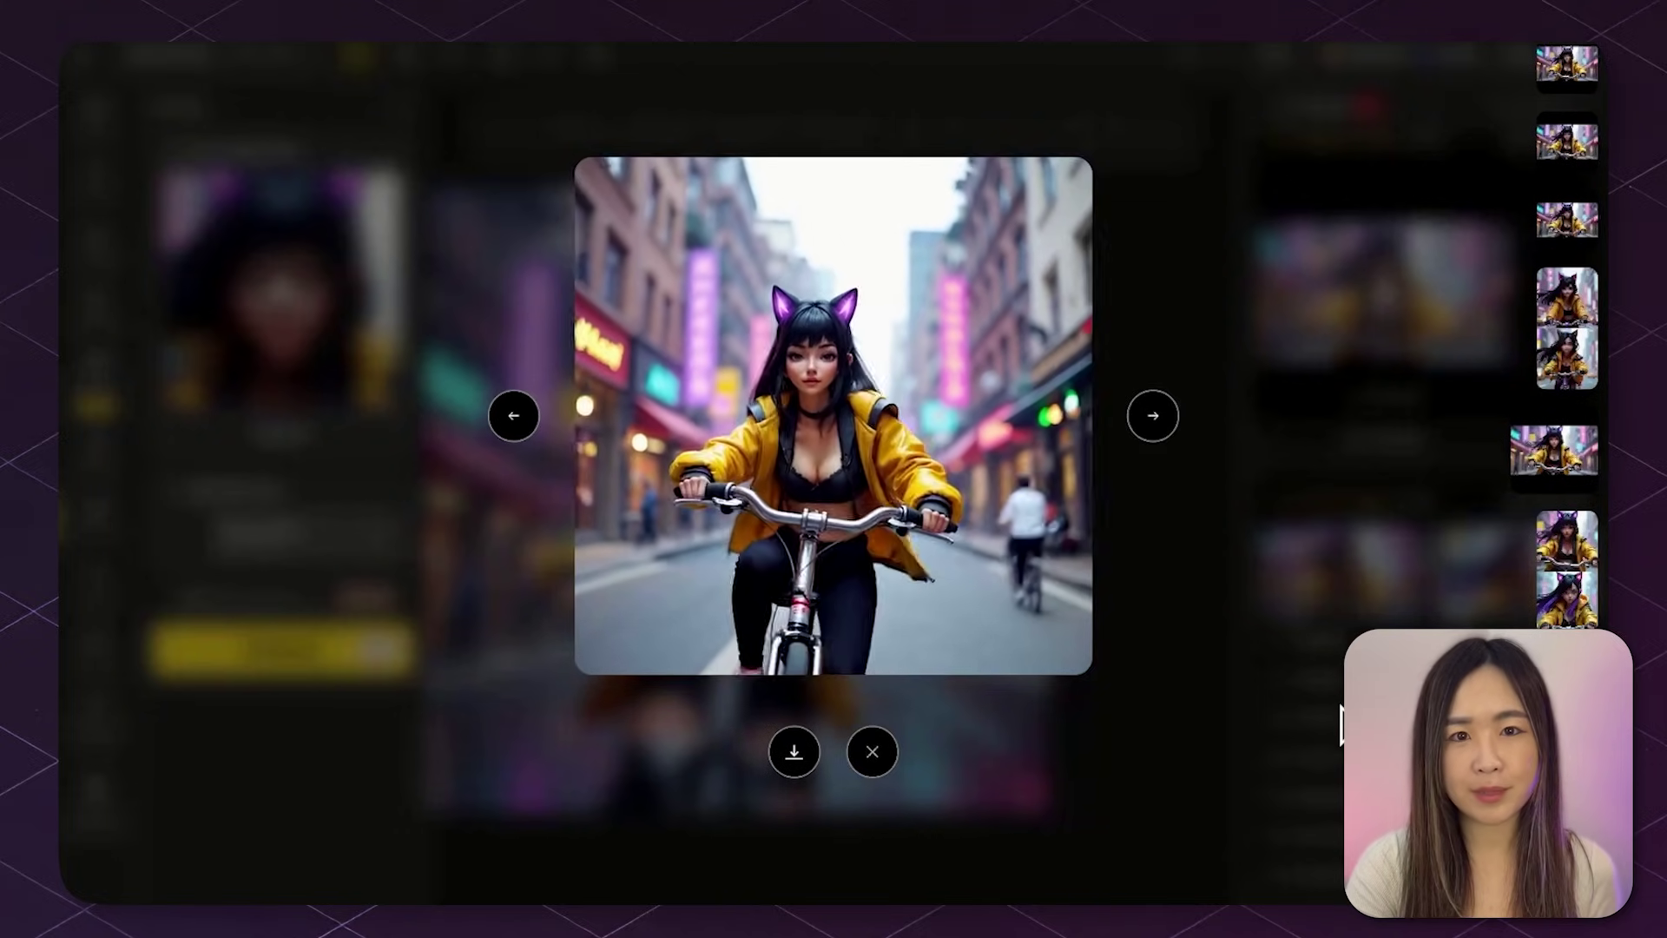
key(Right)
key(Left)
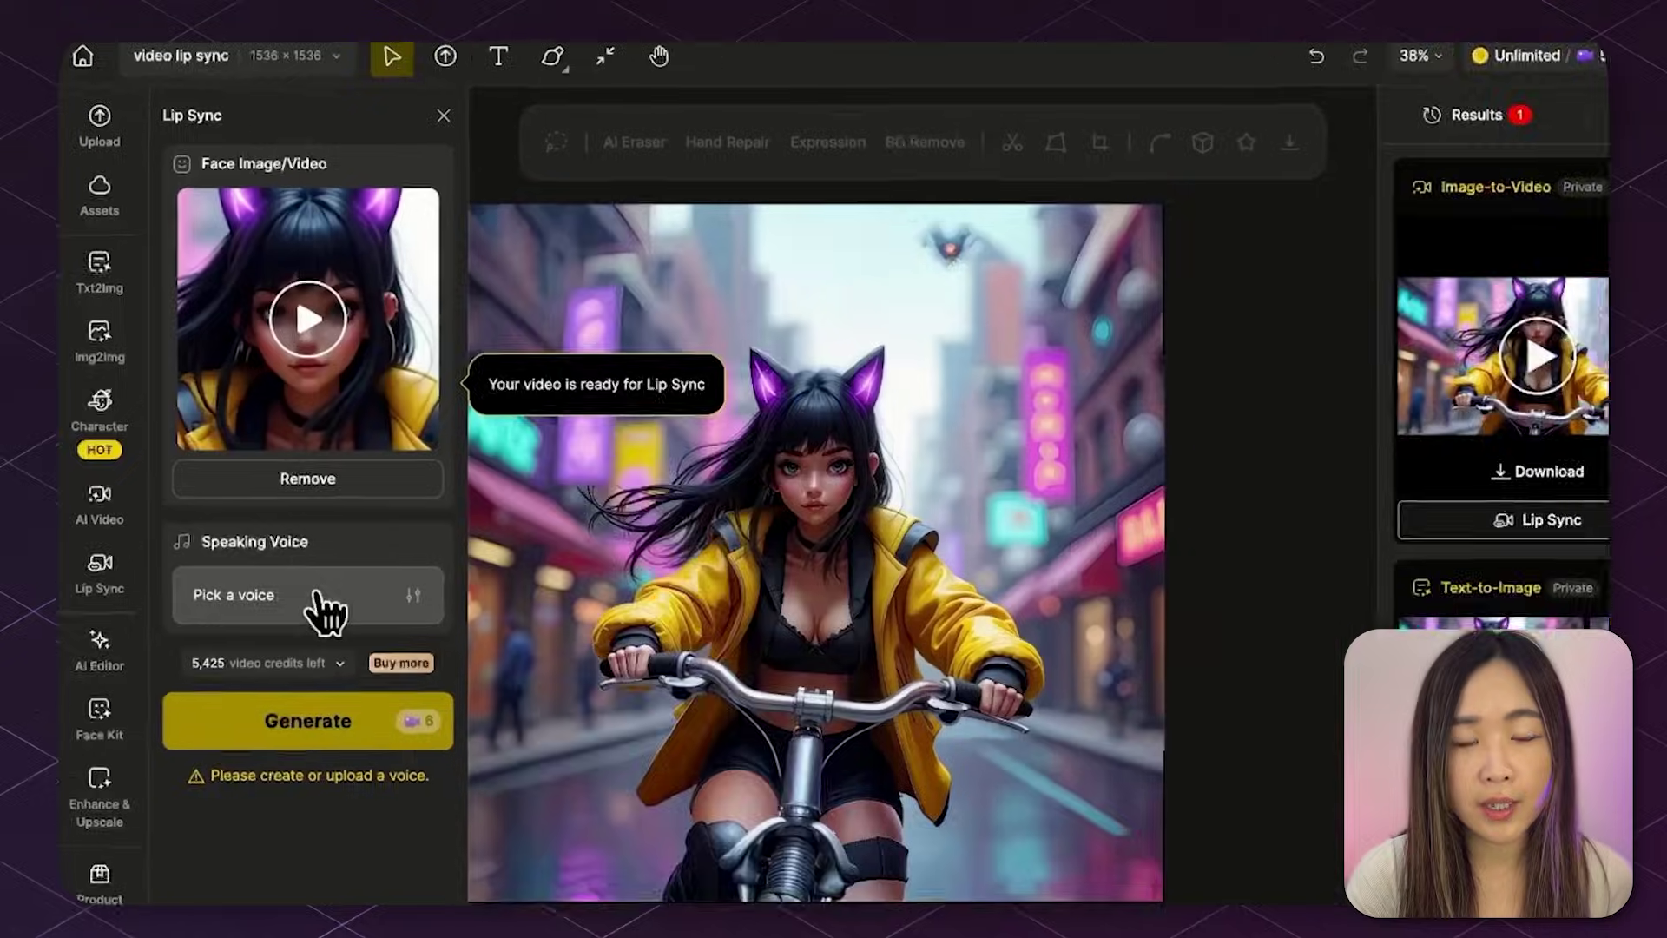
Step: Upload the 7.1-second WAV recording as the clip's speaking voice
click(323, 599)
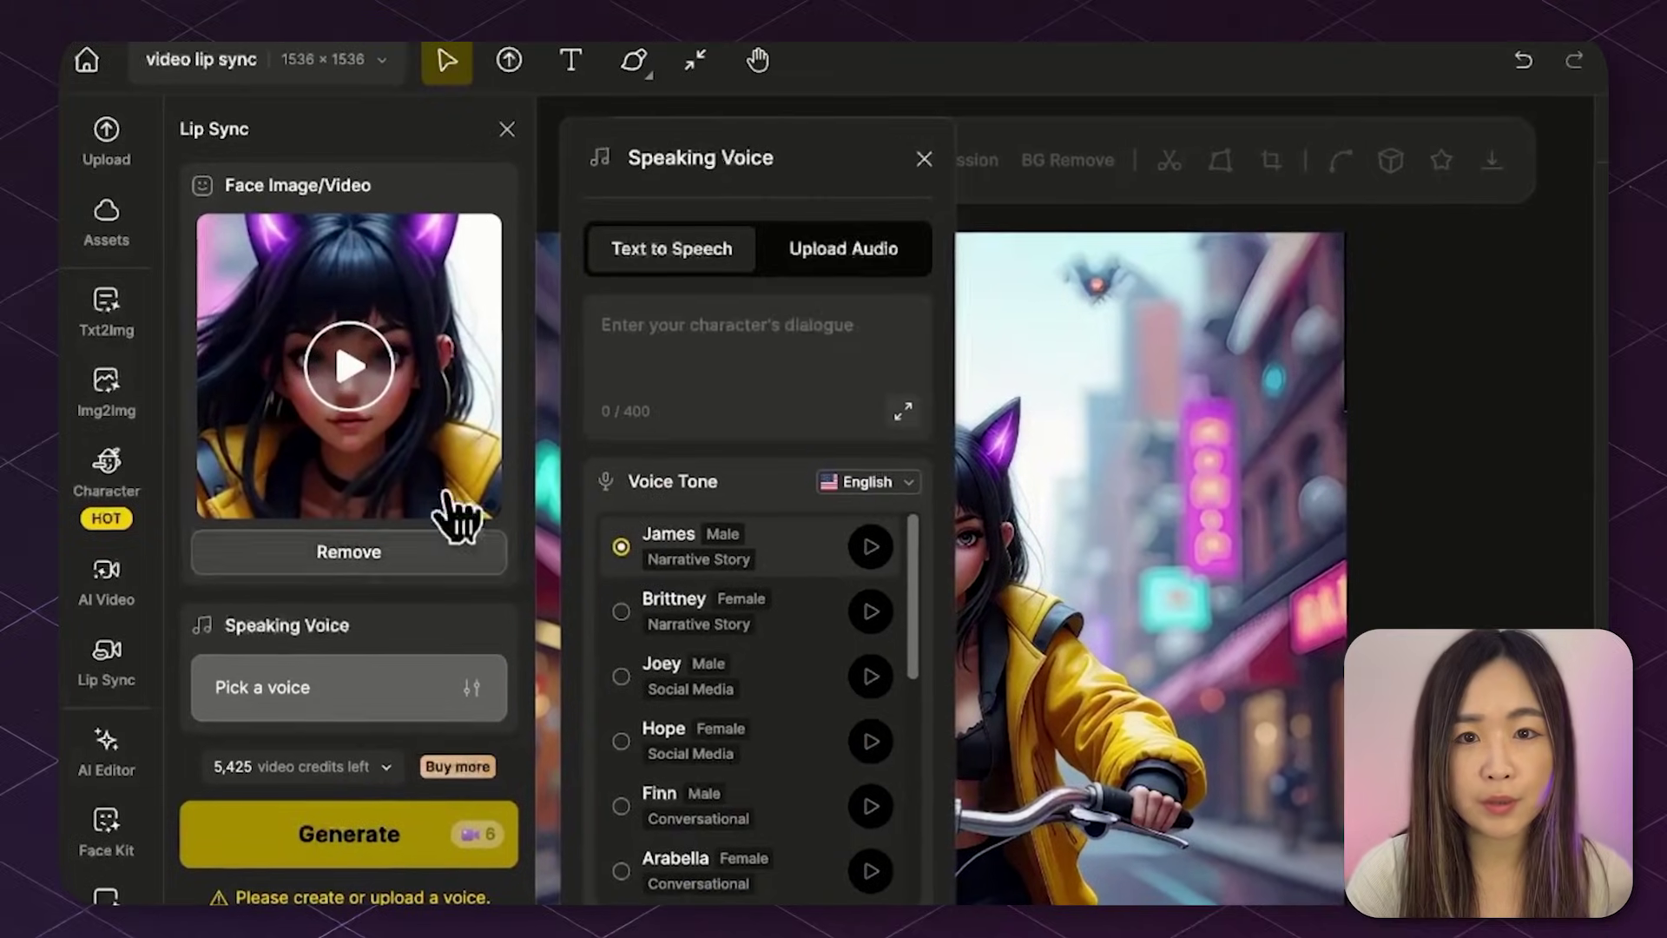
click(868, 261)
click(876, 521)
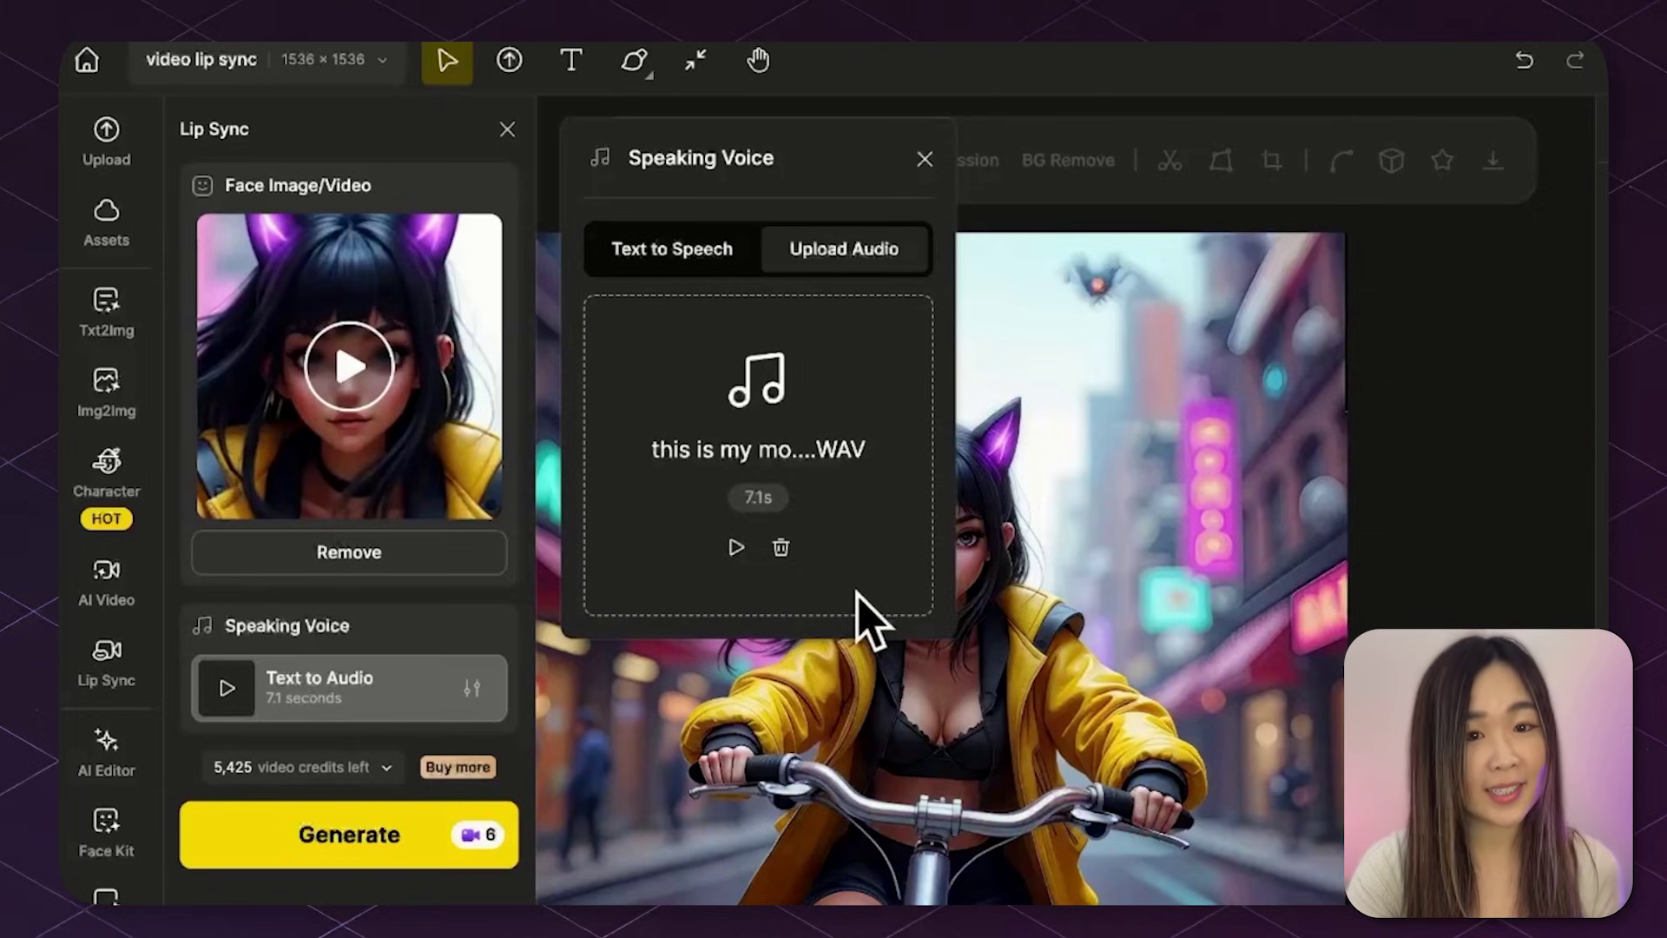
Step: Generate the cyclist's lip-synced video from the uploaded WAV recording
click(334, 849)
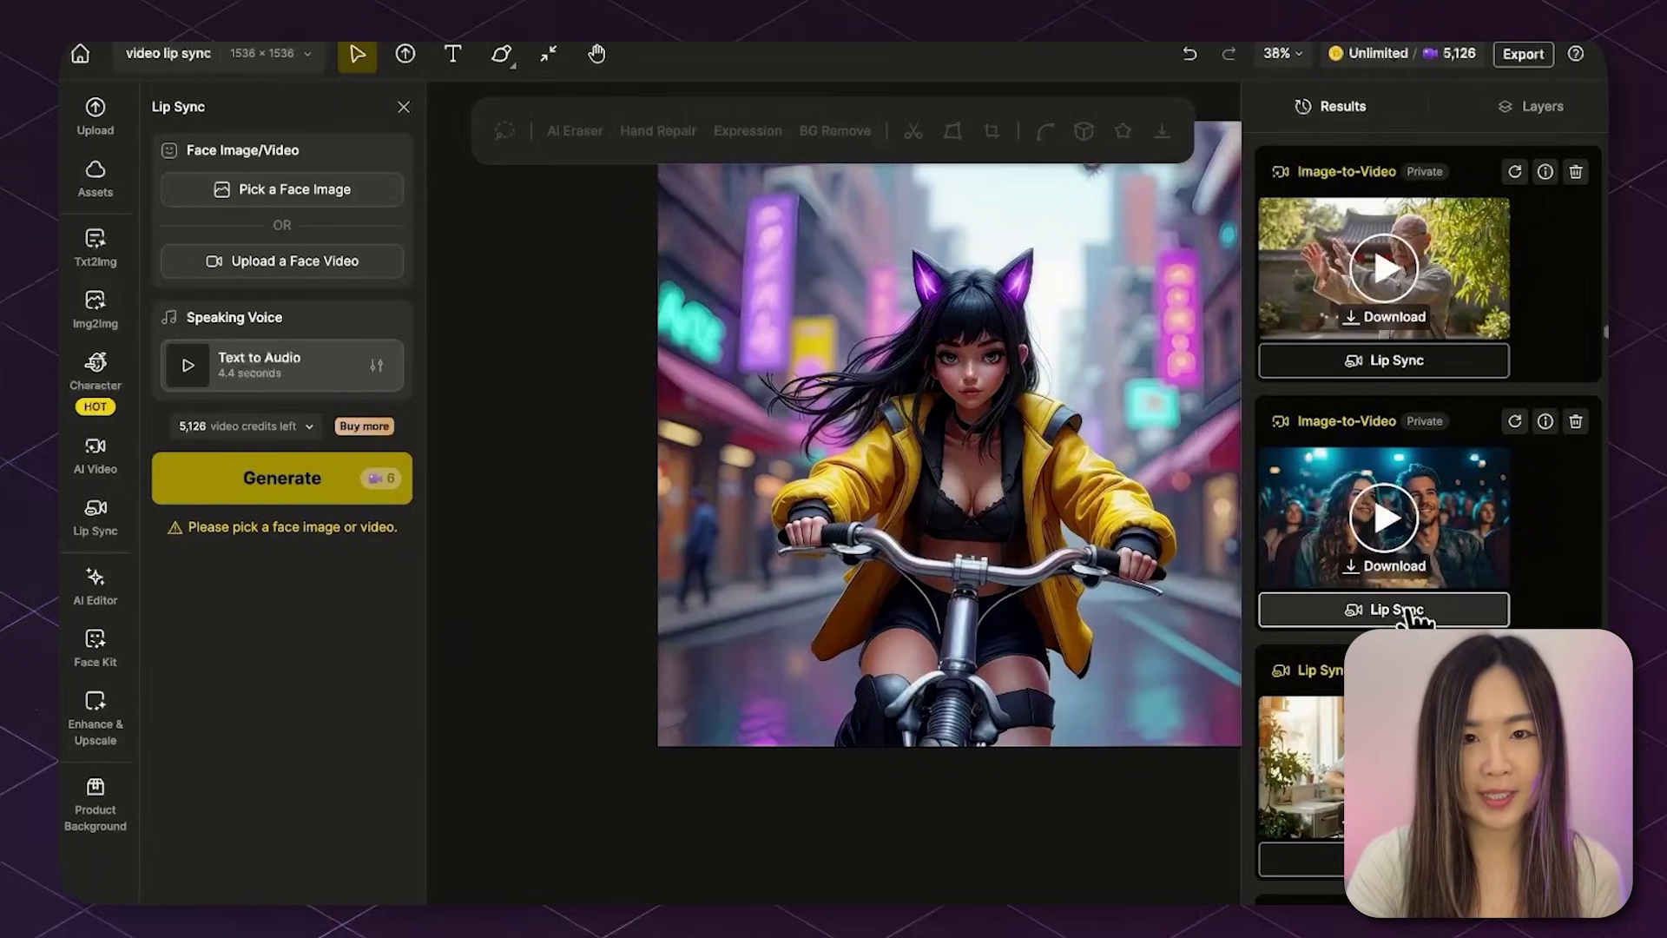
Step: Send the cinema couple clip to Lip Sync on the woman's face and open Speaking Voice
click(1404, 611)
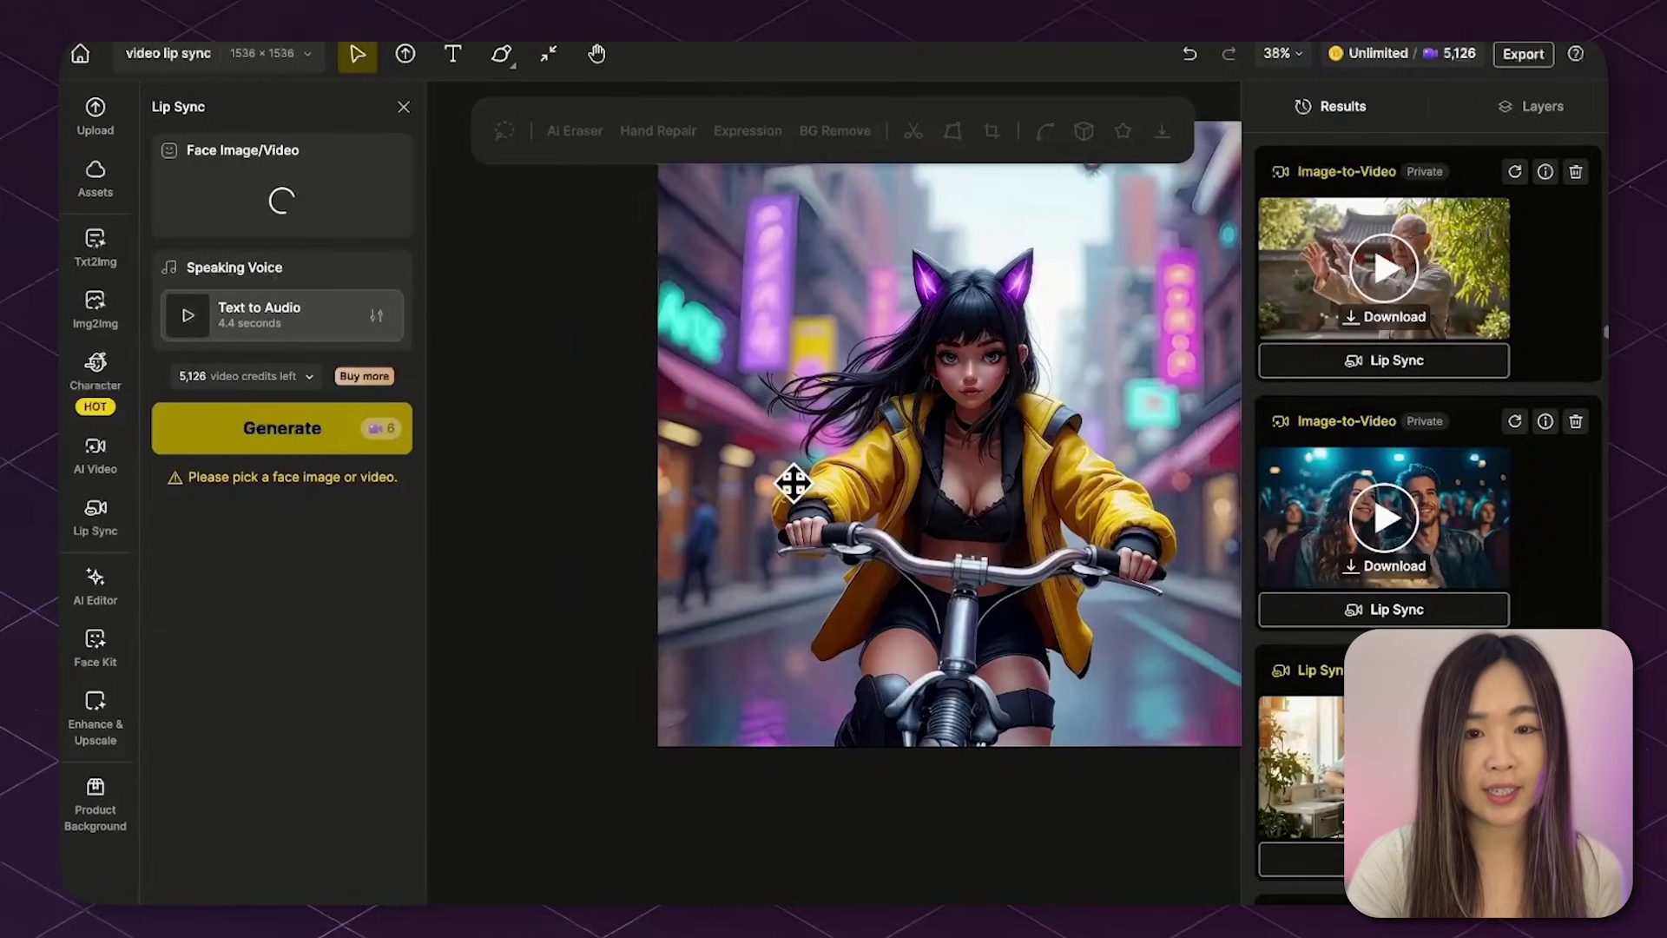
click(792, 495)
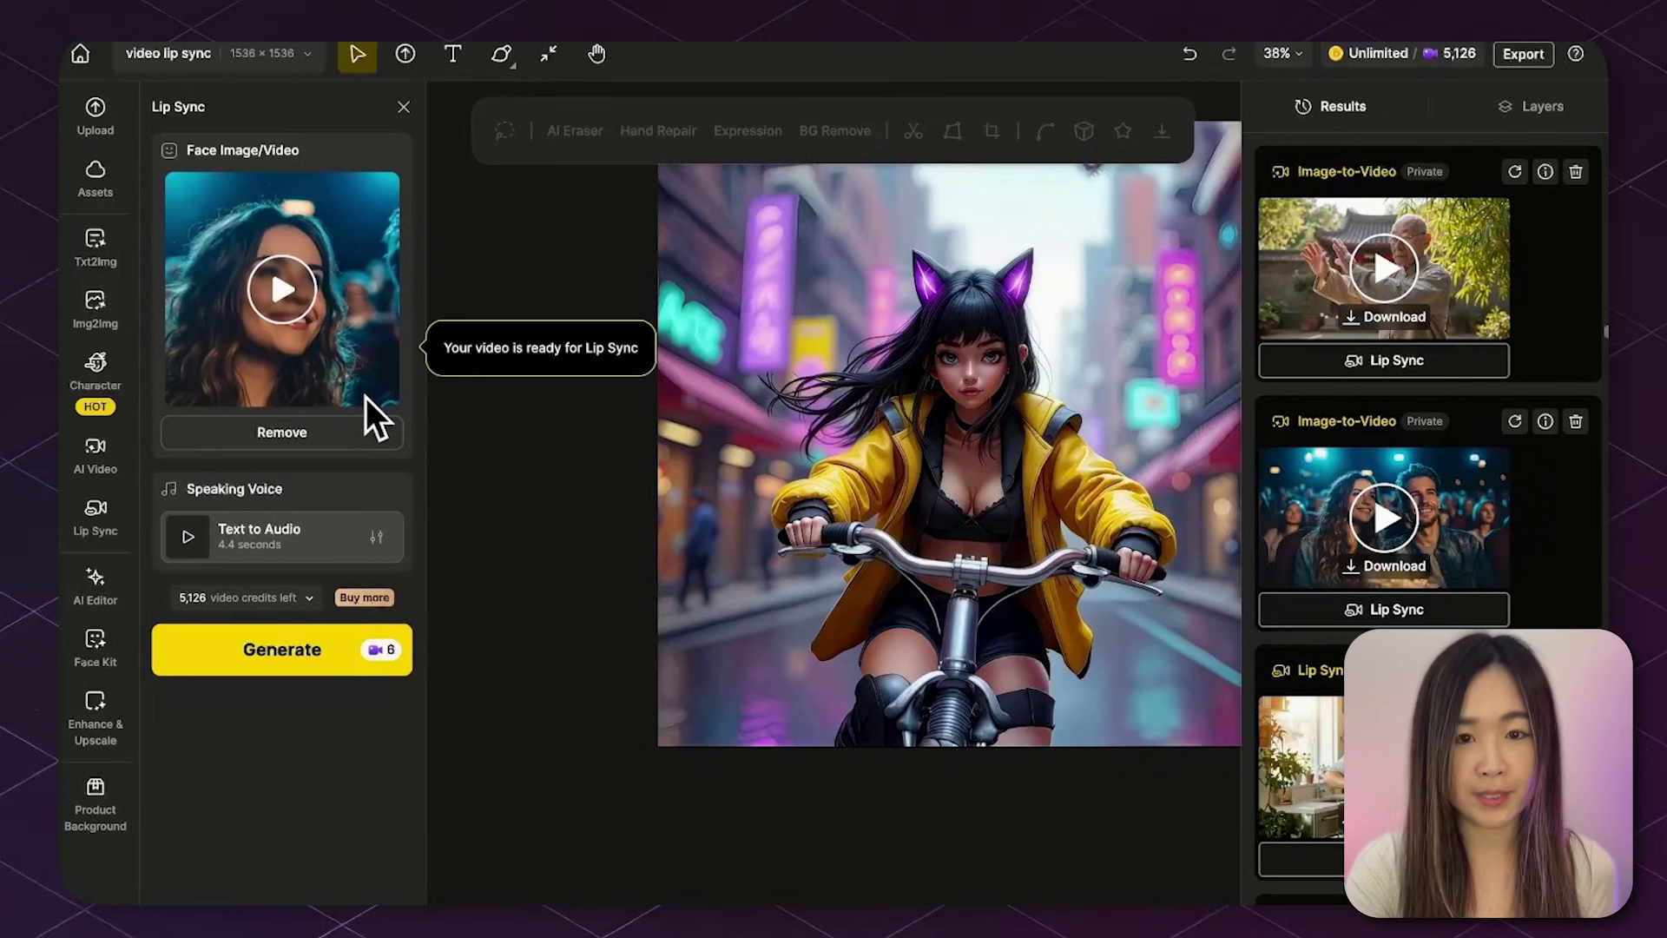
click(317, 549)
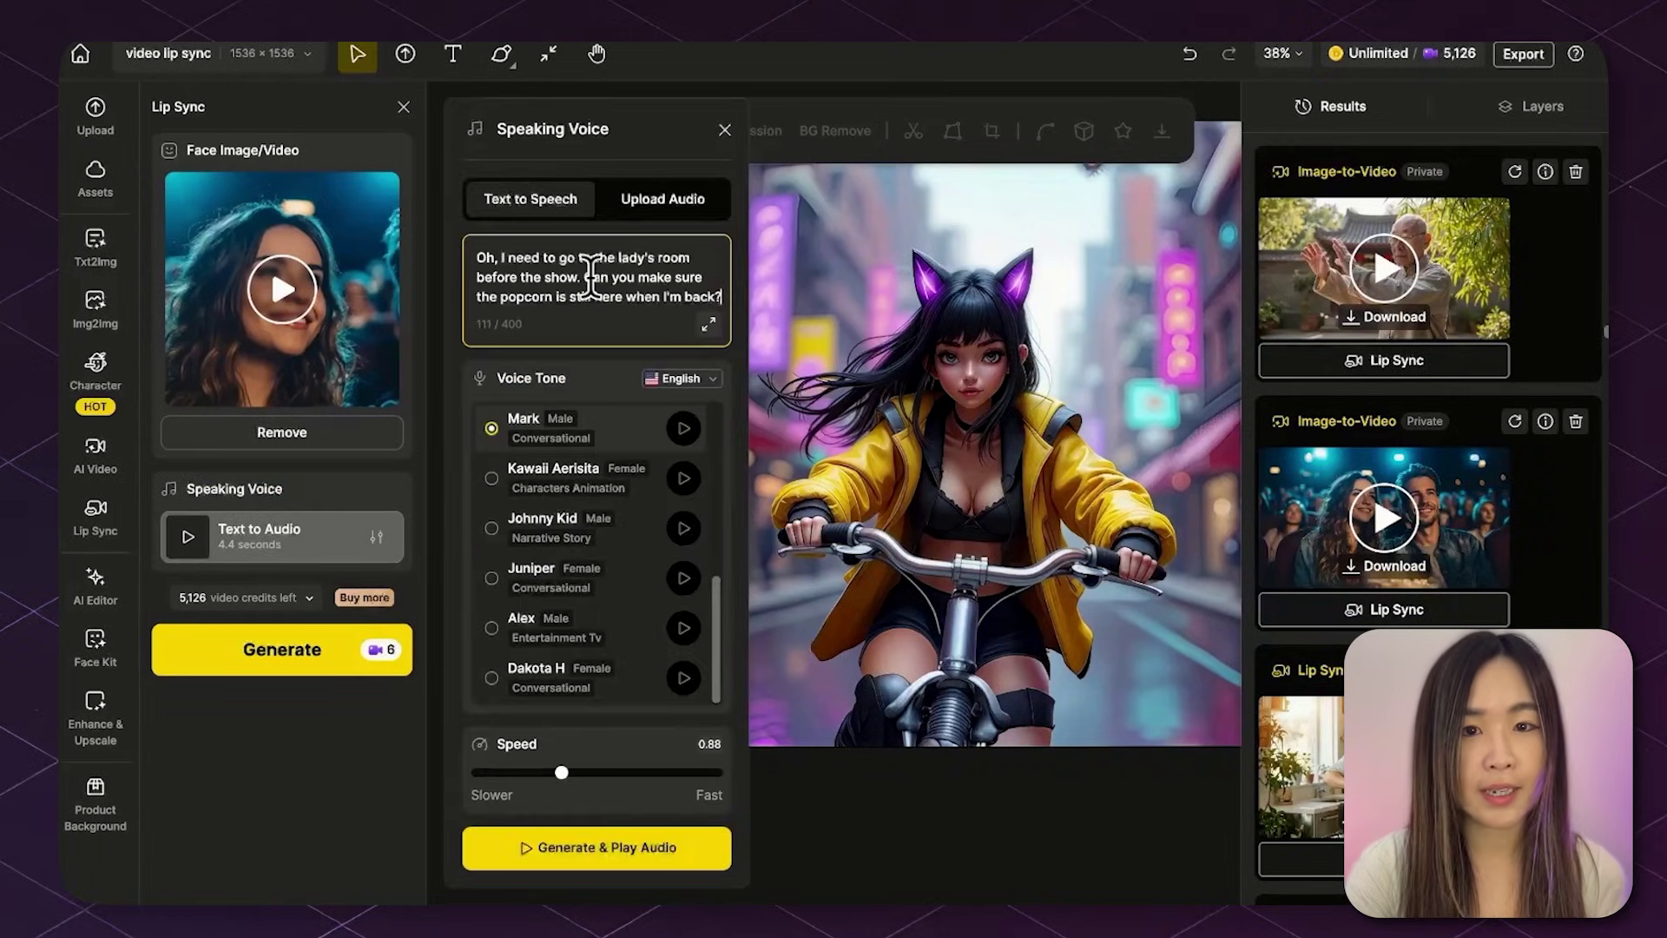